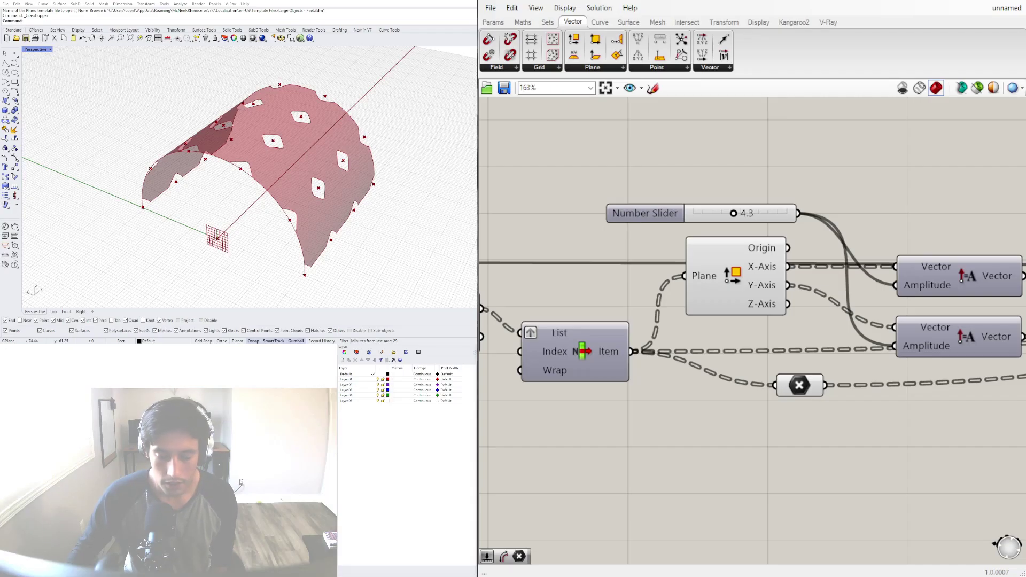
left_click(736, 275)
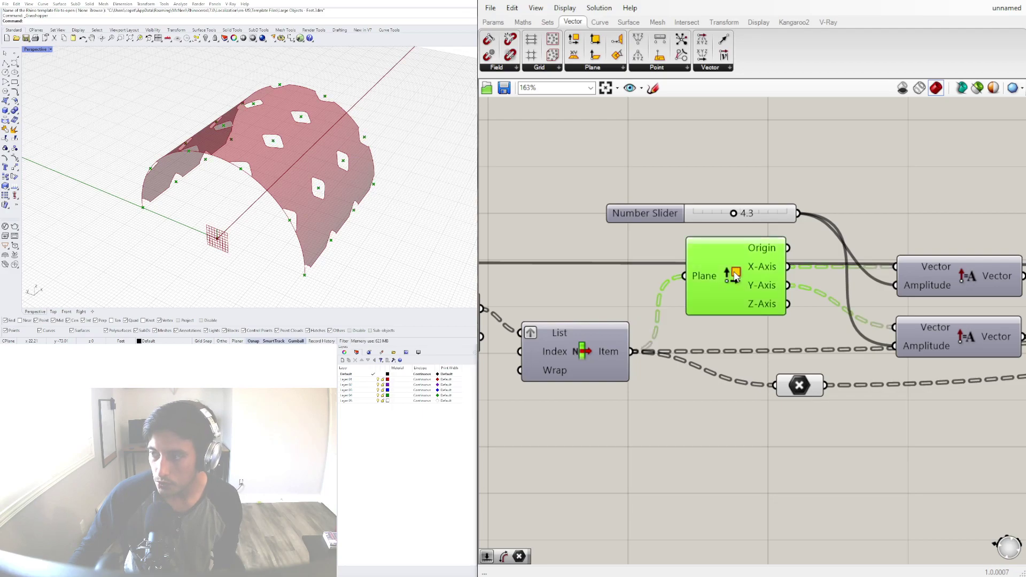
left_click_drag(729, 282, 743, 294)
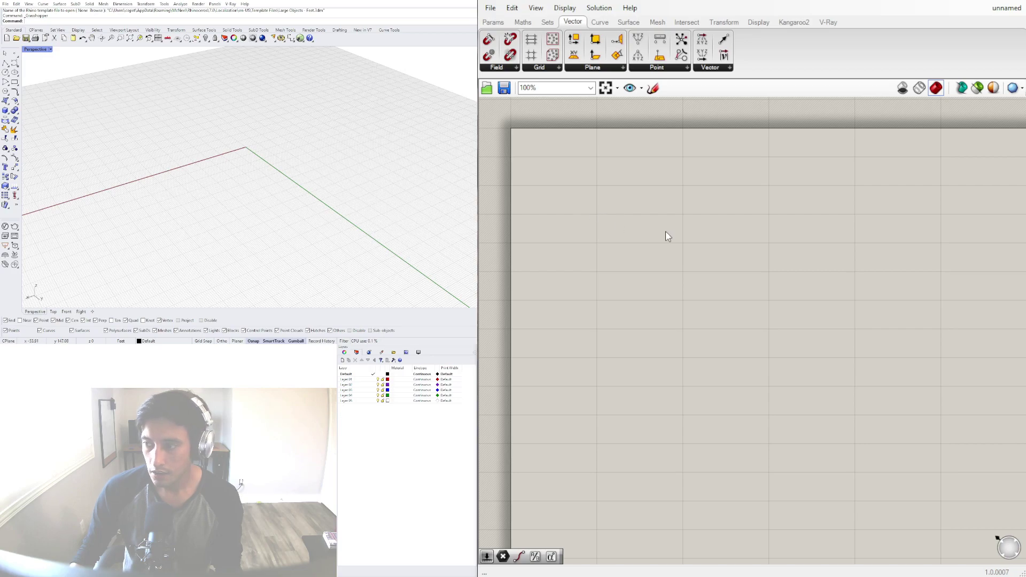
Add an Arc component to the empty canvas, leaving room beside it for its inputs.
double_click(678, 229)
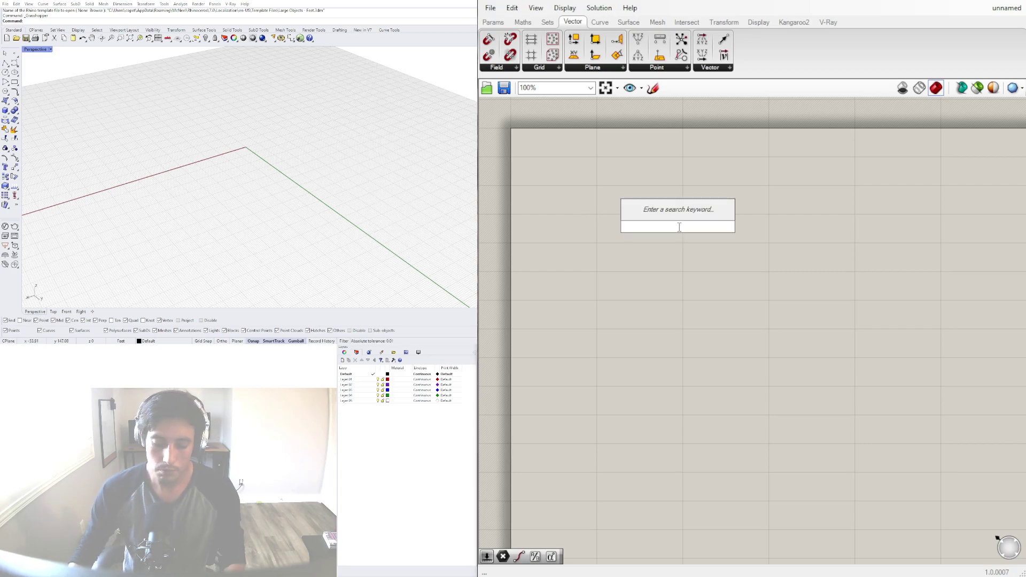
type("ARC")
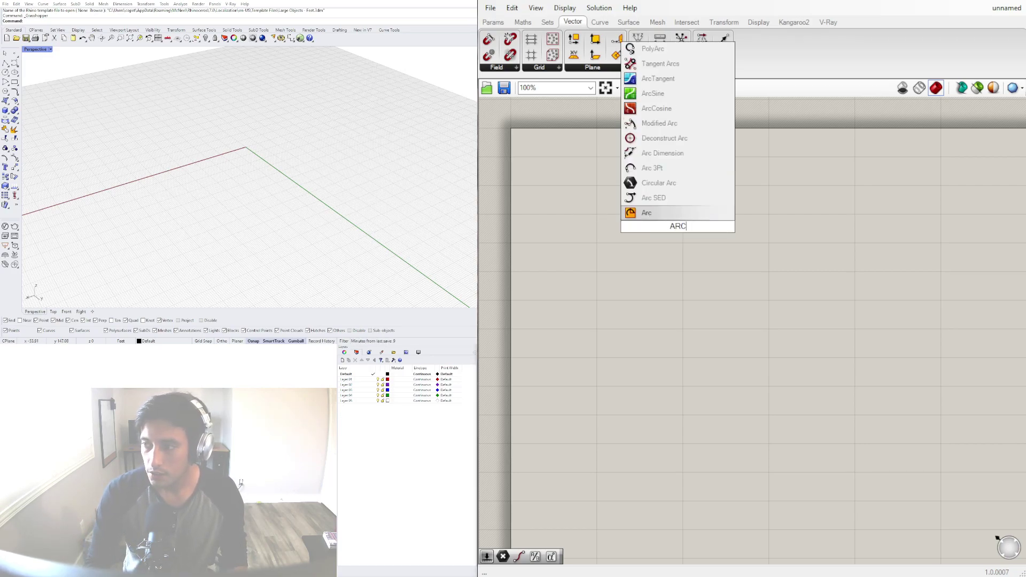
left_click(689, 212)
left_click_drag(688, 230, 858, 231)
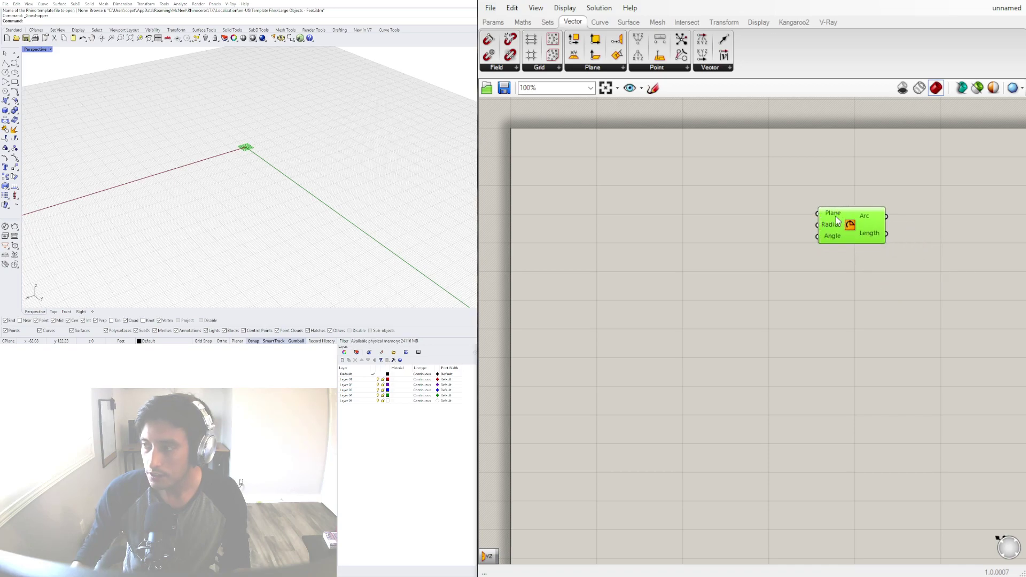
Add a YZ Plane component and connect its output to the Arc's Plane input.
double_click(666, 233)
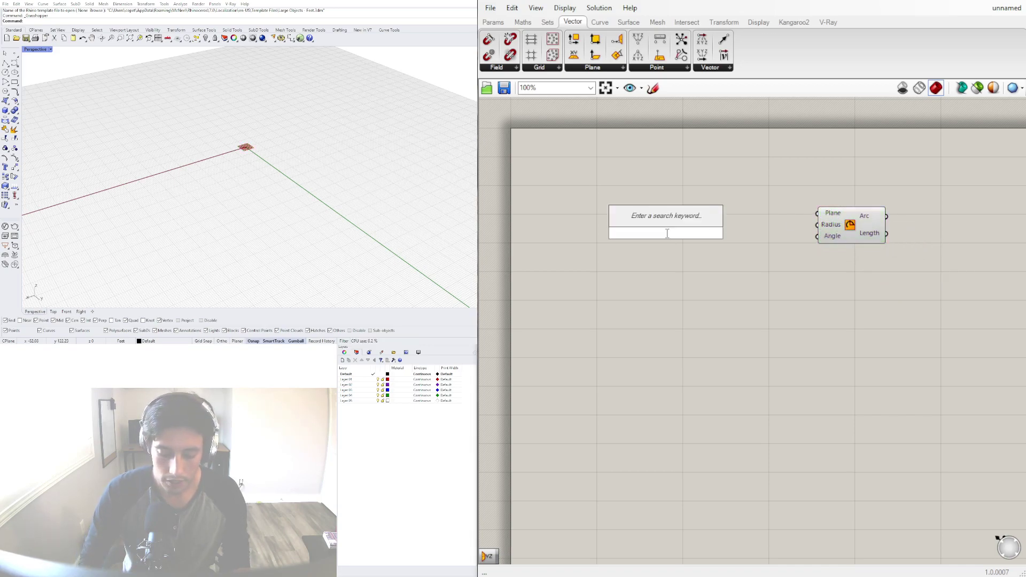
type("YZ")
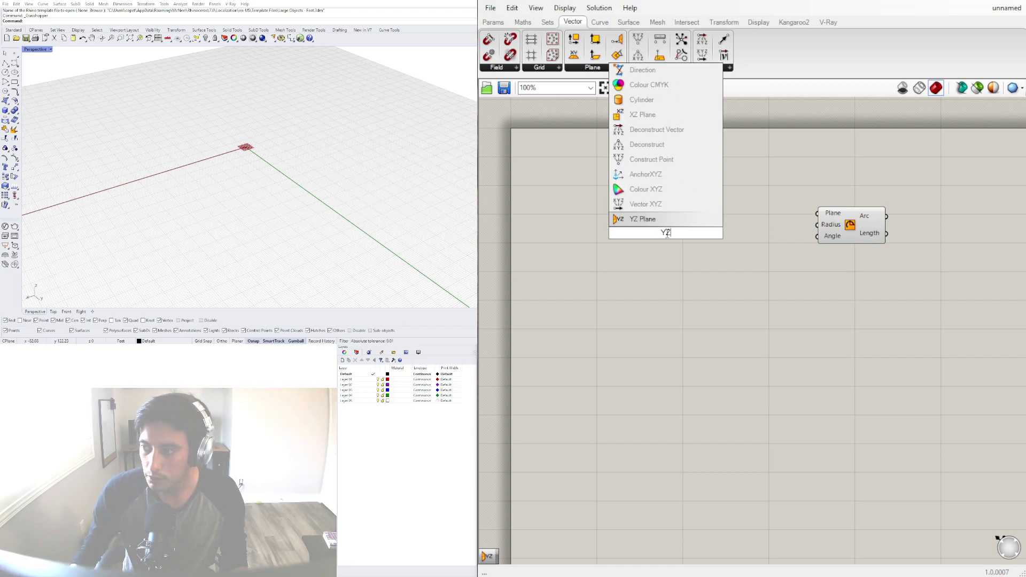
left_click(654, 220)
left_click_drag(683, 237, 760, 210)
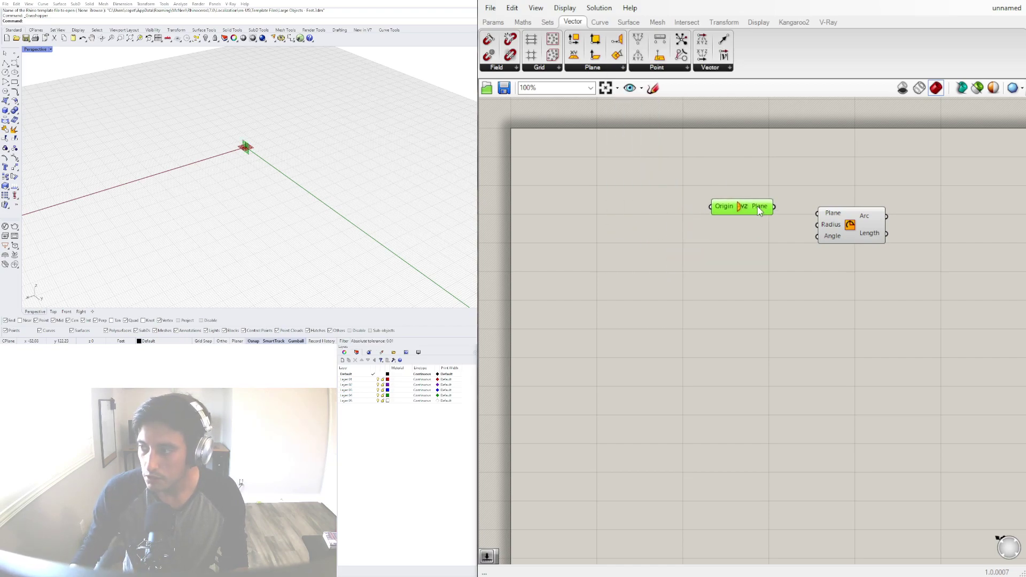
left_click_drag(823, 213, 799, 217)
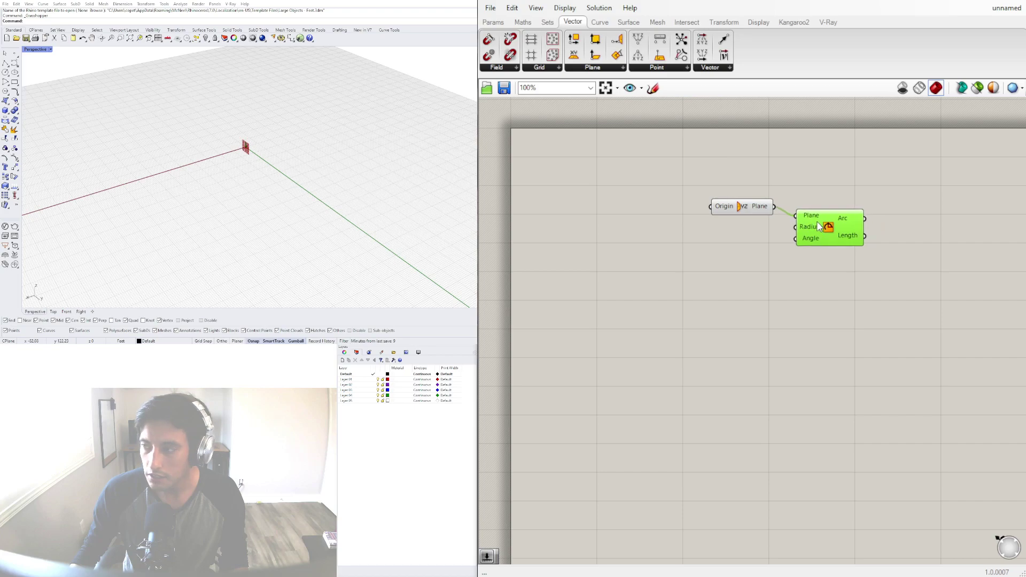
Add a number slider set to 50 and connect it to the Arc's Radius input.
left_click(836, 280)
scroll(252, 145, "up", 15)
right_click_drag(203, 161, 430, 135)
scroll(269, 153, "down", 5)
right_click_drag(222, 177, 275, 160, "shift")
scroll(234, 174, "up", 7)
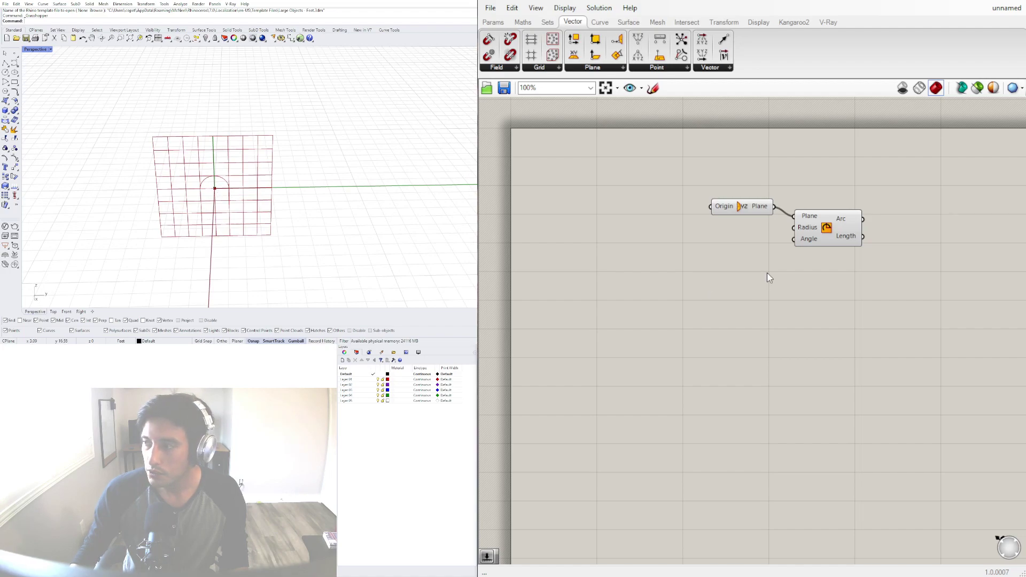
double_click(676, 233)
type("50")
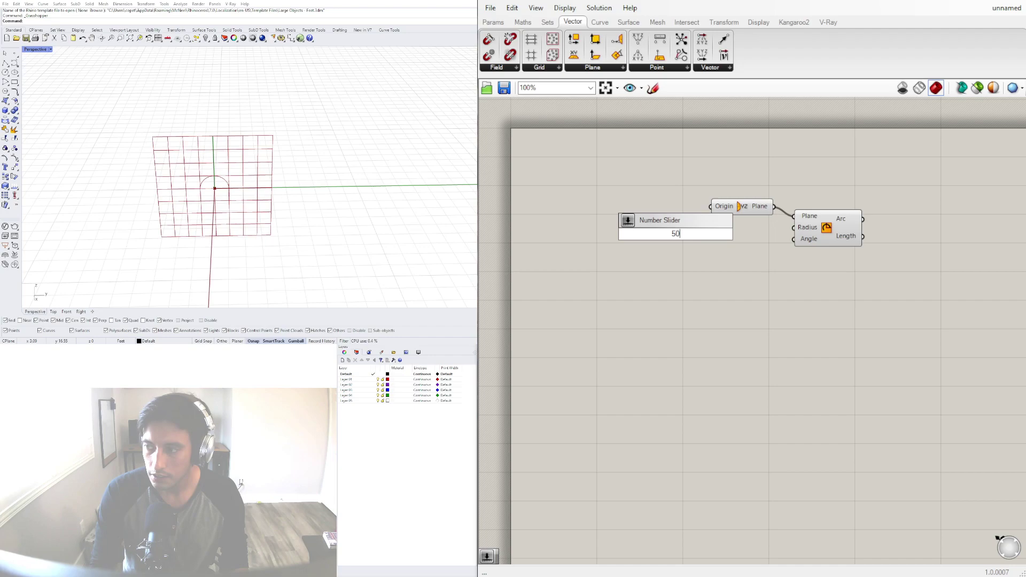
key("Return")
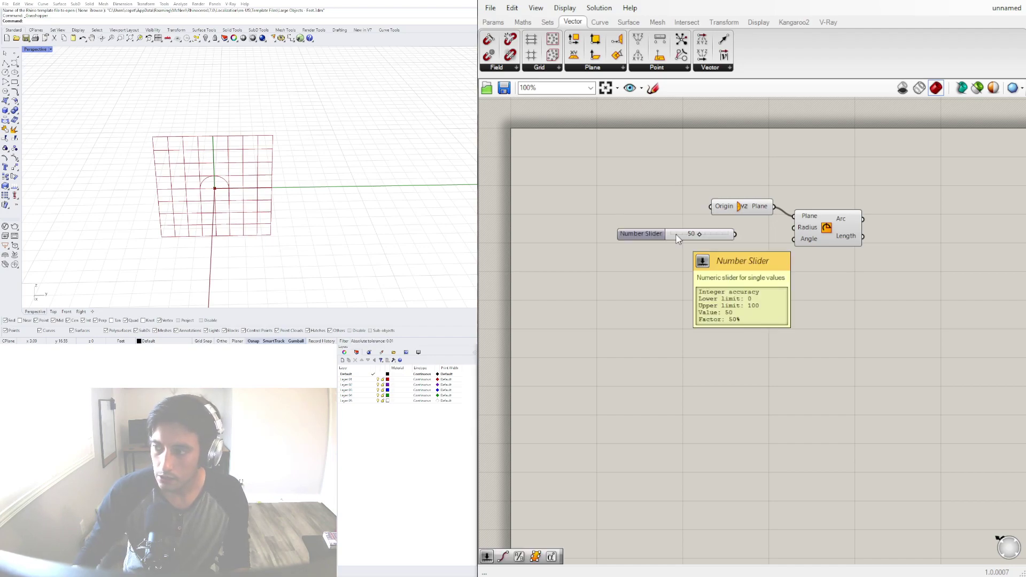
left_click_drag(737, 239, 794, 227)
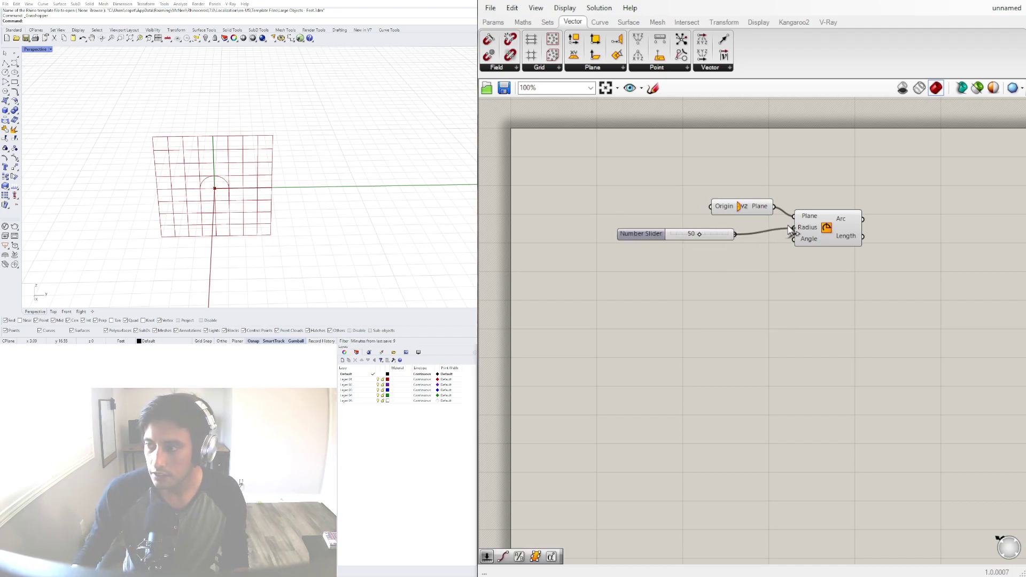
Line up the radius slider with the Arc's Radius input and space the Arc component away from its inputs.
scroll(306, 161, "down", 5)
scroll(306, 161, "down", 8)
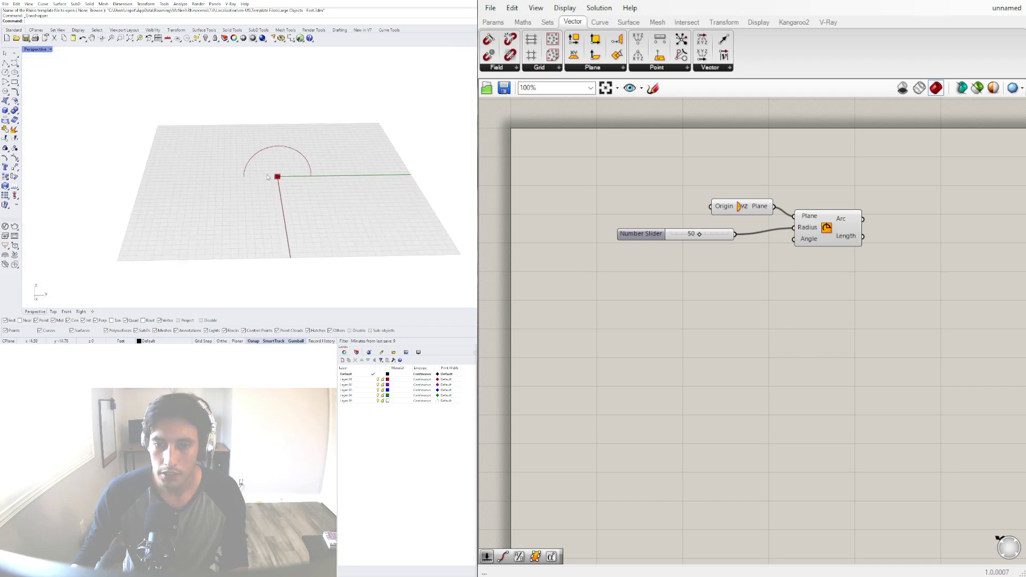
scroll(270, 173, "up", 6)
right_click_drag(291, 163, 333, 120)
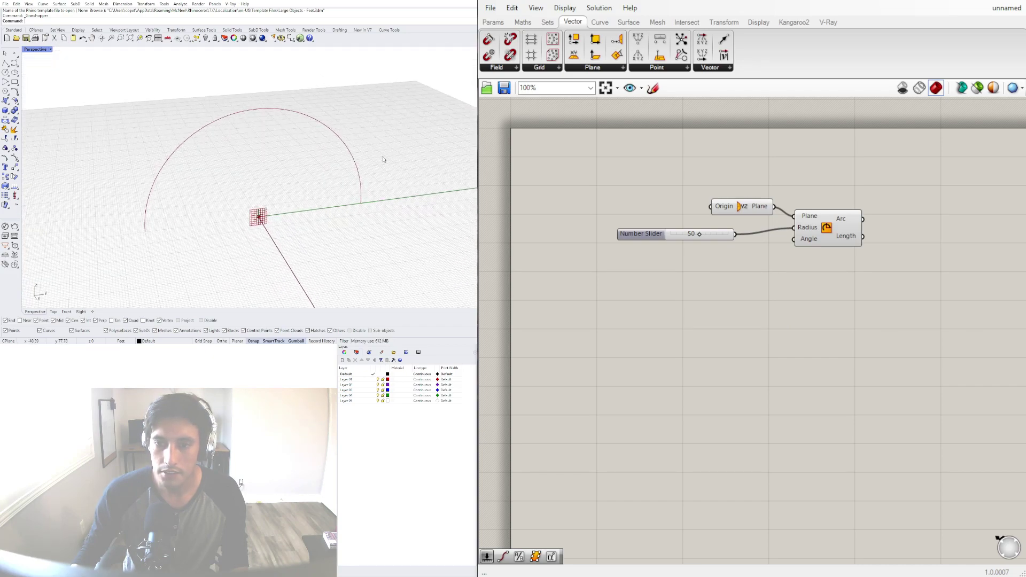
left_click_drag(660, 240, 695, 237)
left_click_drag(829, 234, 847, 247)
left_click(840, 268)
left_click(845, 239)
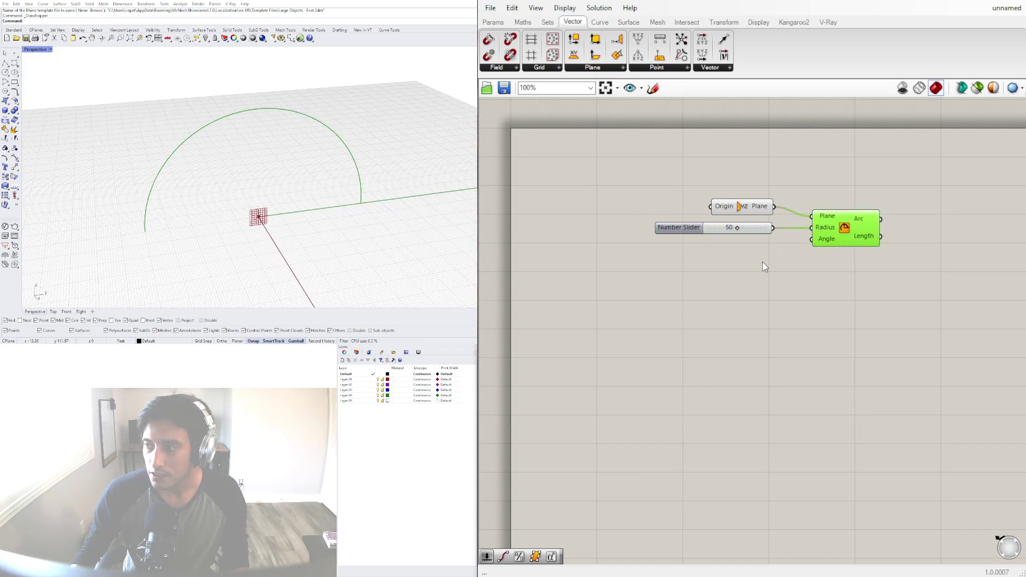
Add a number slider set to 45 and connect it to the Arc's Angle input.
double_click(729, 265)
type("45")
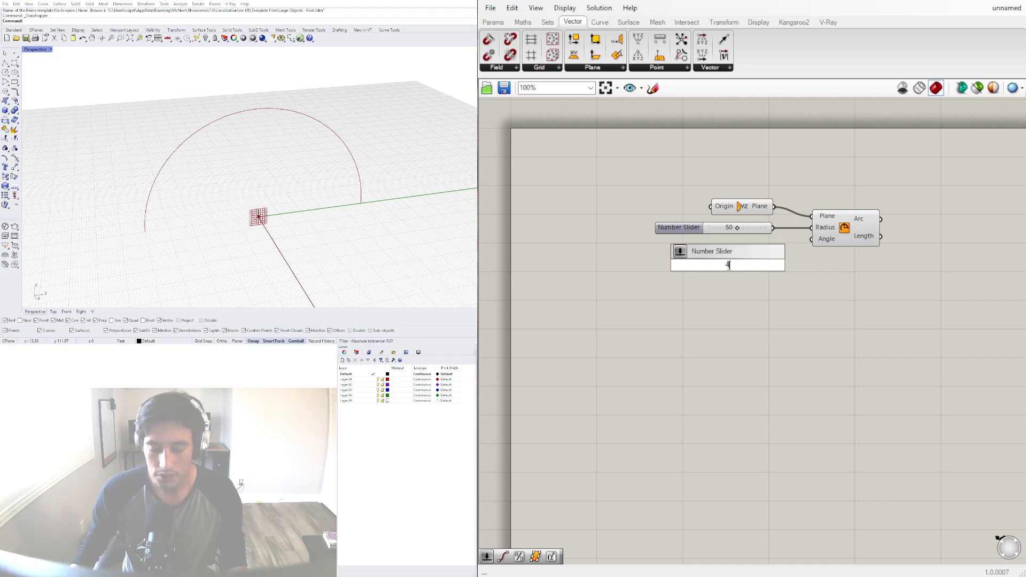
key("Return")
left_click_drag(711, 267, 687, 254)
left_click_drag(764, 252, 811, 239)
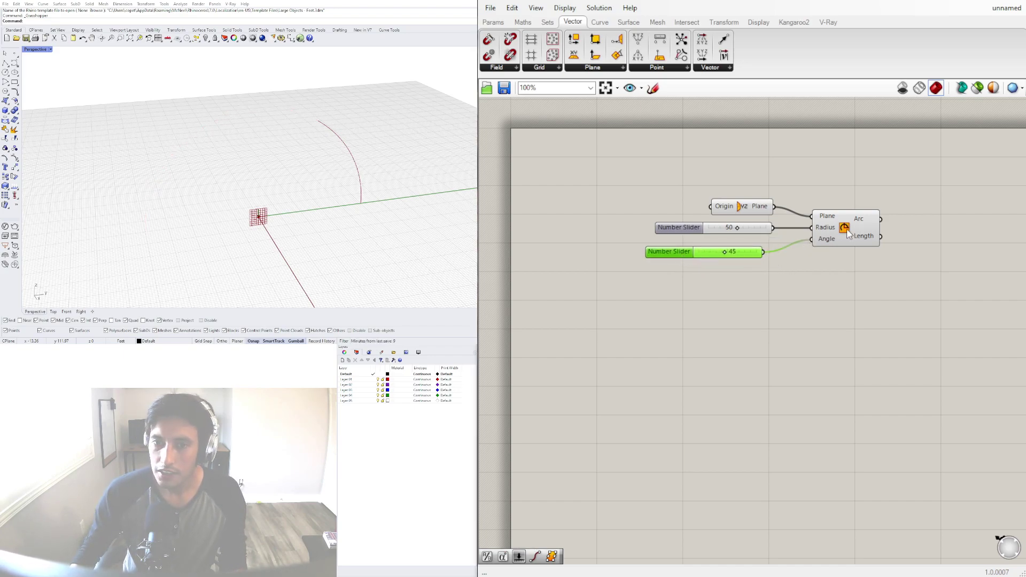
left_click(850, 241)
right_click_drag(365, 192, 266, 225)
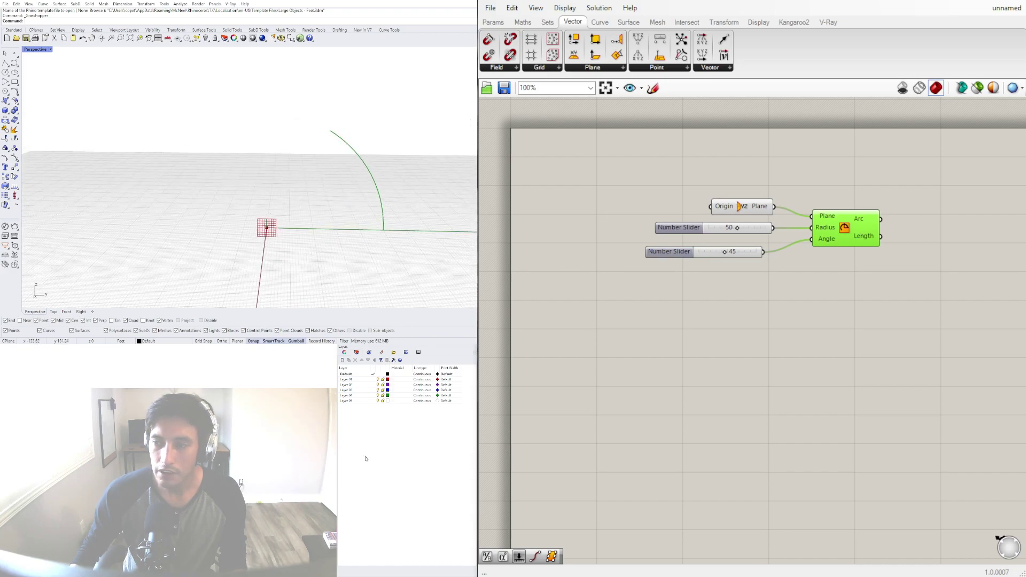
Move the angle slider farther from the Arc and place a Radians component near the Arc's Angle input.
mouse_move(730, 258)
left_mouse_down()
mouse_move(751, 259)
mouse_move(728, 273)
left_mouse_up()
left_click_drag(669, 252, 598, 259)
left_click(746, 284)
double_click(743, 279)
type("RADIAN")
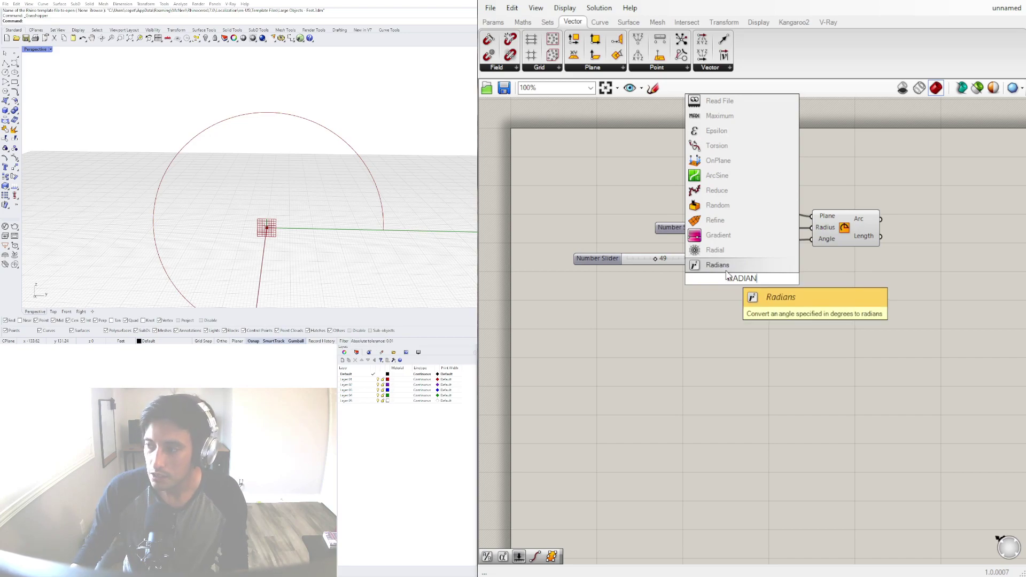
key("Return")
left_click_drag(736, 280, 745, 279)
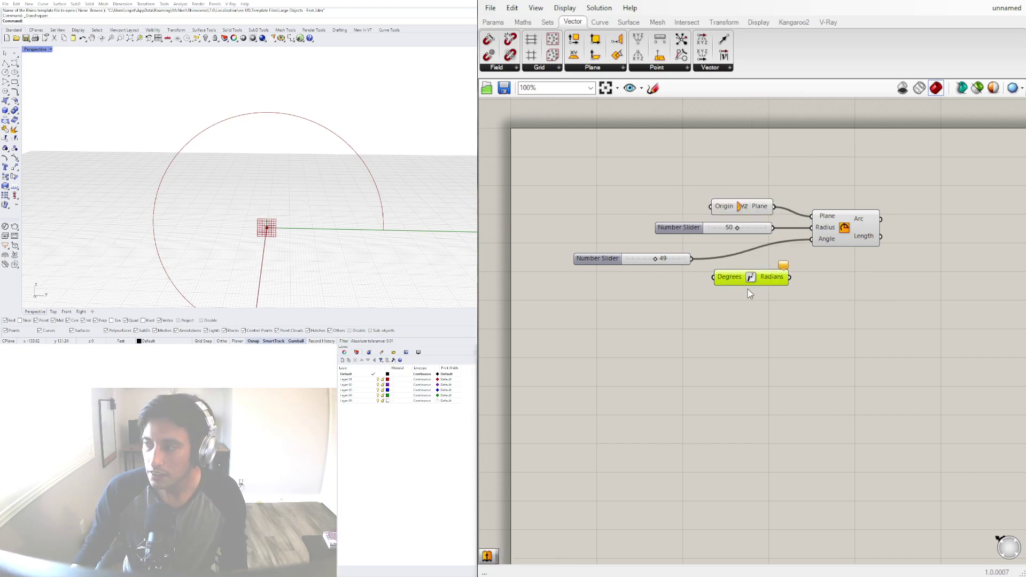
Route the angle slider through the Radians component into the Arc's Angle input and align the converter with them.
left_click(828, 244)
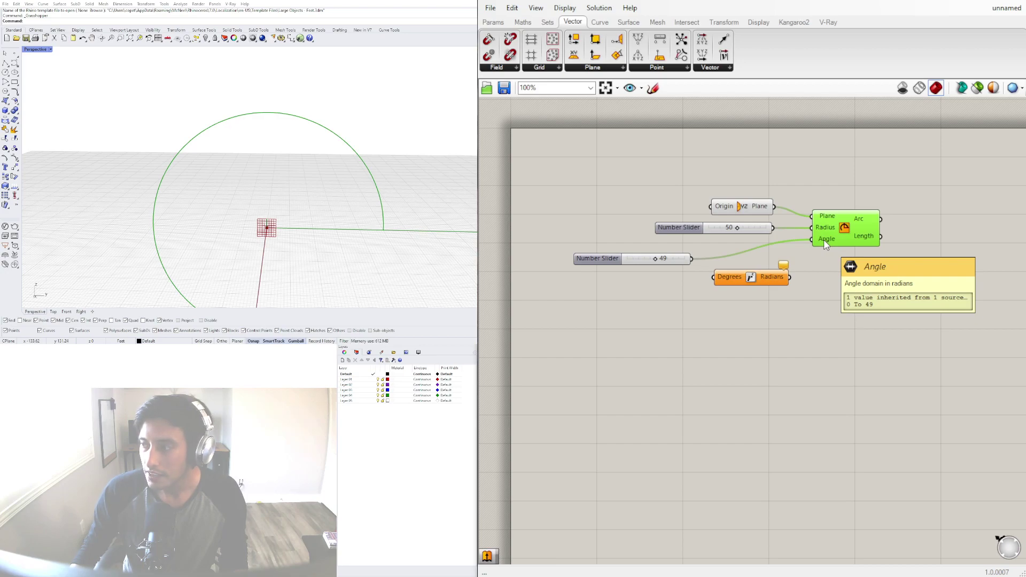
left_click_drag(663, 262, 812, 240)
left_click(750, 279)
left_click_drag(755, 274, 764, 265)
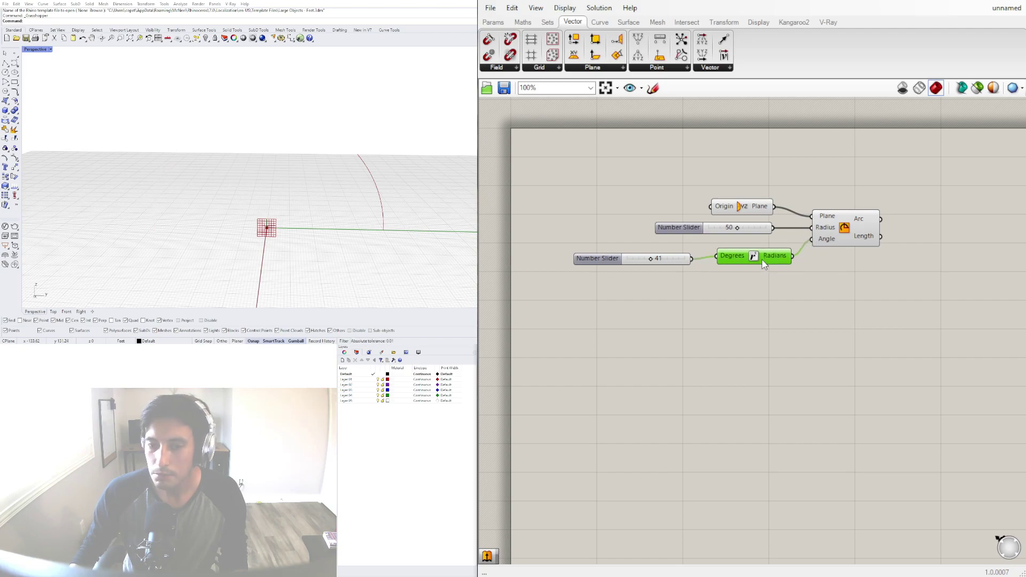
Set the angle slider's value to 45.
scroll(650, 259, "up", 3)
left_click_drag(650, 265, 673, 266)
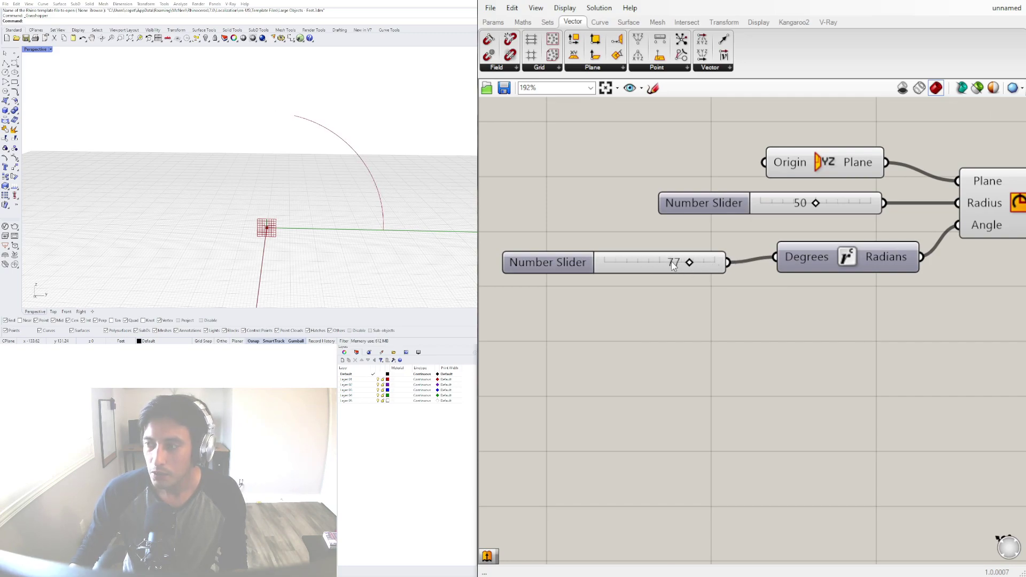
double_click(674, 265)
type("45")
key("Return")
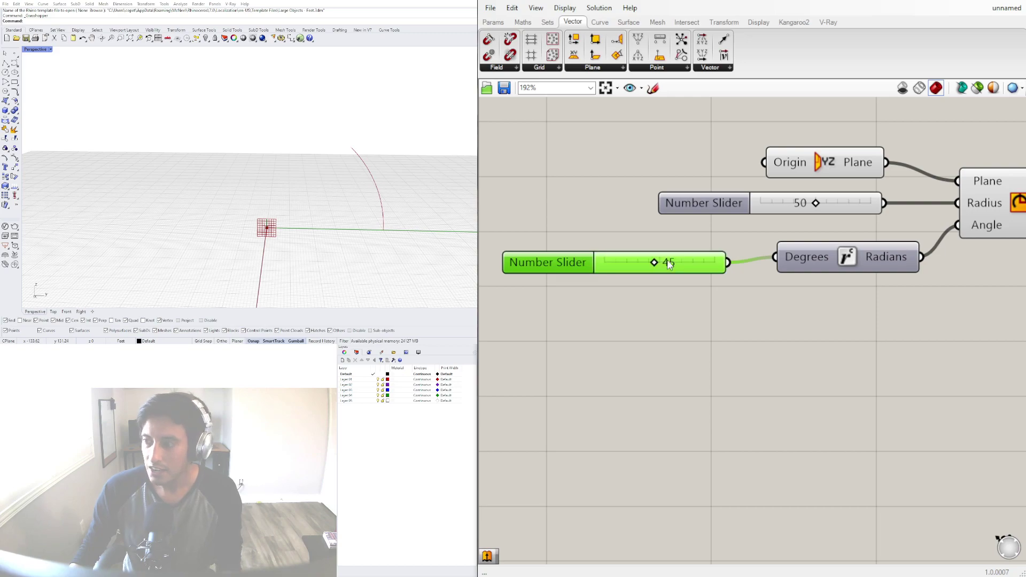
Tidy the layout by repositioning the angle slider, the YZ Plane component and the Arc component.
left_click_drag(576, 260, 600, 255)
left_click(695, 335)
scroll(828, 337, "down", 3)
right_click_drag(829, 336, 666, 352)
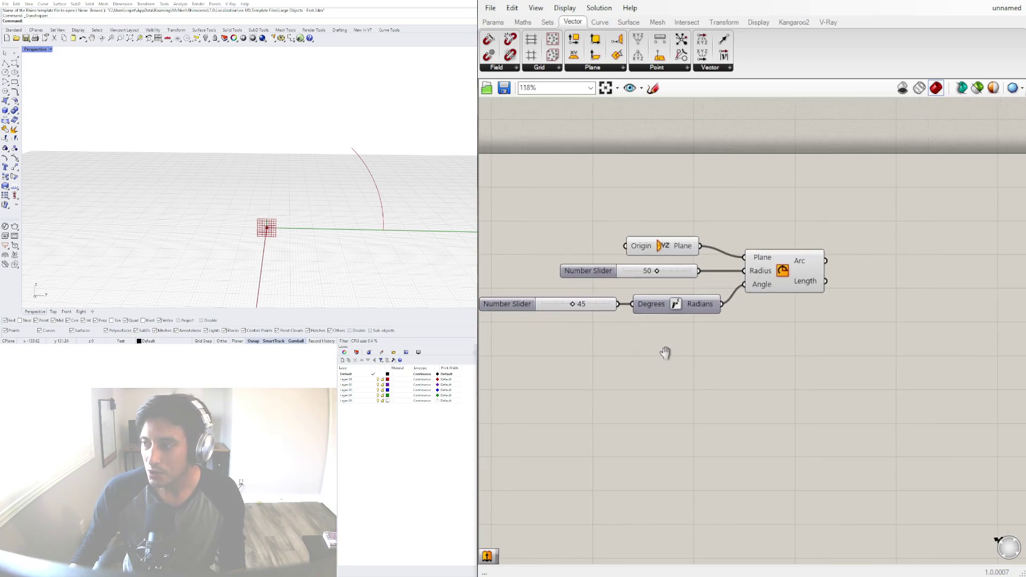
left_click_drag(799, 274, 822, 293)
left_click(761, 383)
left_click_drag(676, 250, 682, 237)
left_click_drag(809, 279, 811, 277)
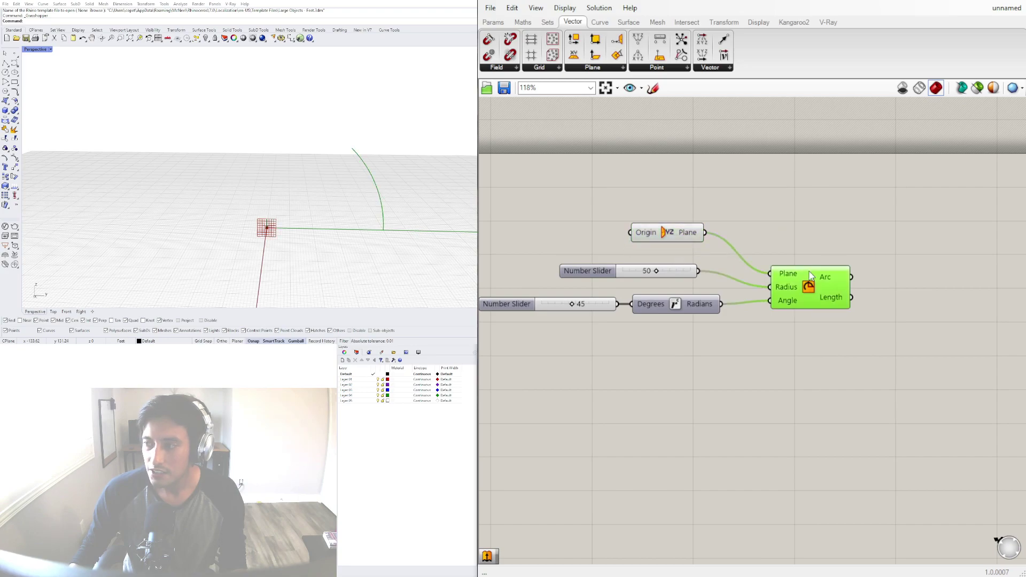
Add an Extrude component well beyond the Arc component's outputs.
double_click(883, 262)
type("EXT")
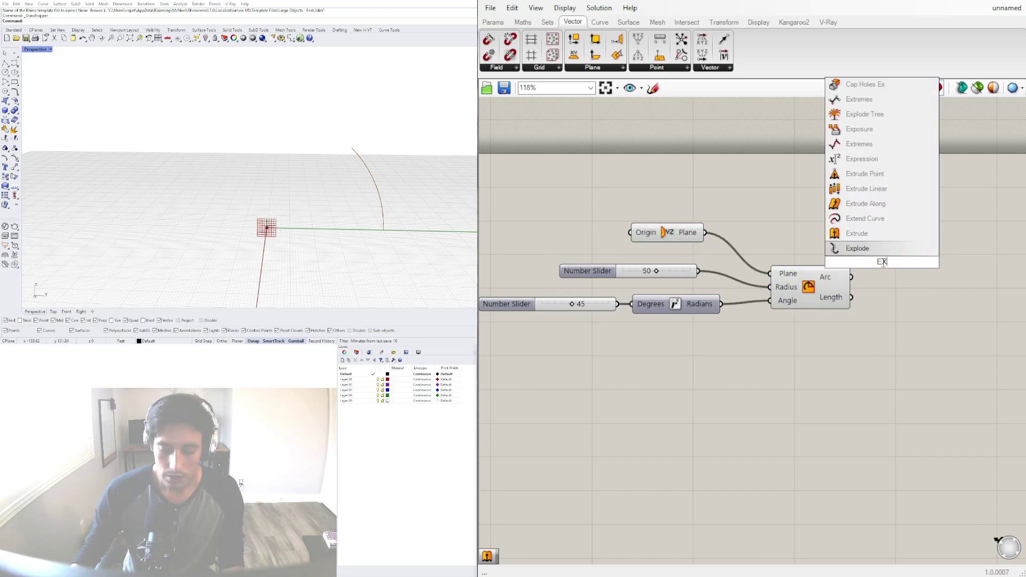
key("Up")
key("Up")
key("Up")
key("Up")
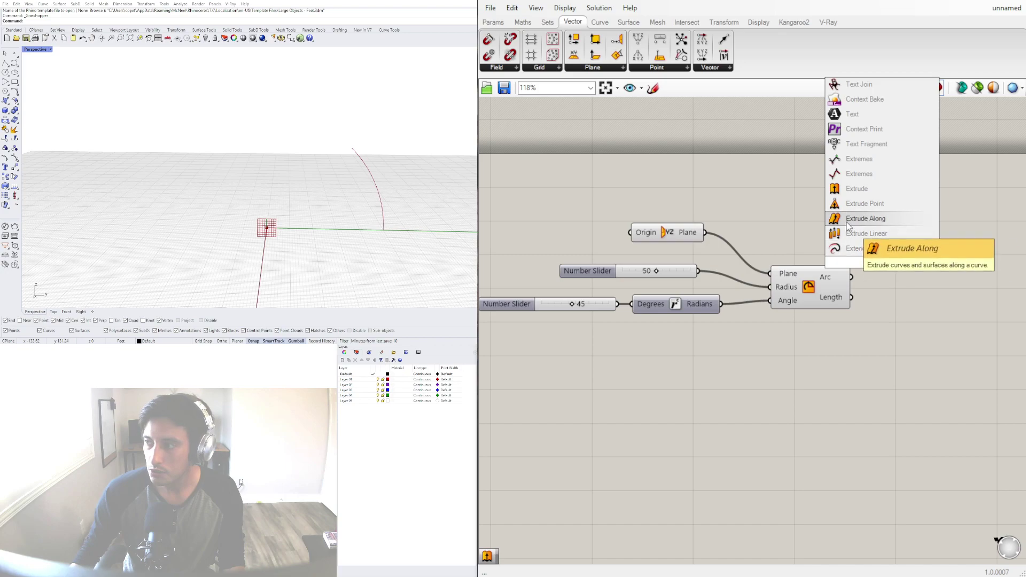
key("Return")
left_click_drag(875, 265, 939, 246)
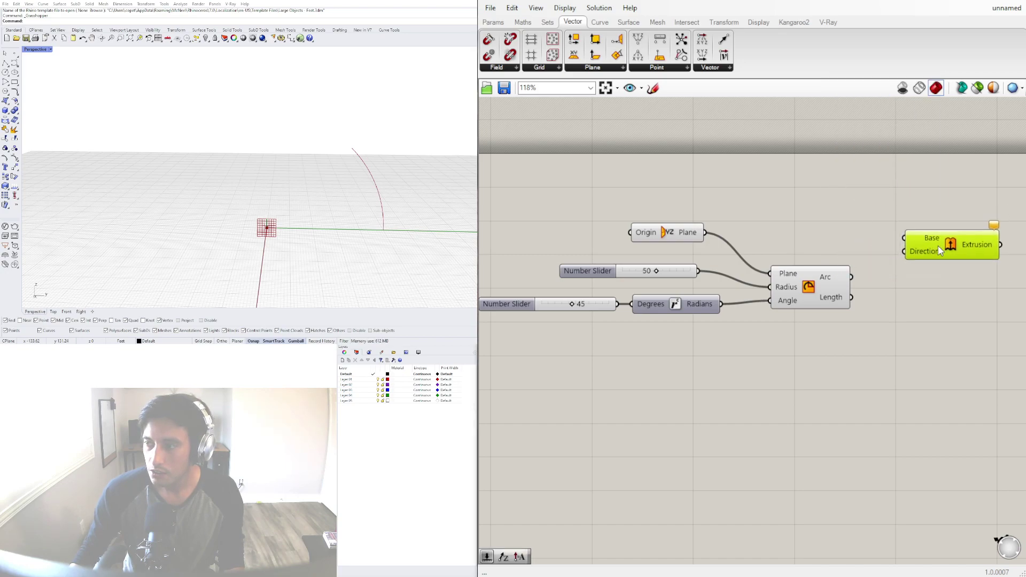
left_click(817, 270)
right_click_drag(887, 348, 765, 344)
left_click_drag(825, 231, 889, 219)
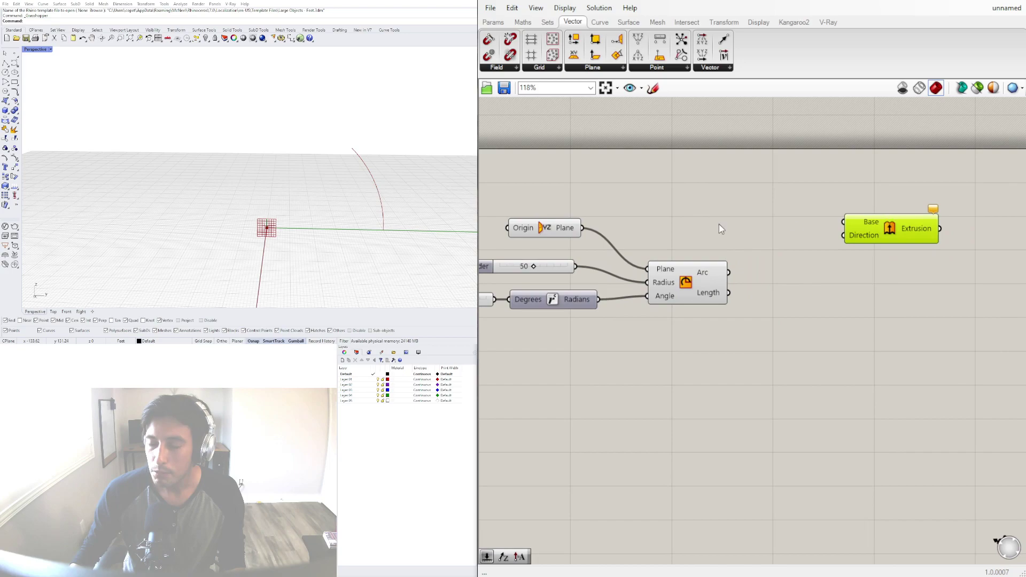
Add an Amplitude component ahead of the Extrude component and connect the YZ Plane output to its Vector input.
left_click(557, 235)
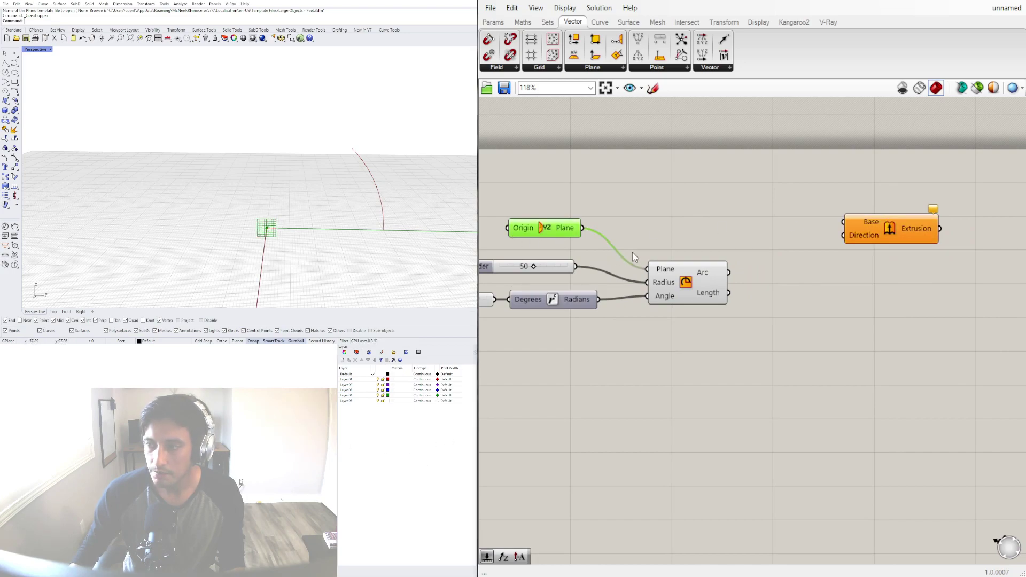
double_click(706, 231)
type("AMPL")
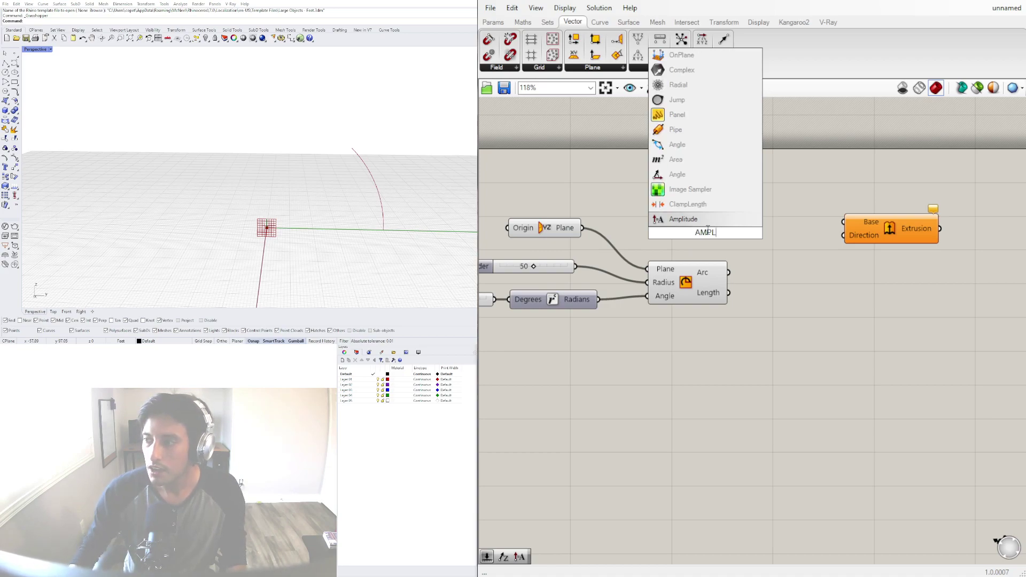
left_click(677, 220)
left_click_drag(678, 220, 773, 219)
left_click_drag(887, 230, 960, 236)
left_click_drag(803, 235, 815, 234)
left_click_drag(583, 227, 768, 225)
left_click(801, 227)
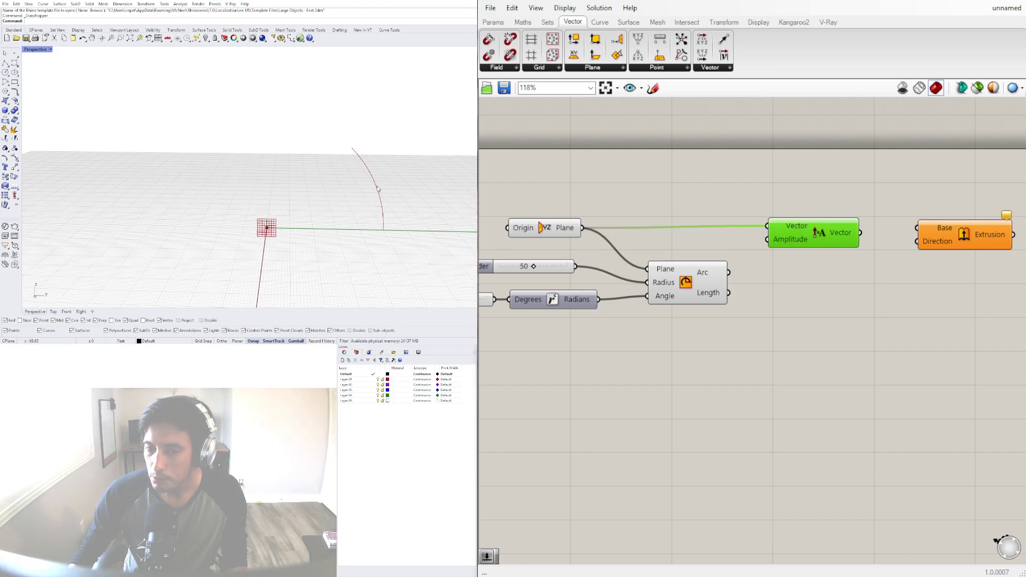
Add a number slider with the value 55 and connect it to the Amplitude component's Amplitude input.
double_click(631, 177)
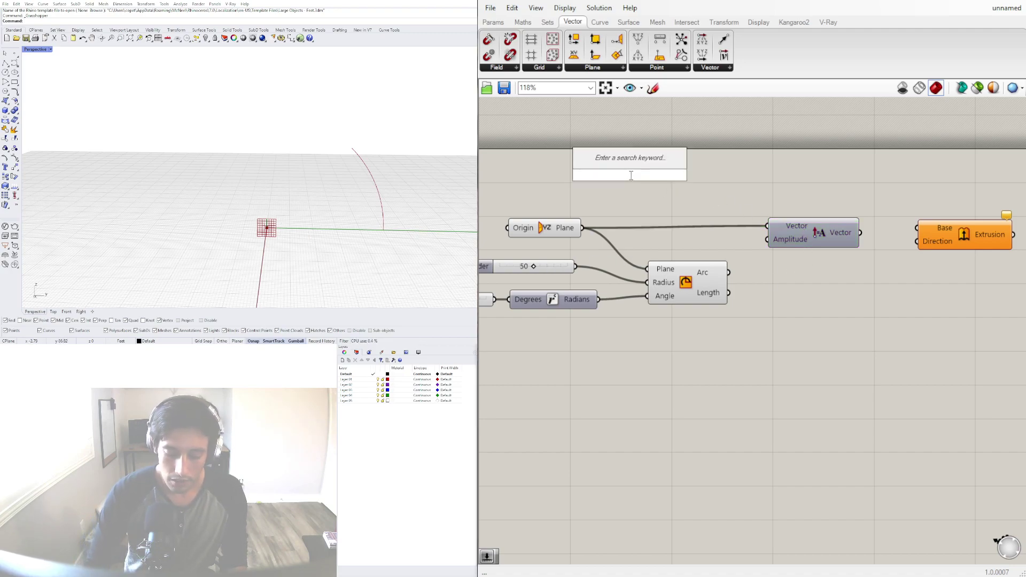
type("55")
key("Return")
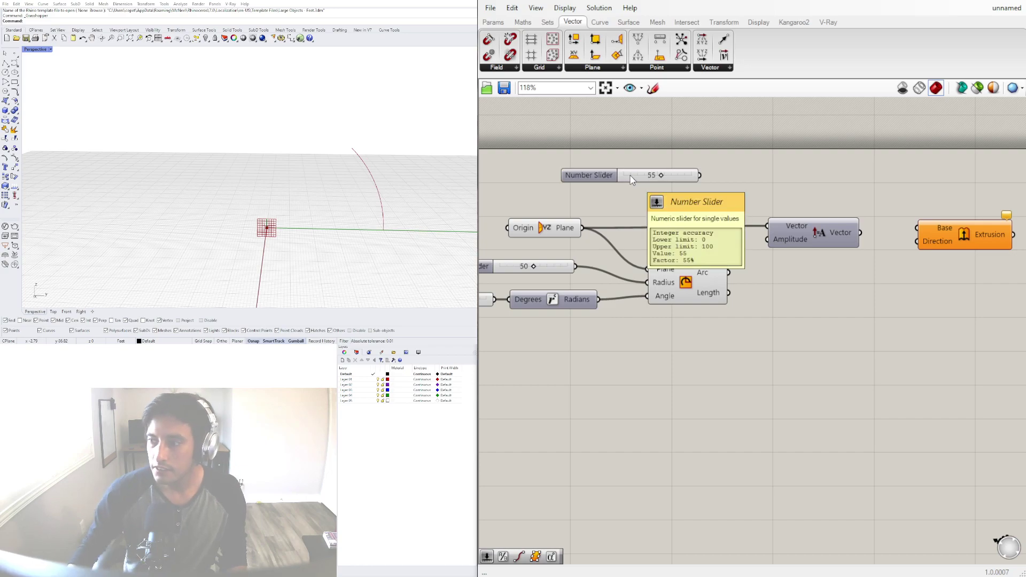
left_click_drag(596, 182, 623, 204)
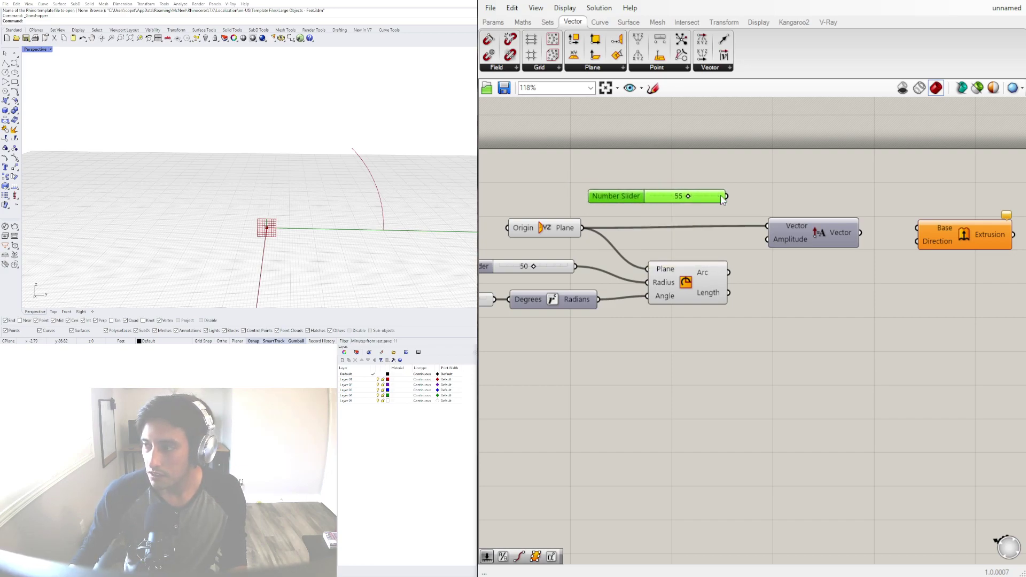
left_click_drag(727, 198, 766, 239)
Connect the Arc output to the Extrude component's Base and the amplitude vector to its Direction.
left_click_drag(921, 236, 932, 283)
left_click_drag(731, 275, 925, 279)
right_click_drag(967, 305, 909, 298)
left_click(777, 213)
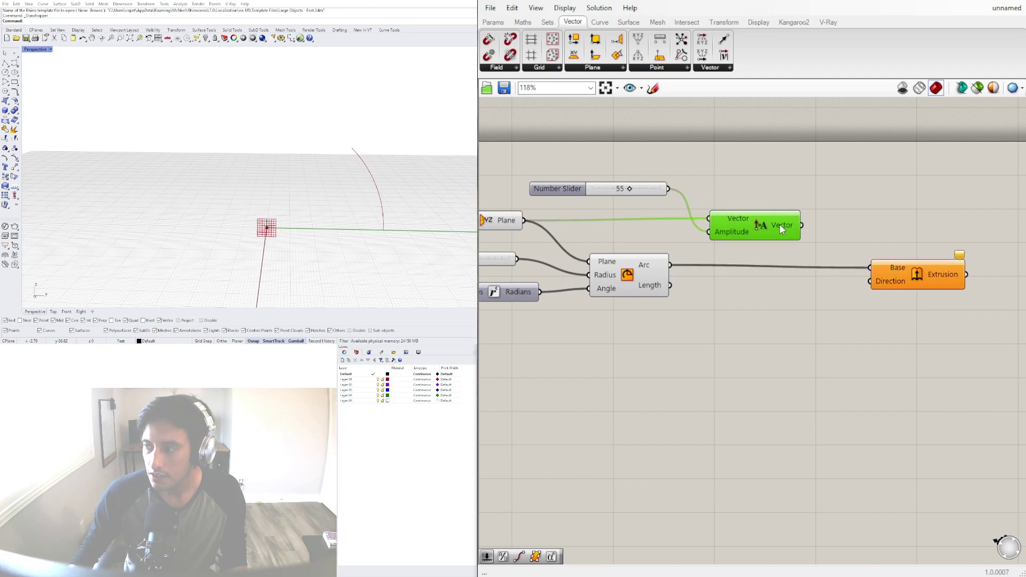
left_click_drag(802, 225, 869, 282)
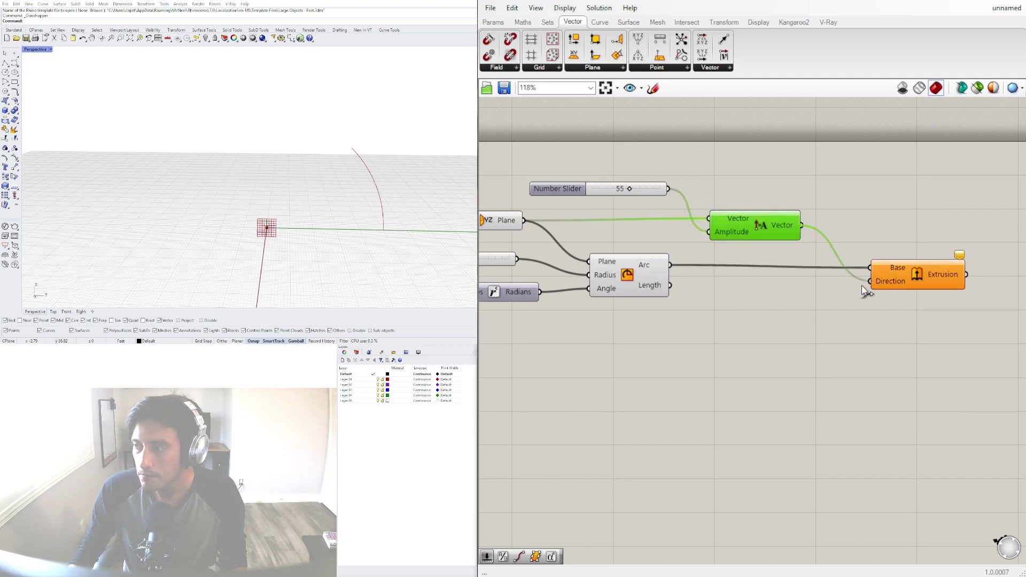
right_click_drag(256, 202, 166, 173)
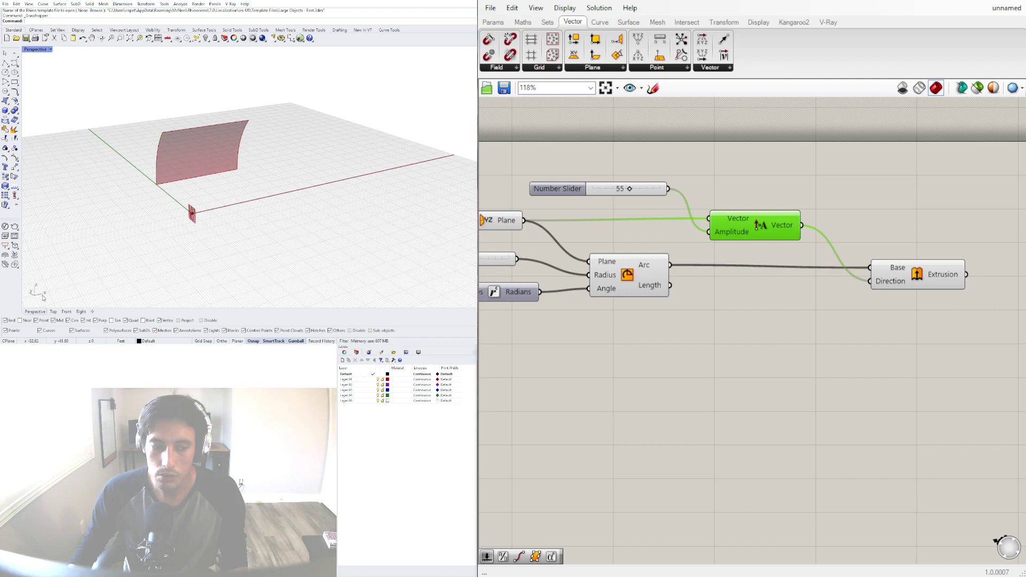
right_click_drag(209, 249, 319, 218)
Raise the angle slider to 74 and set its upper limit to 360.
right_click_drag(611, 303, 803, 314)
scroll(537, 303, "up", 5)
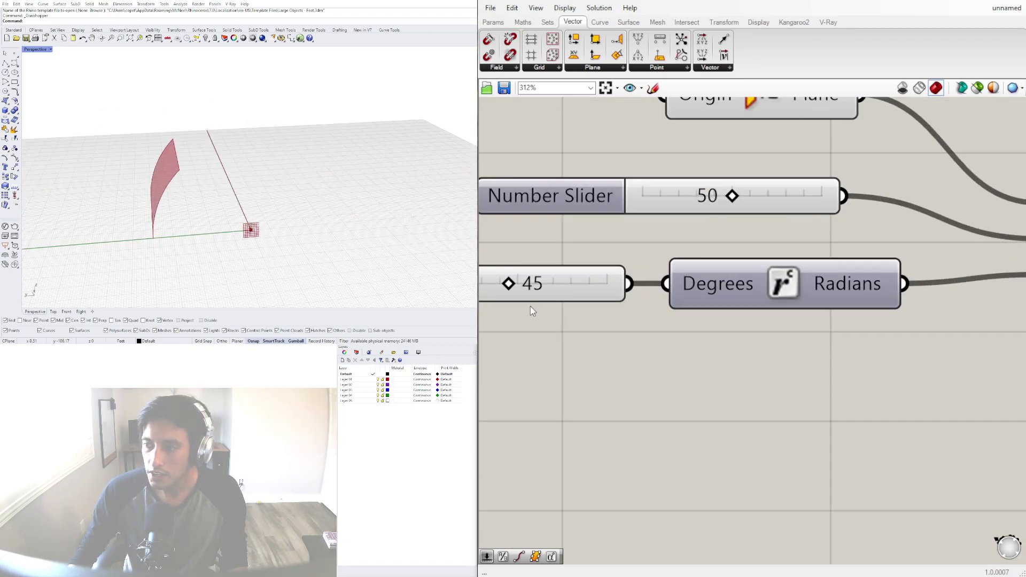
left_click_drag(658, 304, 711, 316)
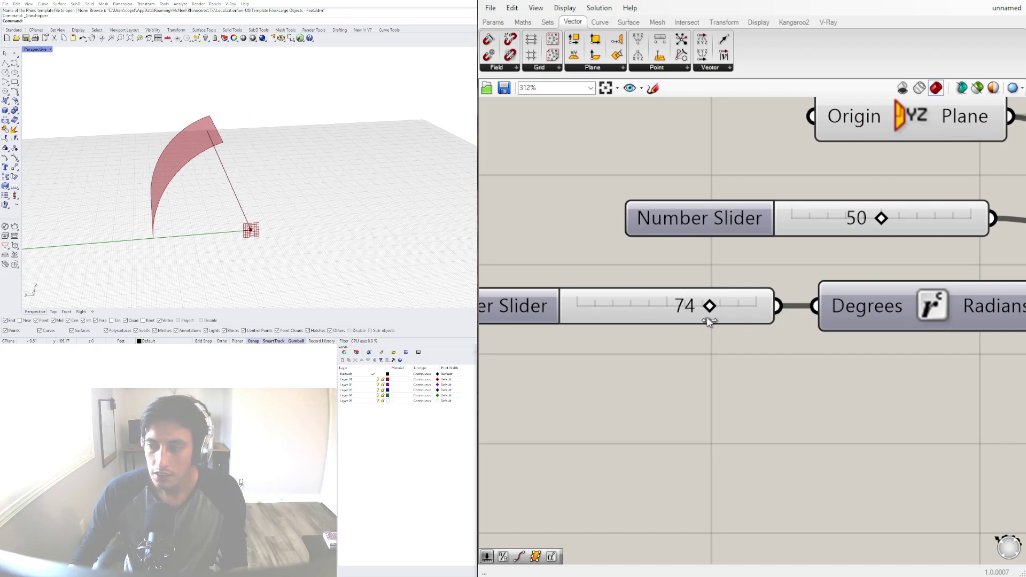
right_click_drag(476, 308, 757, 335)
double_click(757, 336)
double_click(785, 373)
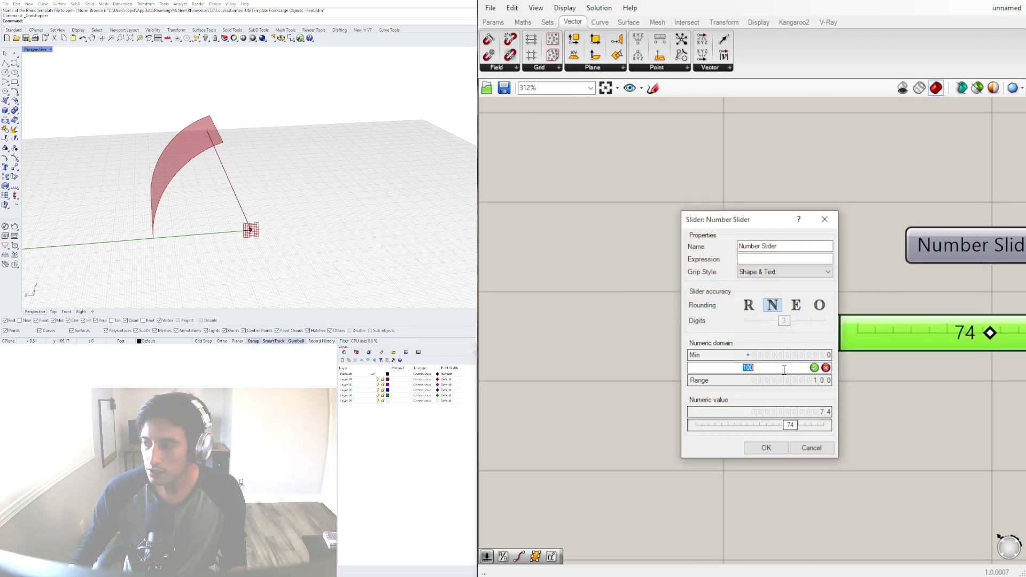
type("360")
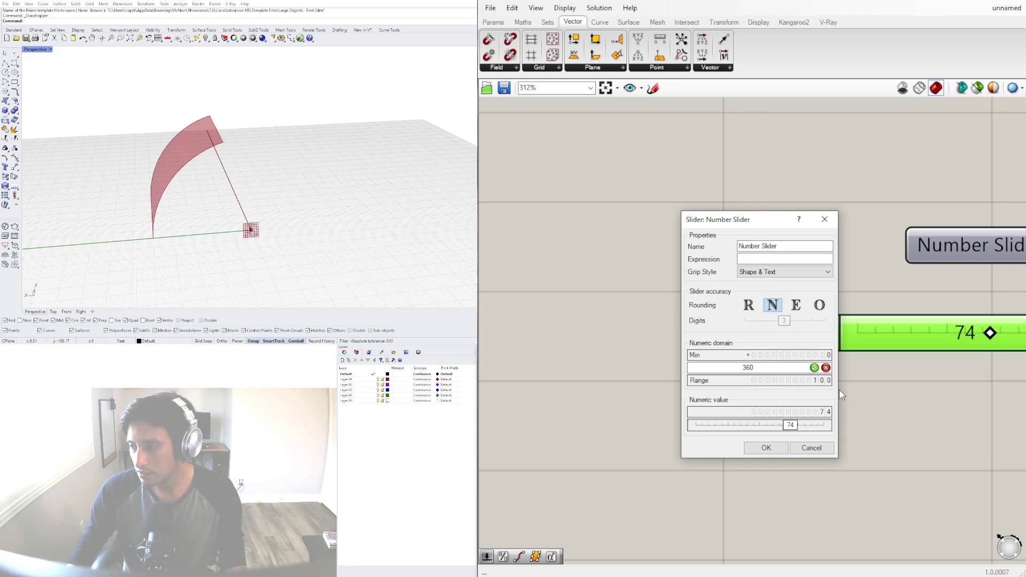
left_click(781, 449)
Set the angle slider's value to 90.
right_click_drag(812, 407, 609, 395)
mouse_move(689, 326)
left_mouse_down()
mouse_move(835, 327)
mouse_move(699, 328)
left_mouse_up()
scroll(743, 435, "down", 5)
scroll(833, 431, "down", 3)
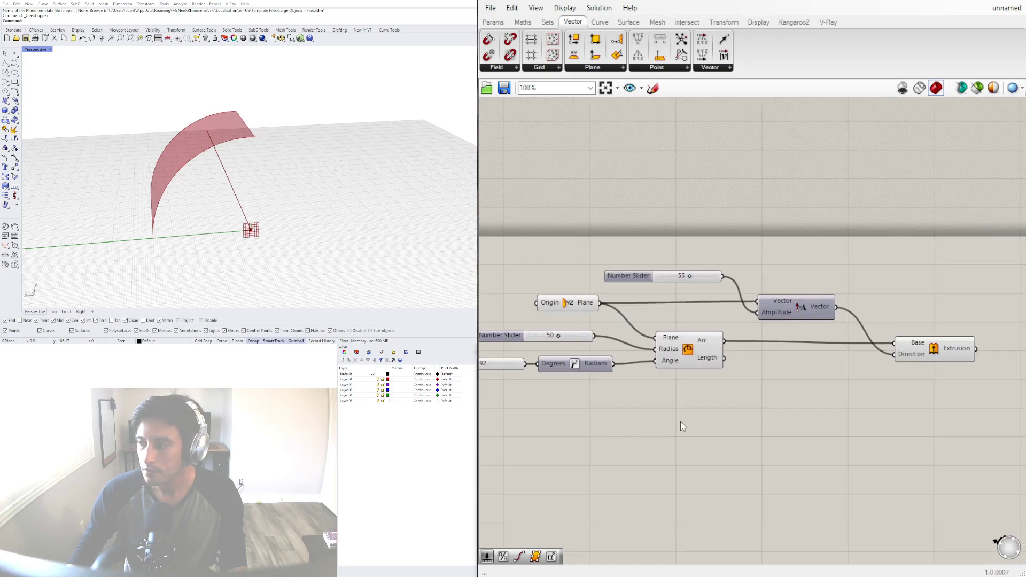
left_click(846, 342)
left_click_drag(844, 337, 831, 340)
left_click(844, 350)
right_click_drag(316, 138, 328, 137)
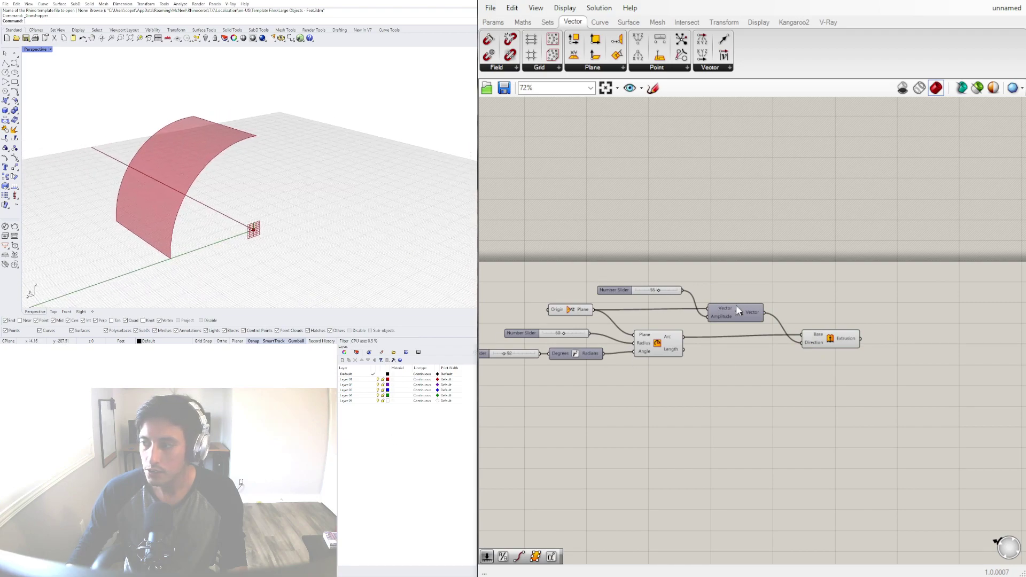
Add a Surface Frames component after the Extrude component and connect the Extrusion output to its Surface input.
double_click(961, 347)
type("FRAME")
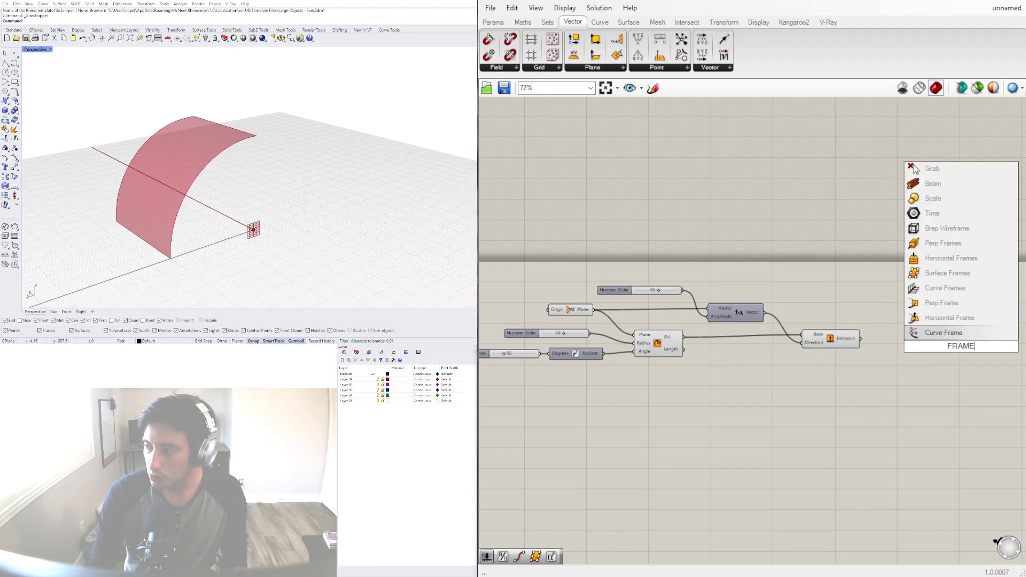
left_click(939, 275)
left_click_drag(958, 345, 935, 345)
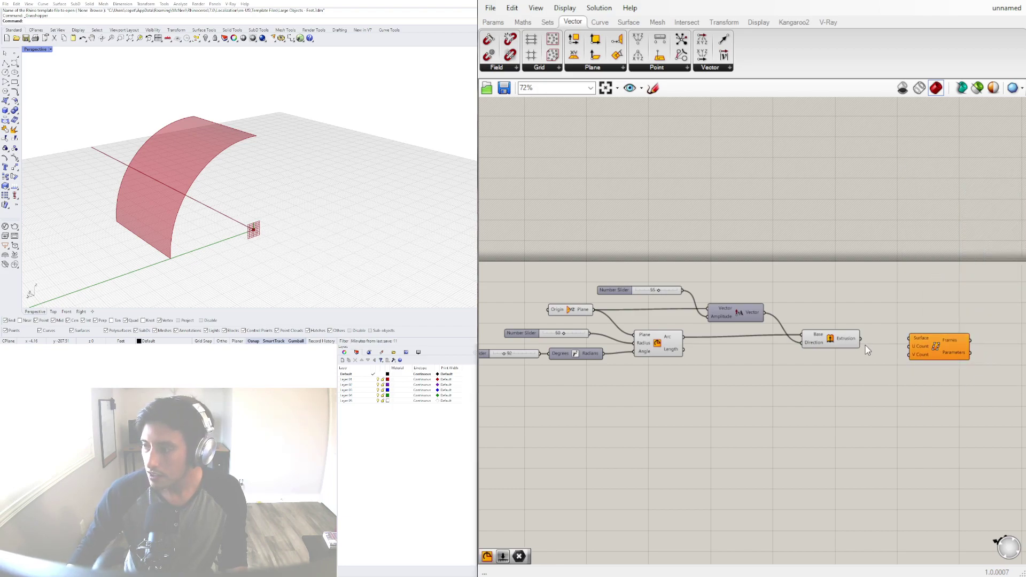
scroll(866, 348, "up", 2)
left_click(784, 314)
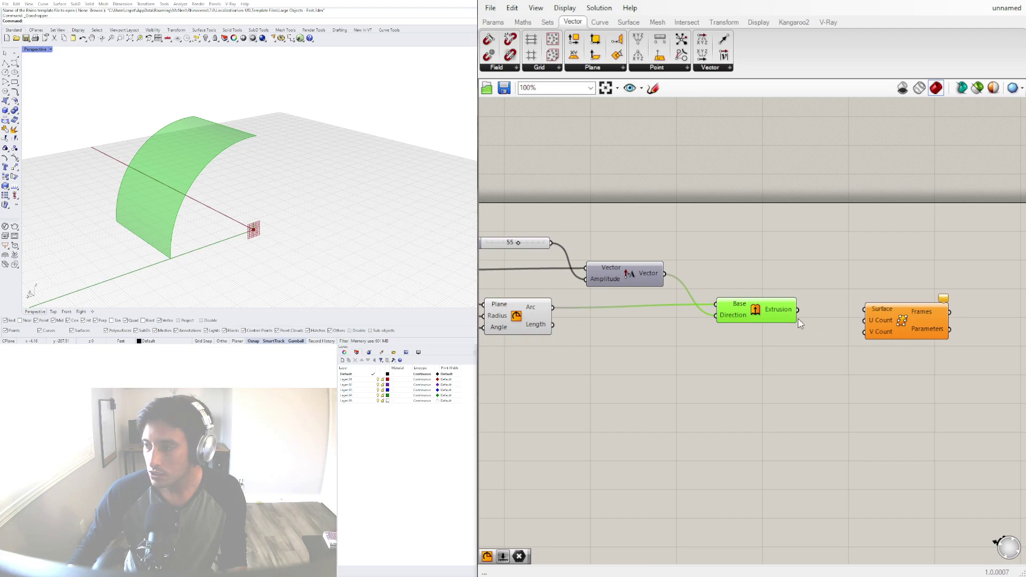
left_click_drag(798, 310, 839, 334)
Examine how the frames are distributed and oriented across the curved vault surface.
right_click_drag(305, 184, 299, 164)
scroll(225, 214, "up", 7)
right_click_drag(224, 214, 251, 154)
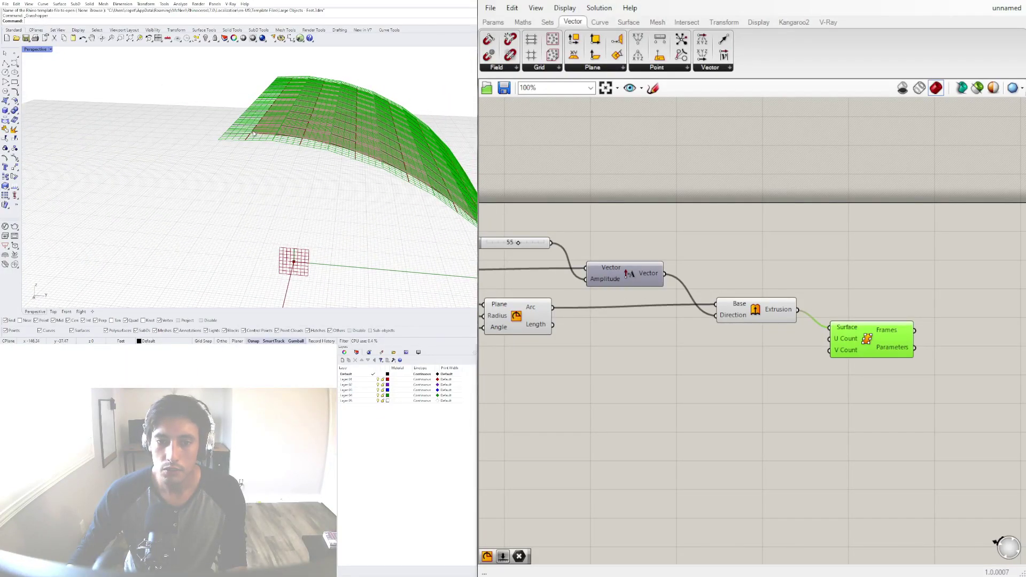
scroll(254, 136, "down", 4)
right_click_drag(325, 186, 300, 129)
scroll(302, 128, "down", 2)
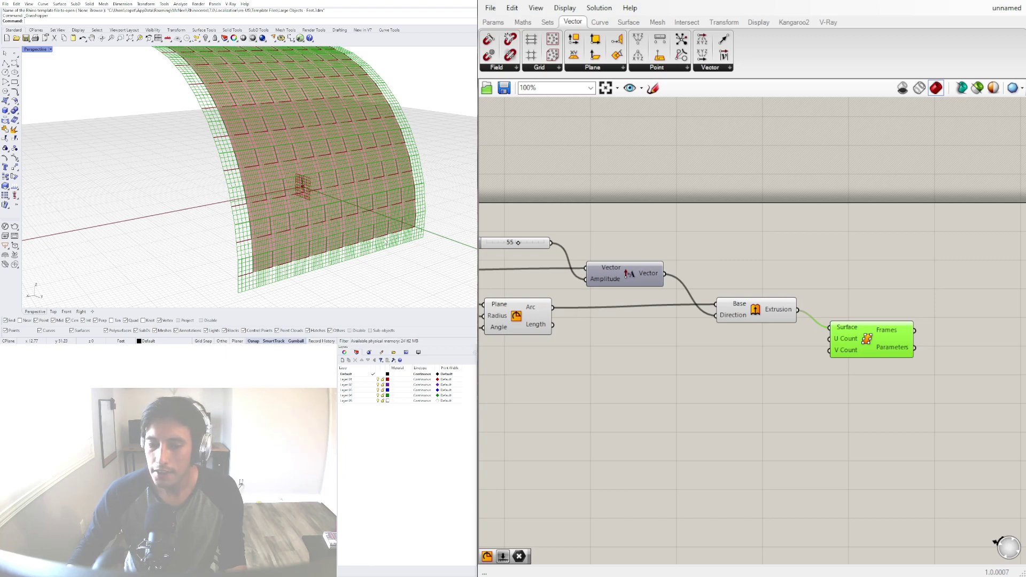
right_click_drag(276, 262, 408, 257)
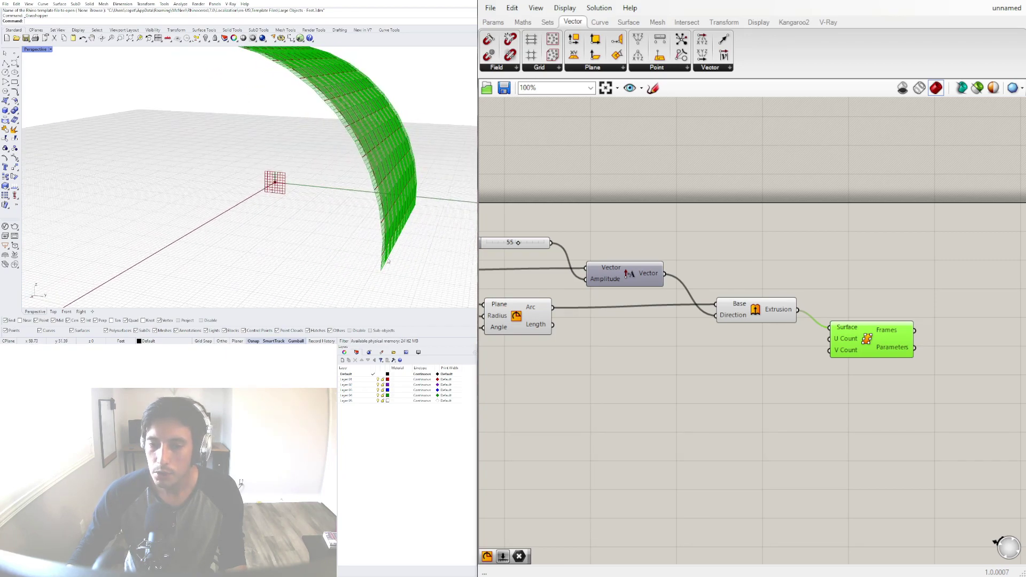
Add a number slider with the value 5 and connect it to the Surface Frames component's U Count and V Count.
left_click_drag(847, 352, 865, 354)
double_click(754, 356)
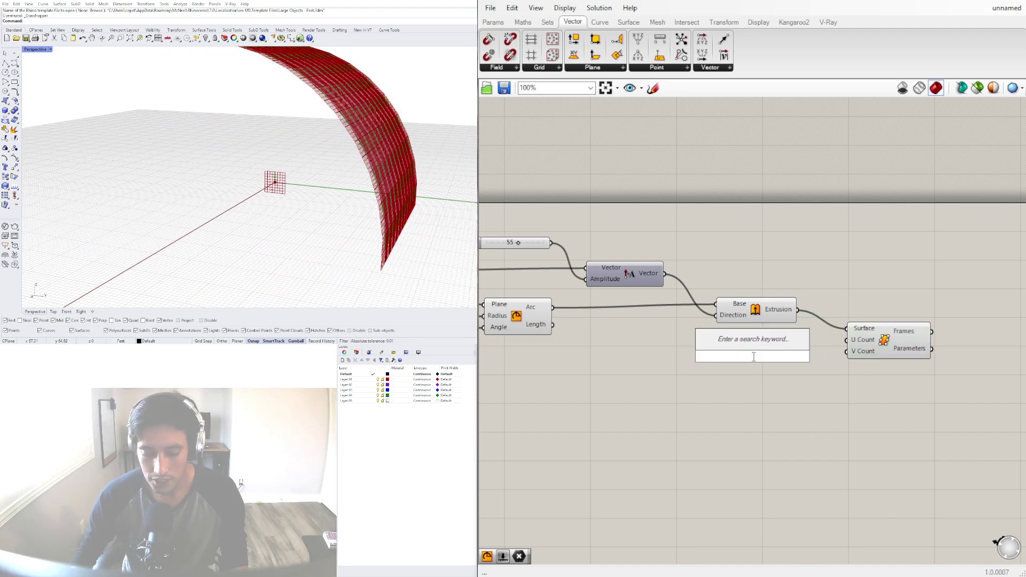
type("5")
key("Return")
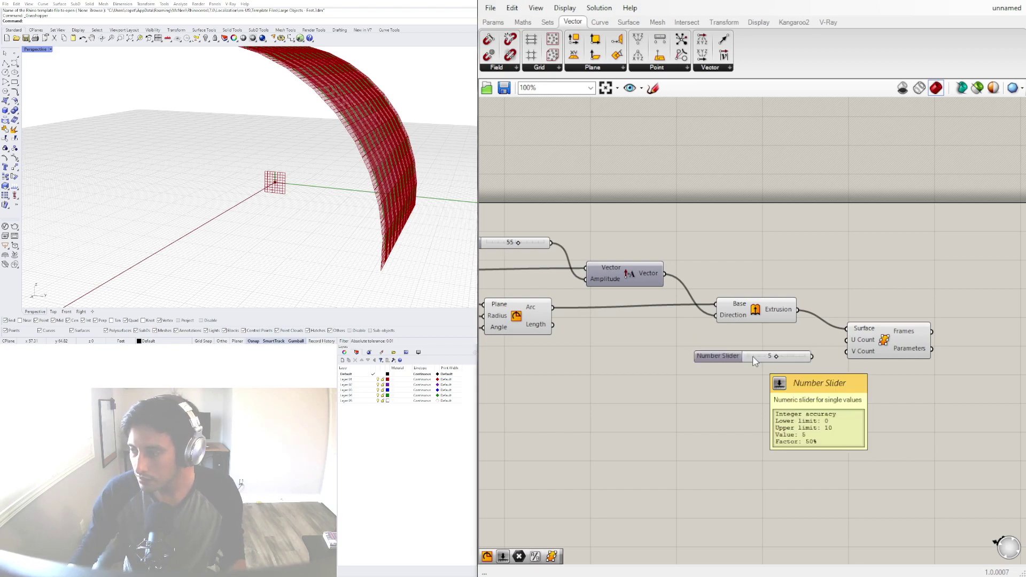
left_click_drag(728, 357, 712, 351)
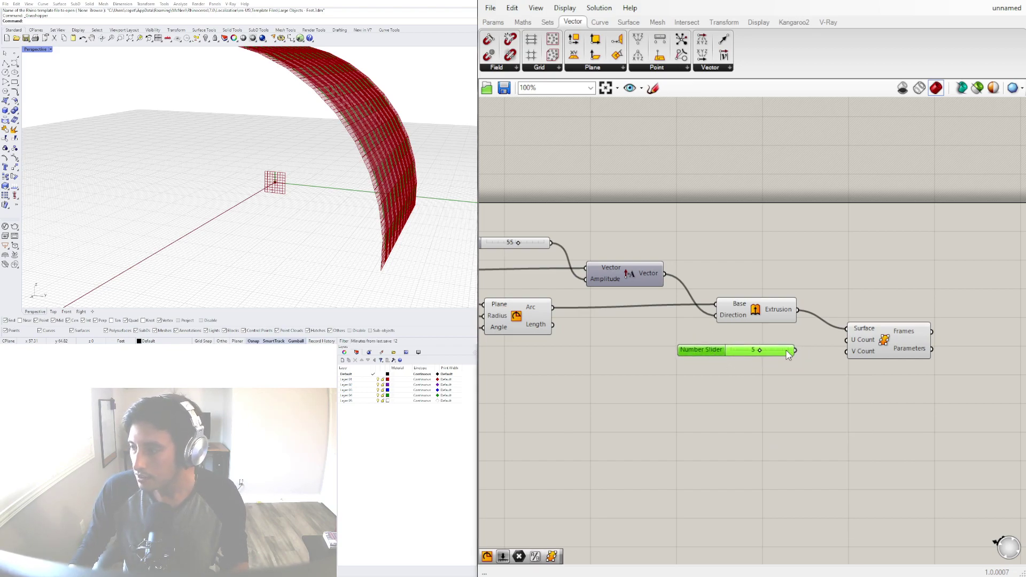
left_click_drag(791, 350, 847, 352)
Set the slider driving the U and V frame counts to 3.
left_click(890, 342)
scroll(778, 336, "up", 2)
scroll(772, 348, "up", 3)
left_click_drag(749, 355, 731, 360)
scroll(328, 150, "down", 6)
right_click_drag(328, 149, 305, 171)
scroll(282, 168, "up", 6)
scroll(588, 342, "down", 3)
Move the Surface Frames component and its count slider slightly closer to the Extrude component.
left_click_drag(912, 431, 696, 320)
left_click_drag(852, 342, 834, 335)
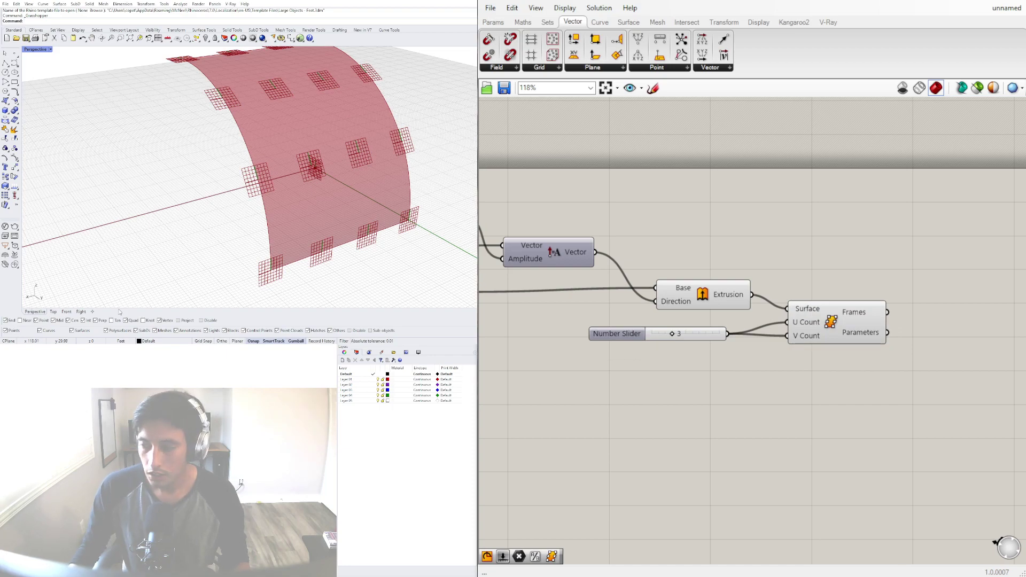
left_click_drag(915, 390, 734, 326)
left_click_drag(810, 327, 801, 335)
left_click(824, 386)
right_click_drag(214, 174, 231, 169)
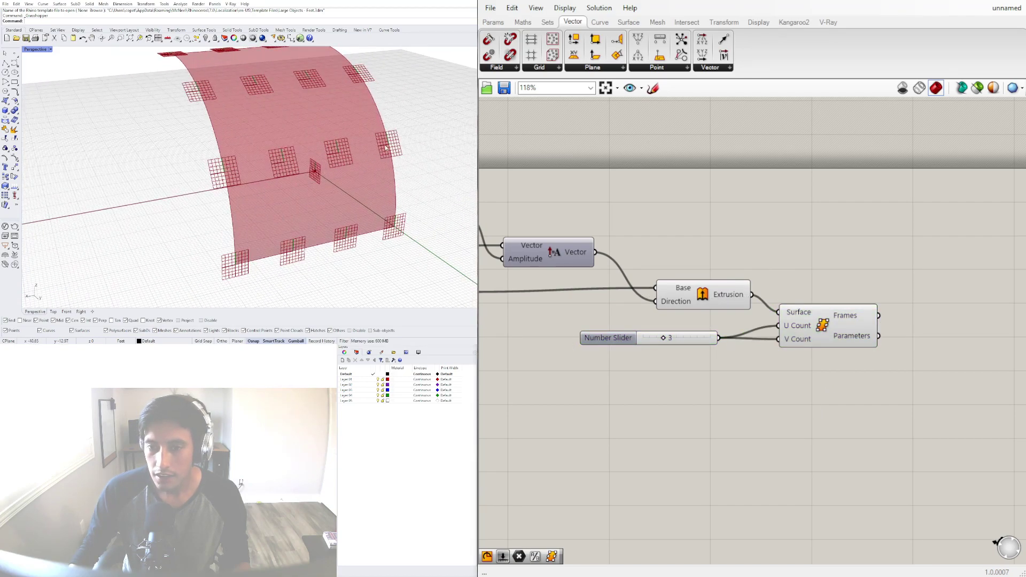
Add a List Item component beyond Surface Frames and connect the Frames output to its List input.
left_click(801, 345)
right_click_drag(841, 360, 771, 340)
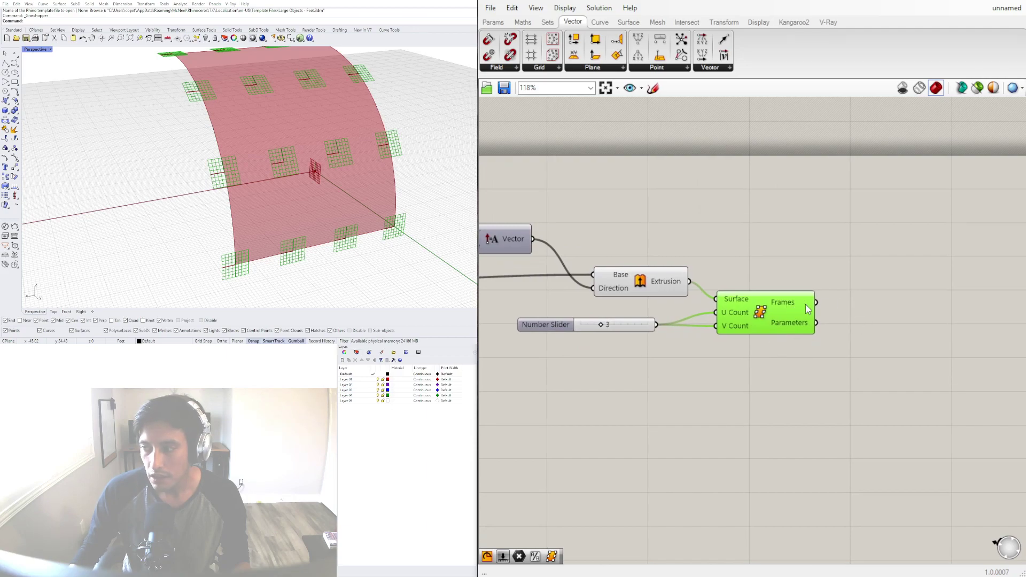
double_click(883, 338)
type("LIST")
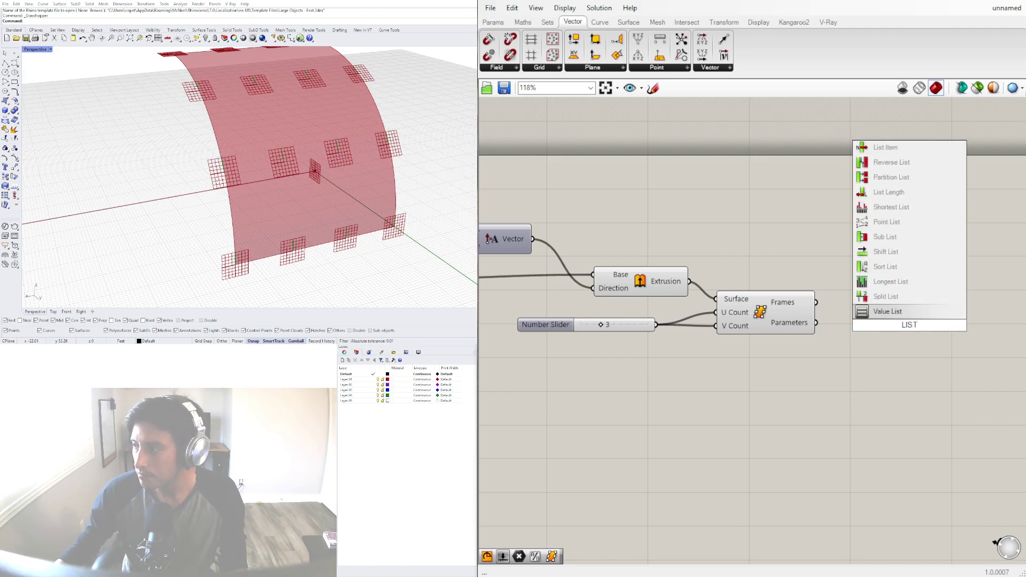
left_click(907, 145)
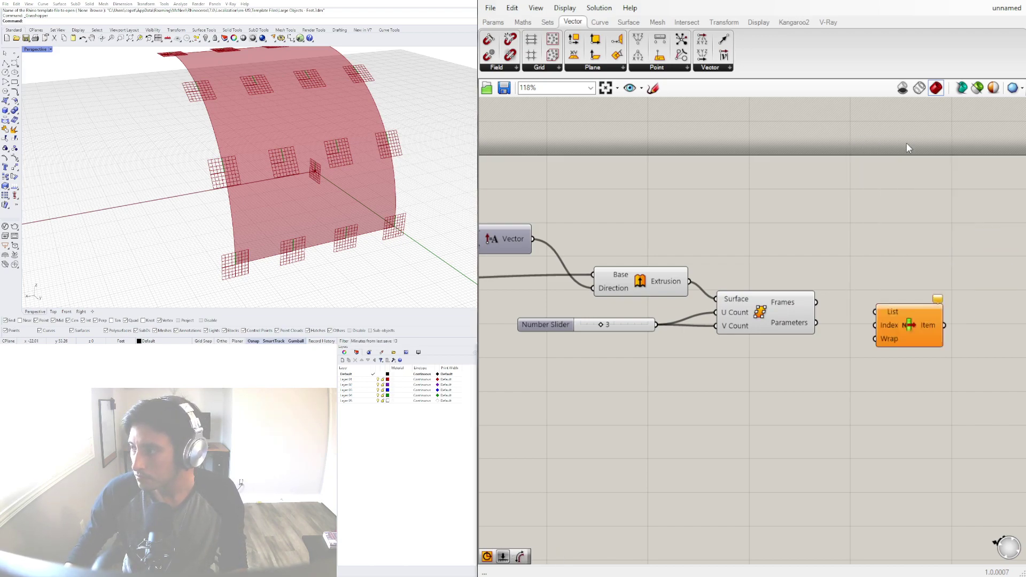
left_click_drag(816, 303, 907, 362)
left_click(913, 427)
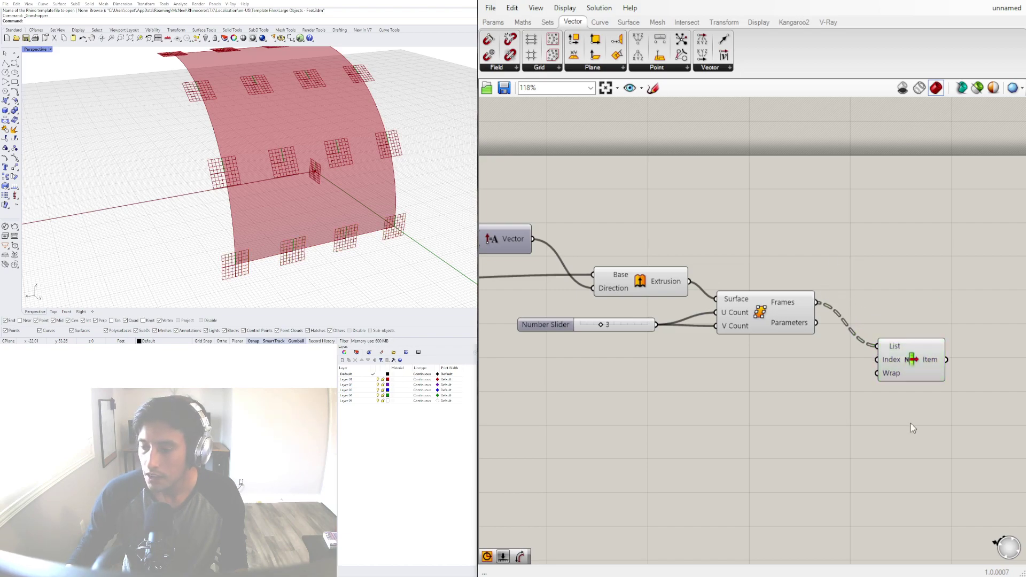
Flatten the List input of the List Item component and check which frame it picks on the vault.
left_click(897, 364)
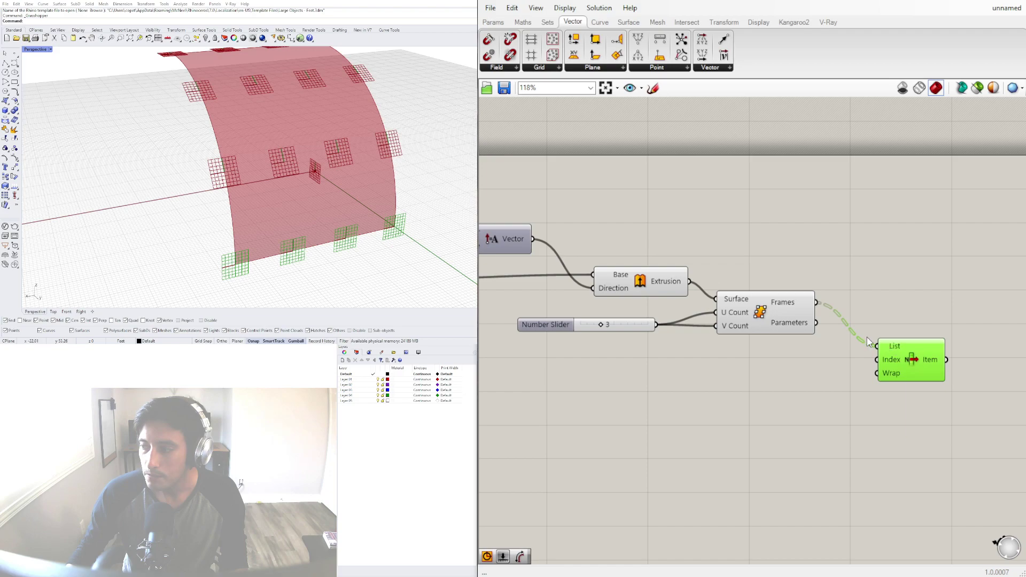
right_click(893, 350)
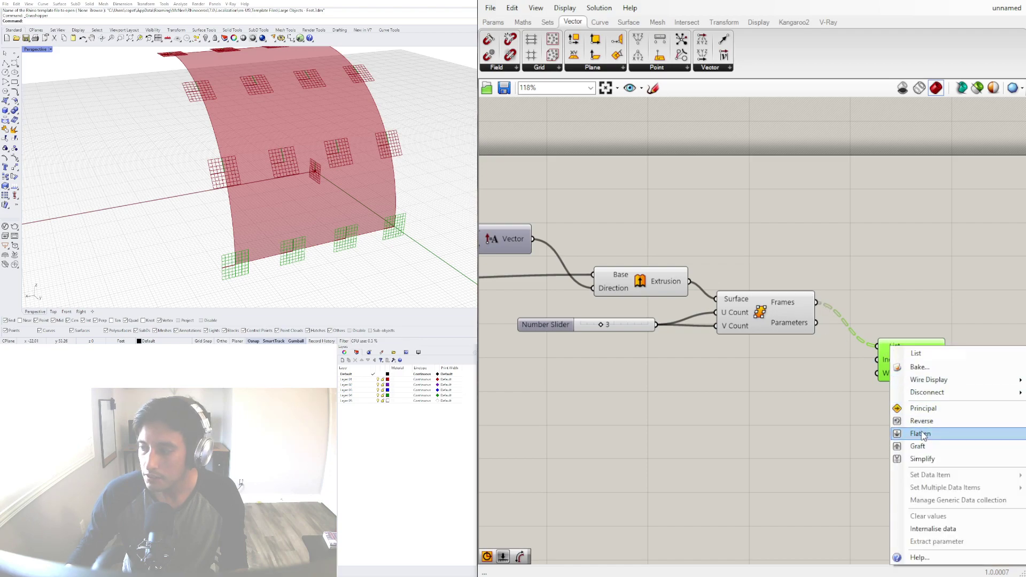
left_click(924, 433)
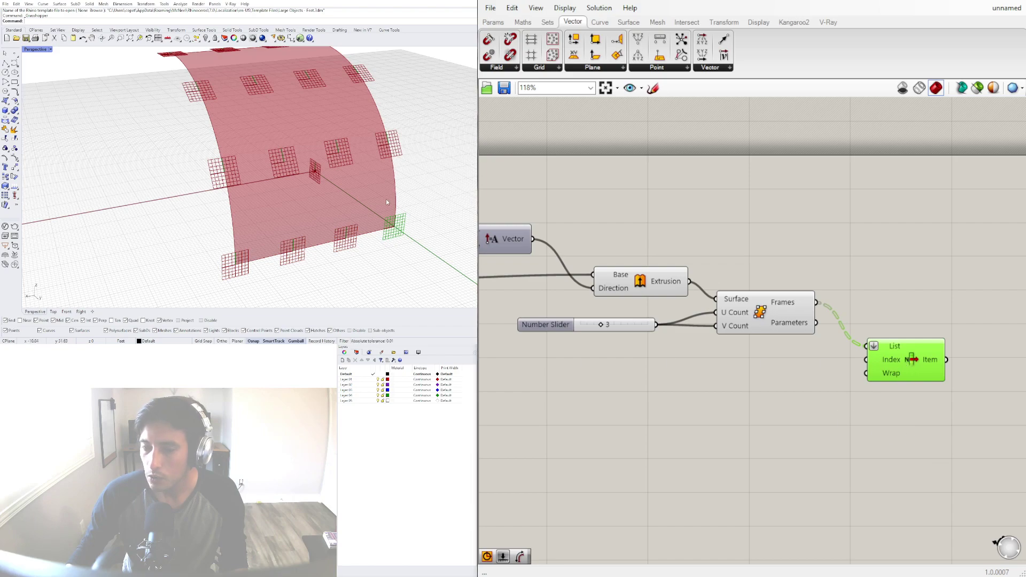
scroll(374, 192, "down", 15)
scroll(374, 193, "up", 12)
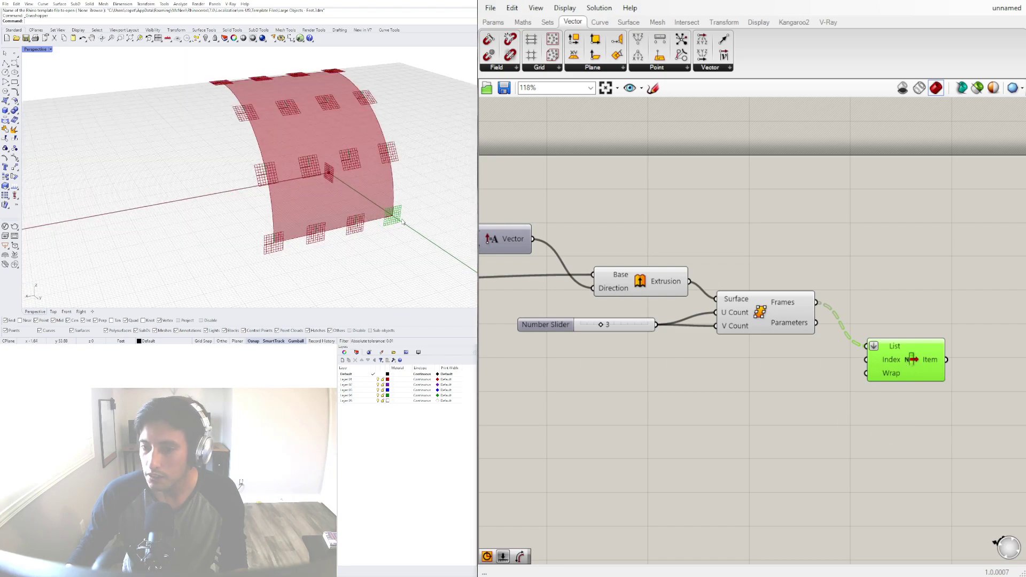
Add a Point parameter beside the List Item component and connect the Item output to it.
right_click_drag(924, 382, 834, 379)
left_click_drag(820, 362, 827, 358)
scroll(845, 360, "up", 3)
double_click(920, 356)
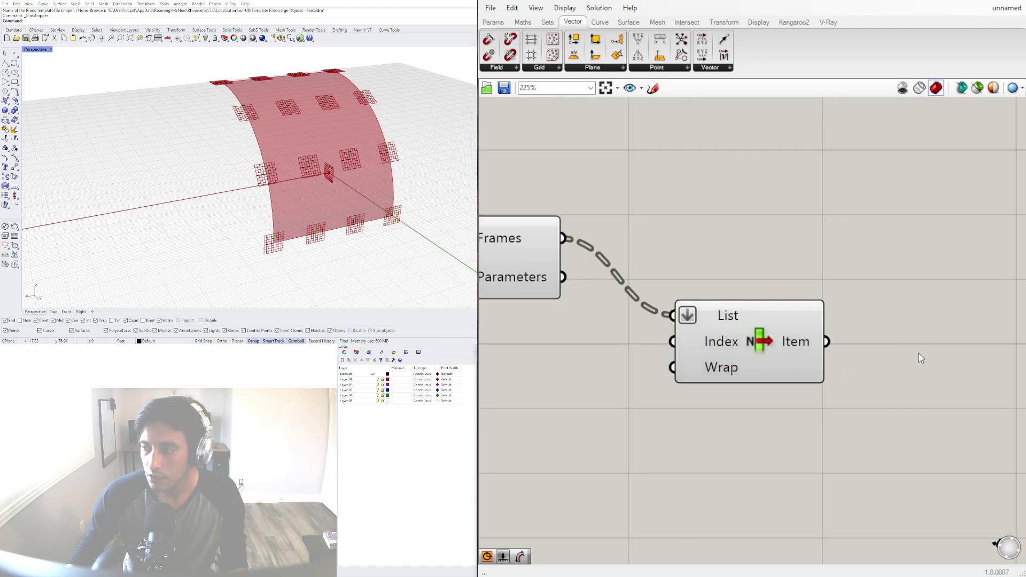
type("POINT")
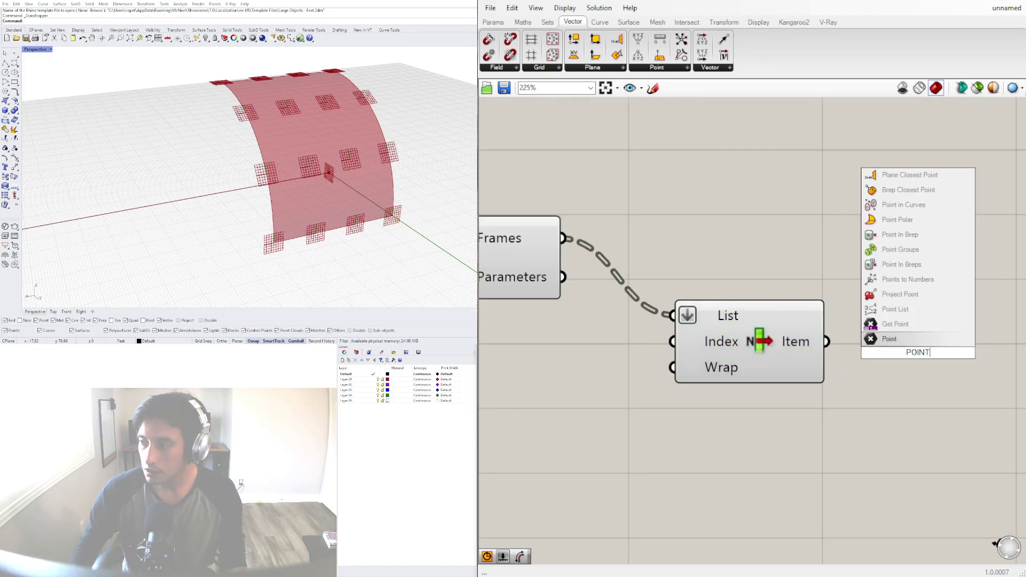
left_click(904, 341)
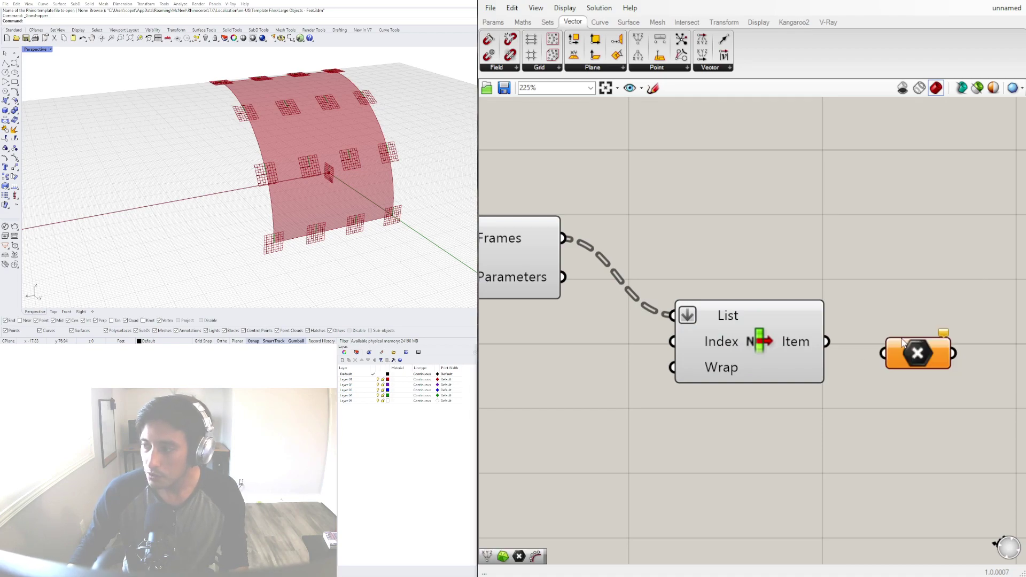
left_click_drag(831, 346, 871, 342)
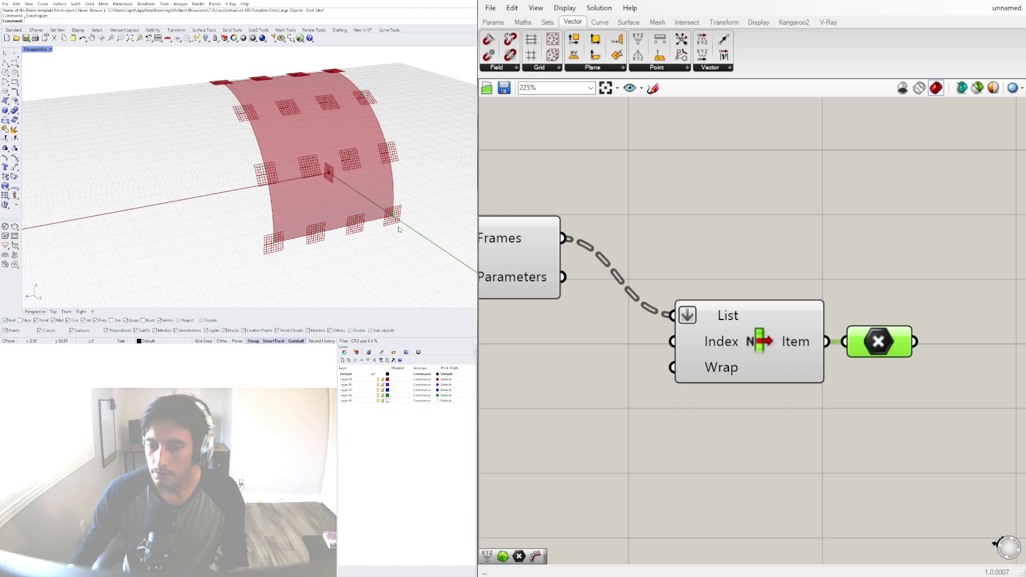
Move the Point parameter farther from the List Item component to make room, and check which frame List Item picks on the vault.
scroll(385, 170, "up", 5)
scroll(385, 169, "up", 2)
scroll(357, 240, "down", 6)
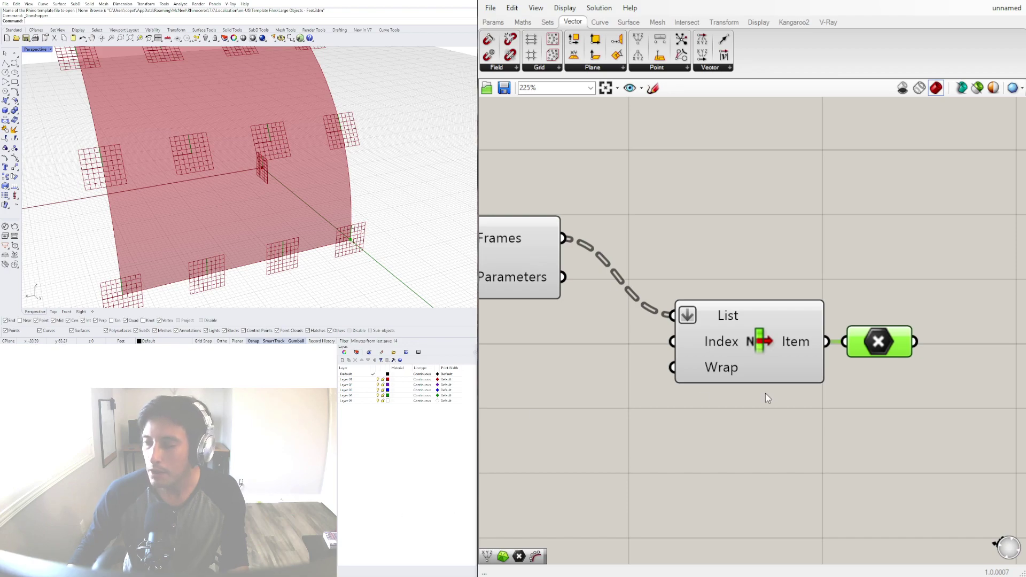
right_click_drag(852, 383, 760, 392)
left_click_drag(781, 355, 894, 365)
scroll(890, 366, "down", 3)
left_click(765, 373)
right_click_drag(787, 430, 637, 295)
left_click_drag(728, 231, 762, 257)
left_click(572, 224)
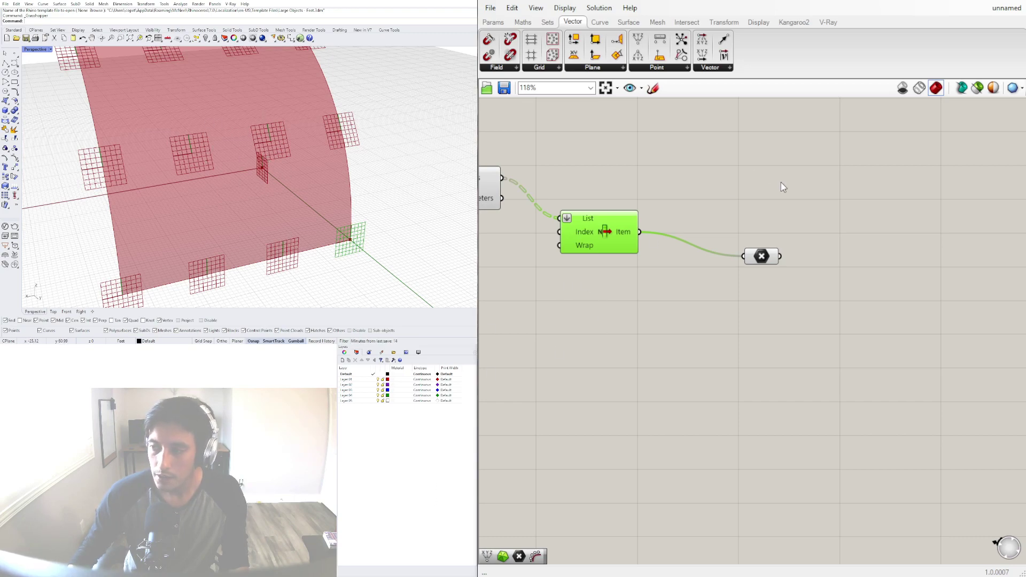
left_click(640, 179)
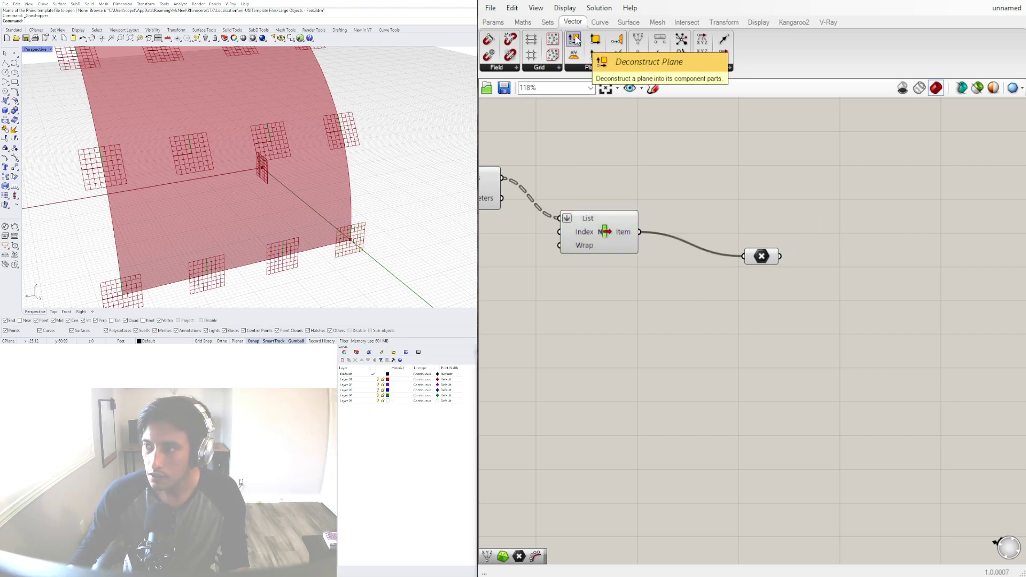
Add a Deconstruct Plane component above the Point parameter and connect the List Item's Item output to its Plane input.
left_click_drag(577, 40, 731, 176)
left_click_drag(641, 232, 751, 147)
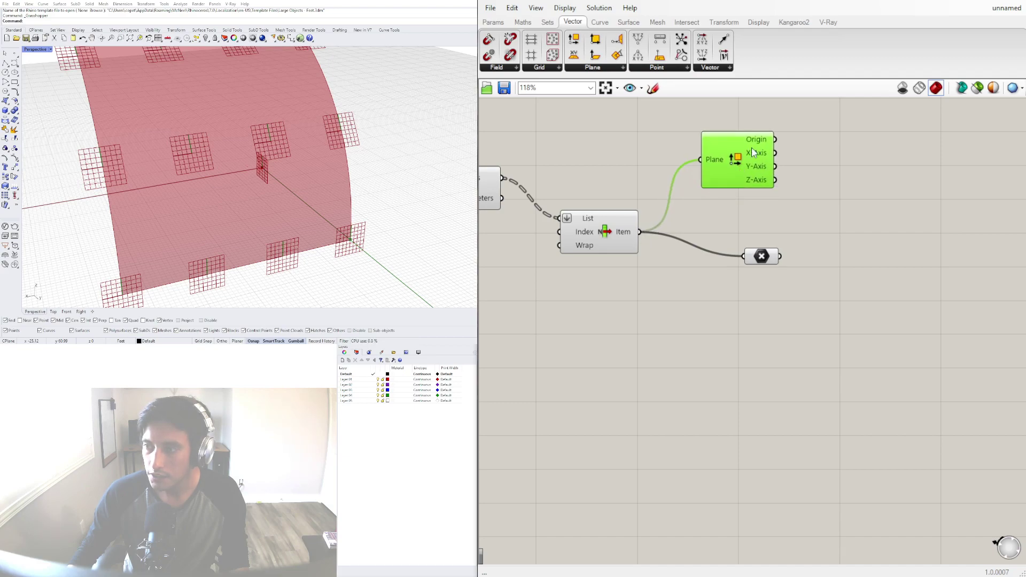
left_click_drag(715, 180, 768, 192)
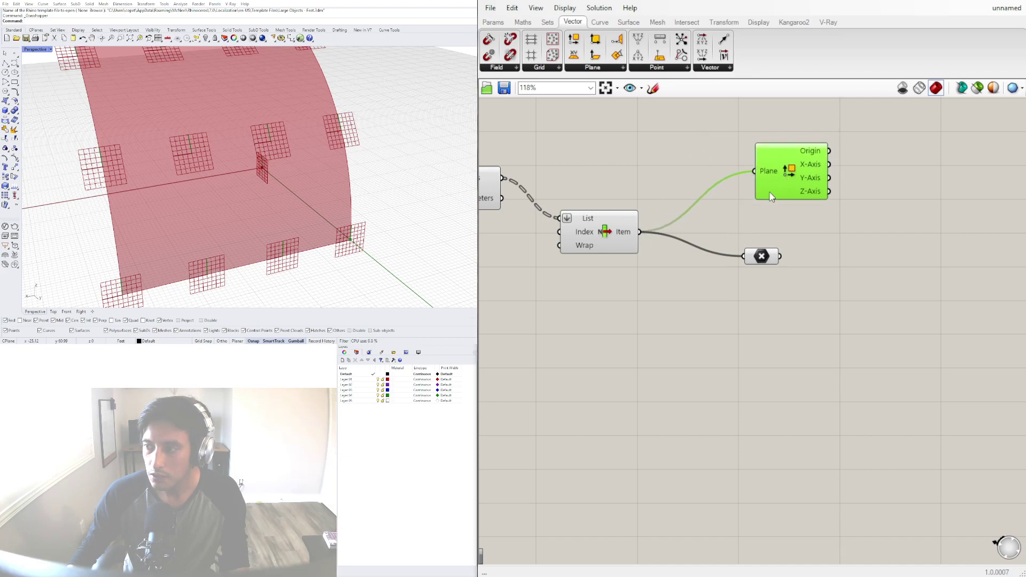
left_click(607, 235)
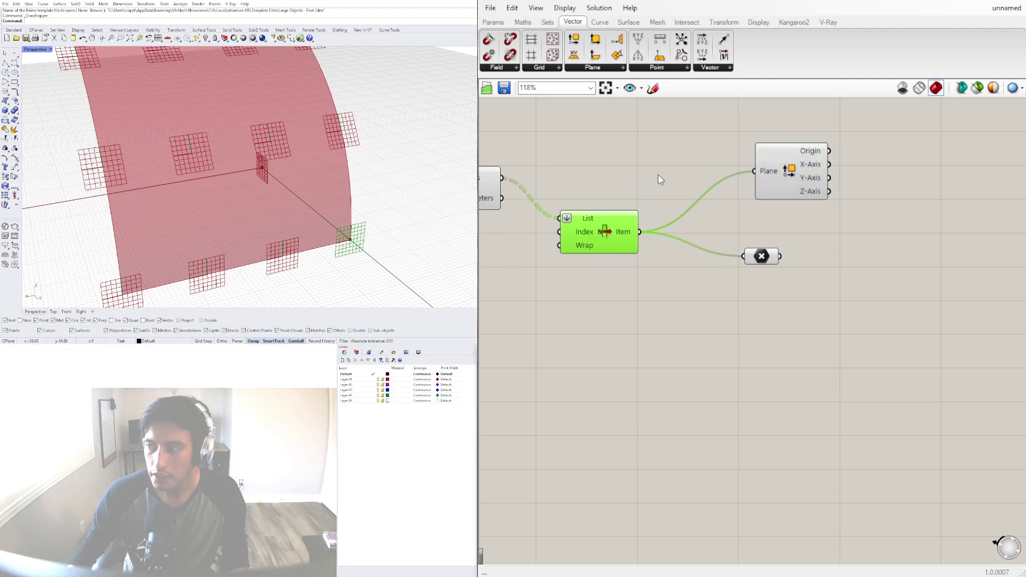
left_click(808, 170)
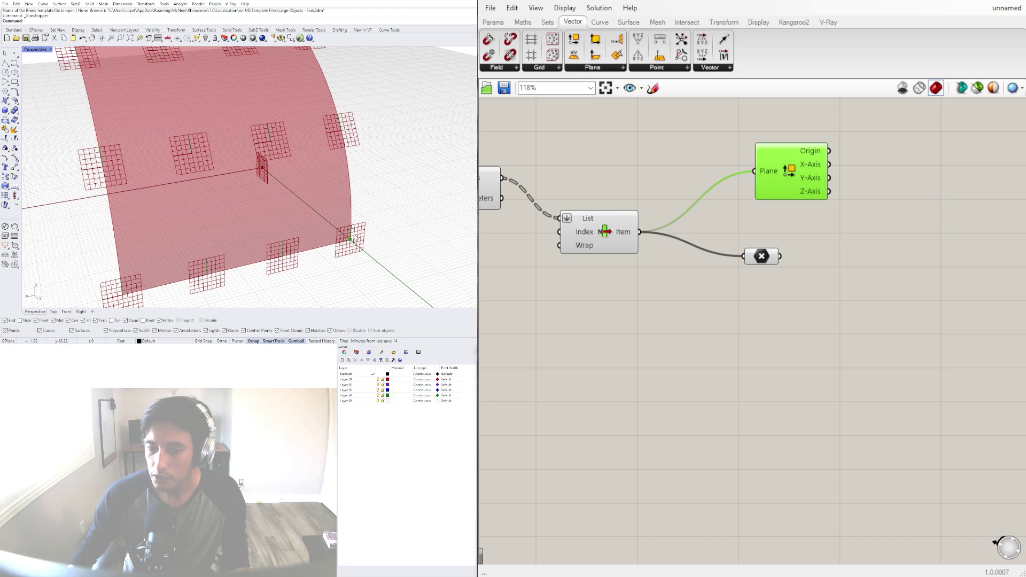
Add a Move component beyond Deconstruct Plane and space the two components apart.
double_click(905, 200)
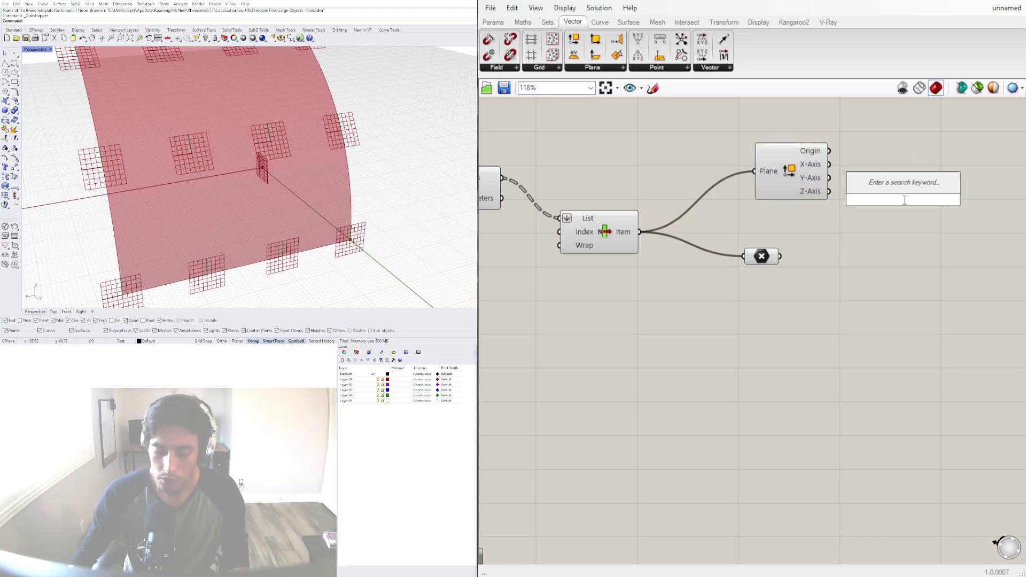
type("mo")
left_click(873, 157)
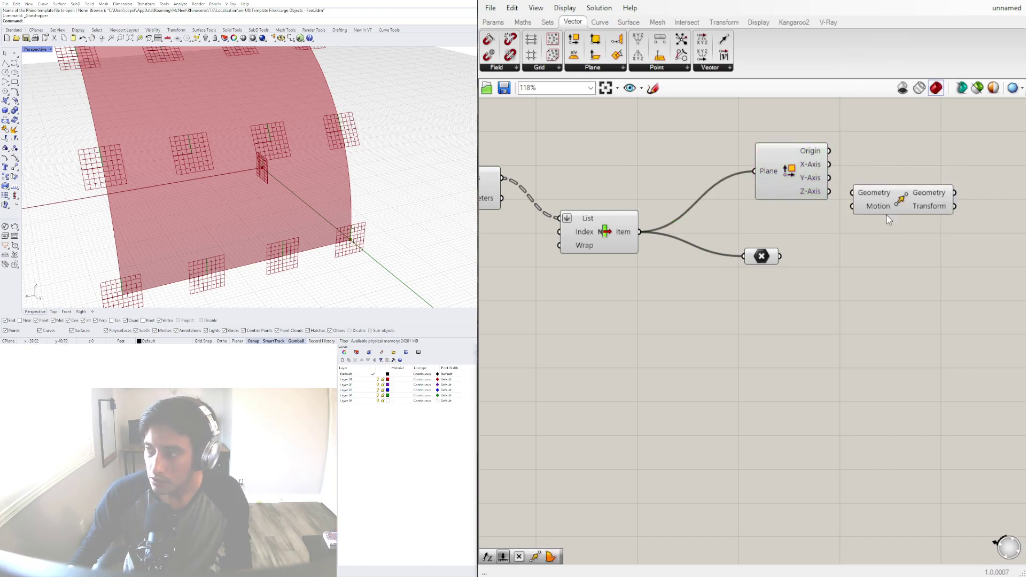
right_click_drag(889, 220, 881, 248)
left_click_drag(784, 216, 710, 221)
left_click_drag(877, 233, 955, 224)
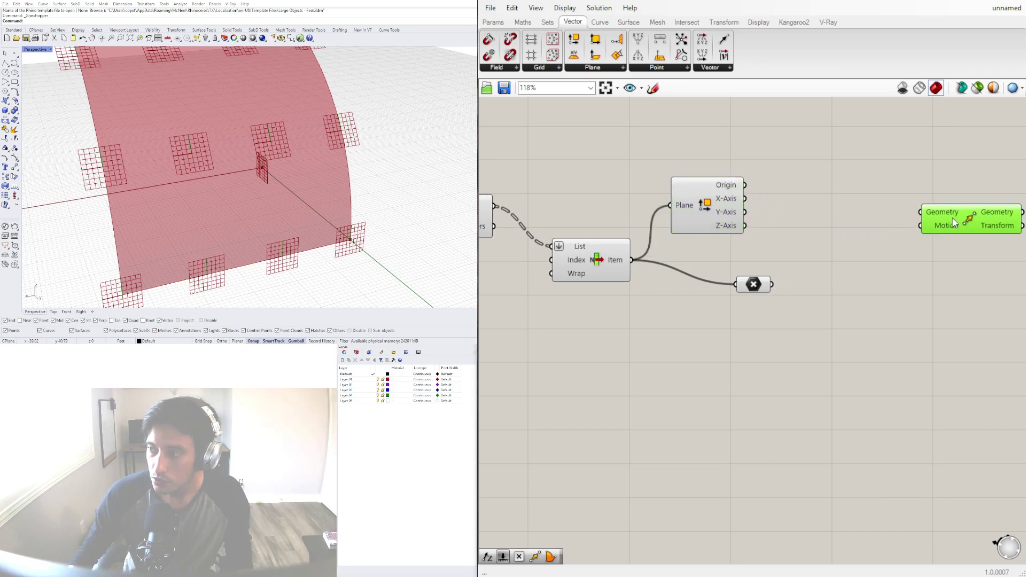
Add an Amplitude component between Deconstruct Plane and Move, and connect the X-Axis output to its Vector input.
double_click(783, 216)
type("AMPL")
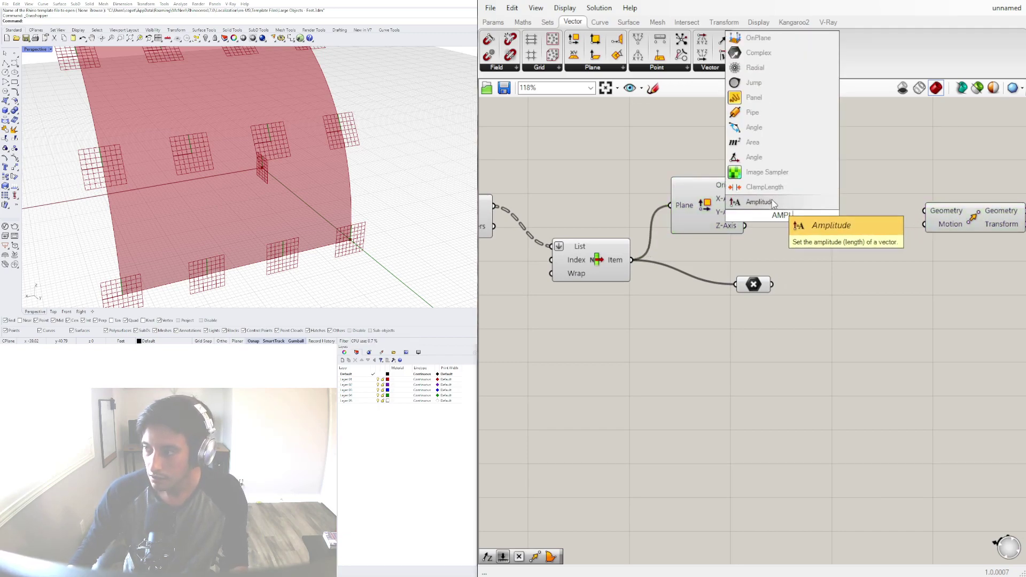
left_click(765, 202)
left_click_drag(776, 220, 845, 220)
left_click_drag(956, 223, 989, 222)
left_click_drag(812, 214, 822, 213)
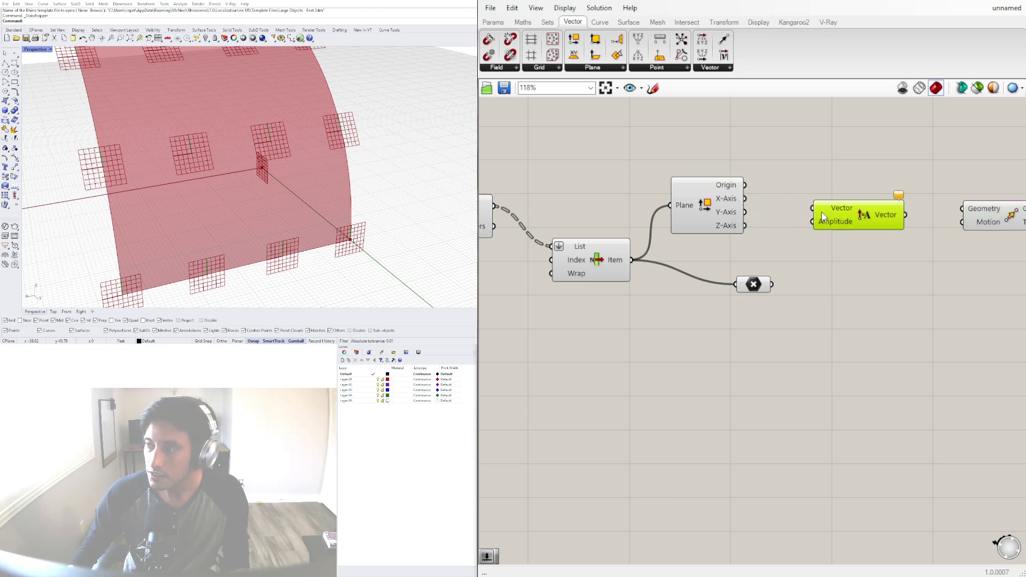
left_click_drag(747, 201, 813, 208)
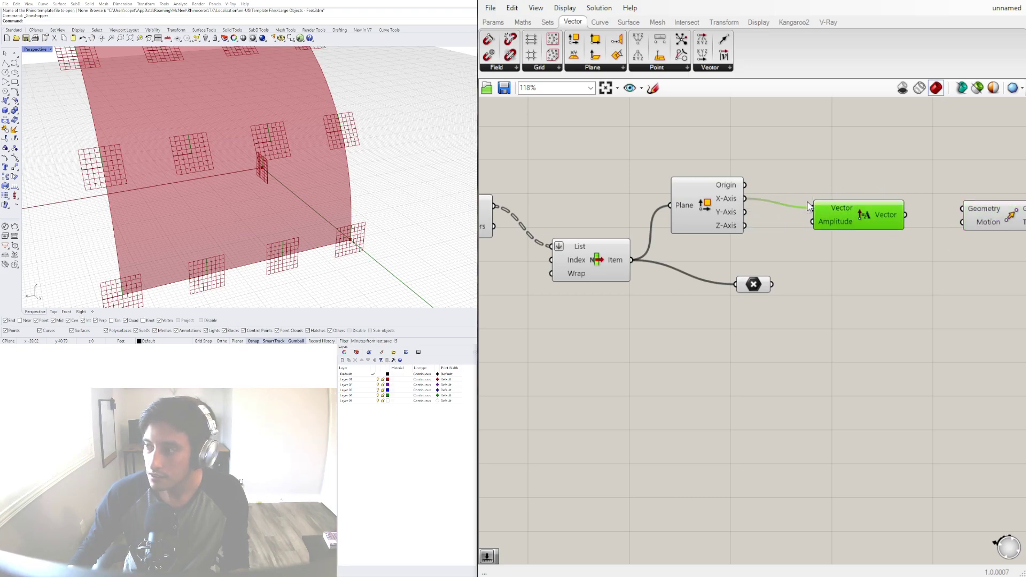
Connect the Amplitude's Vector output to Move's Motion input and the Point parameter to Move's Geometry input.
right_click_drag(869, 223, 697, 223)
left_click_drag(735, 209, 782, 221)
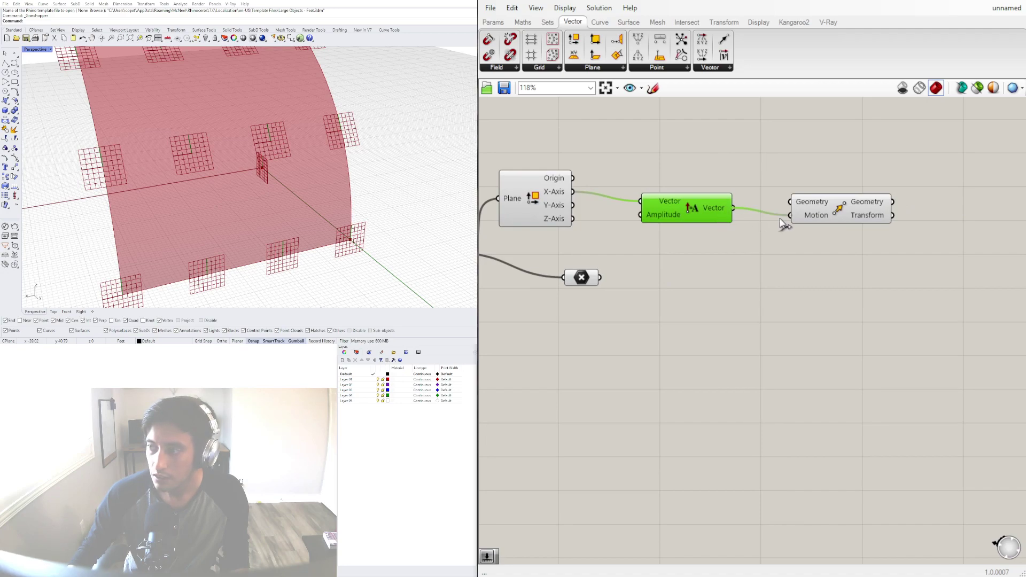
left_click_drag(844, 214, 855, 254)
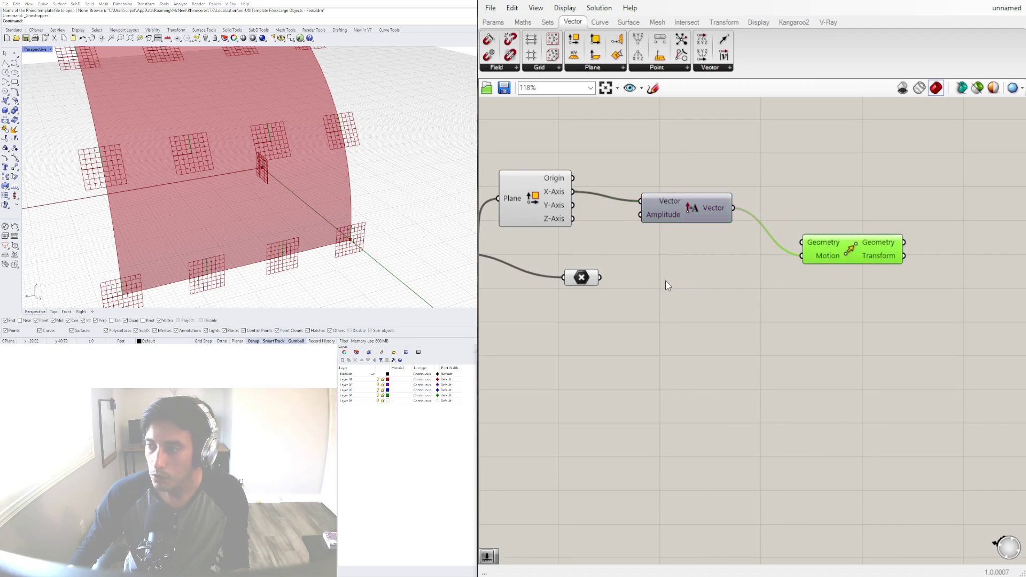
left_click_drag(601, 277, 813, 248)
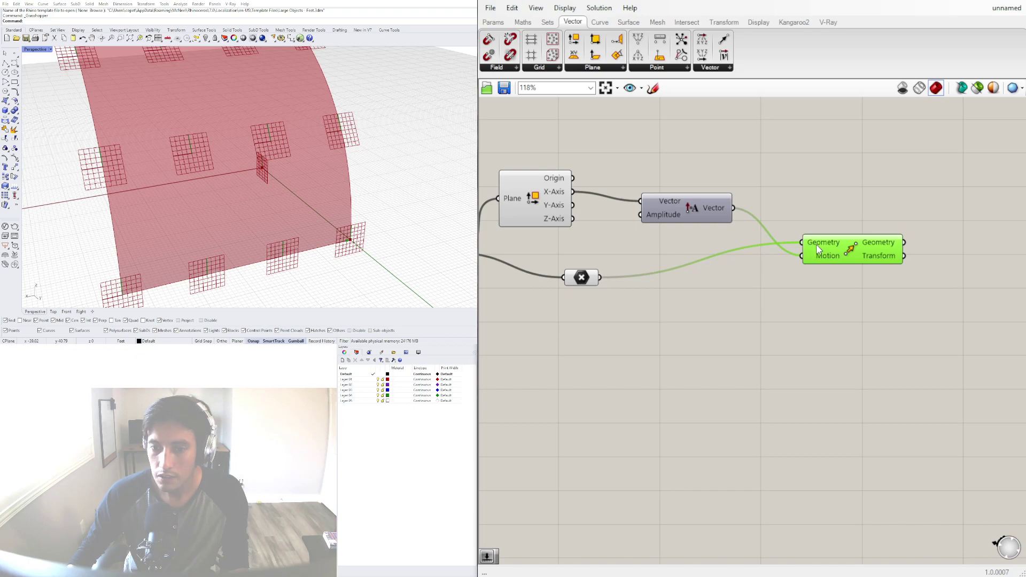
Add a number slider with value 1.5 above Deconstruct Plane and connect it to the Amplitude input of the Amplitude component.
left_click(658, 222)
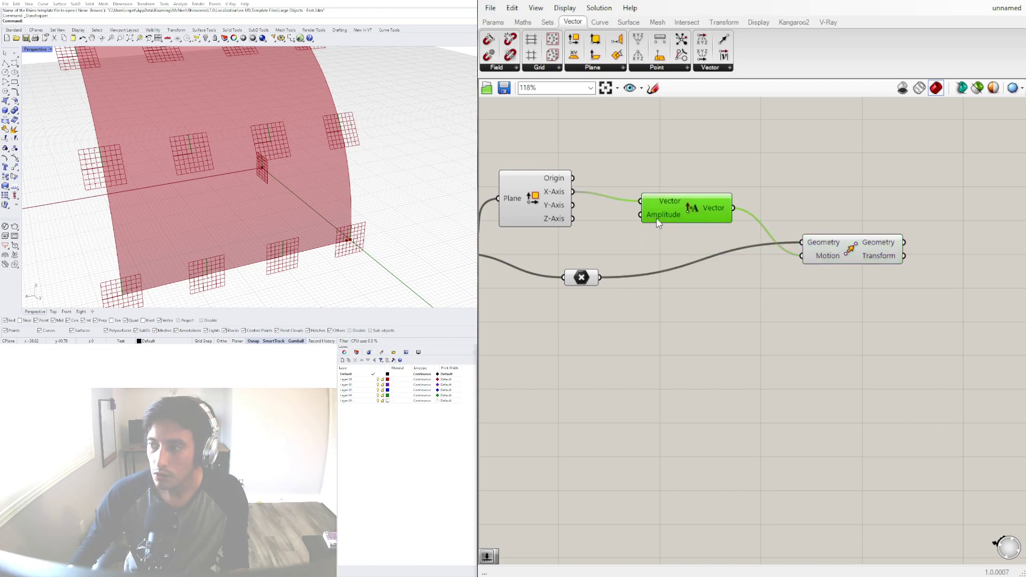
right_click_drag(572, 164, 713, 183)
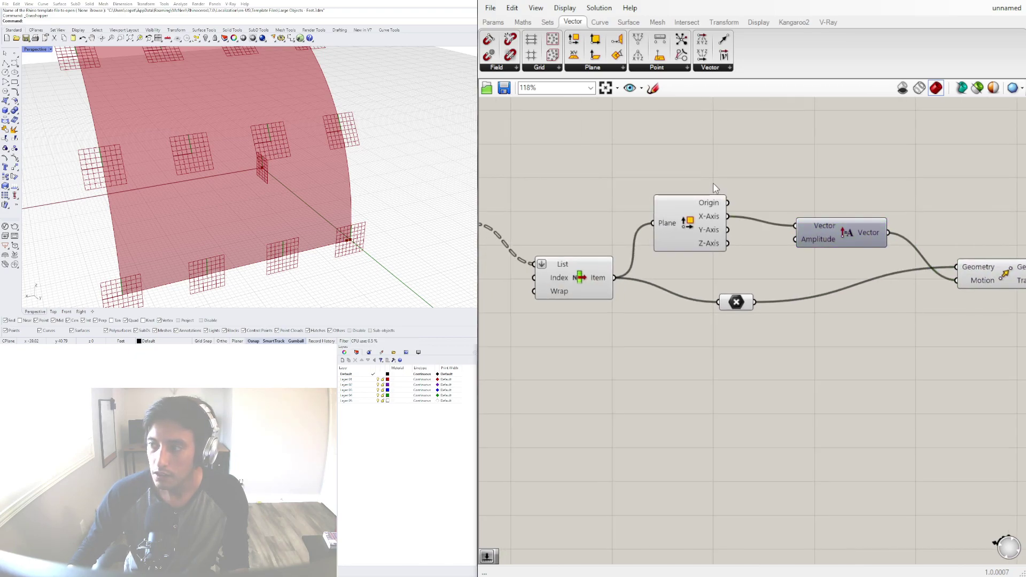
double_click(713, 183)
type("1.5")
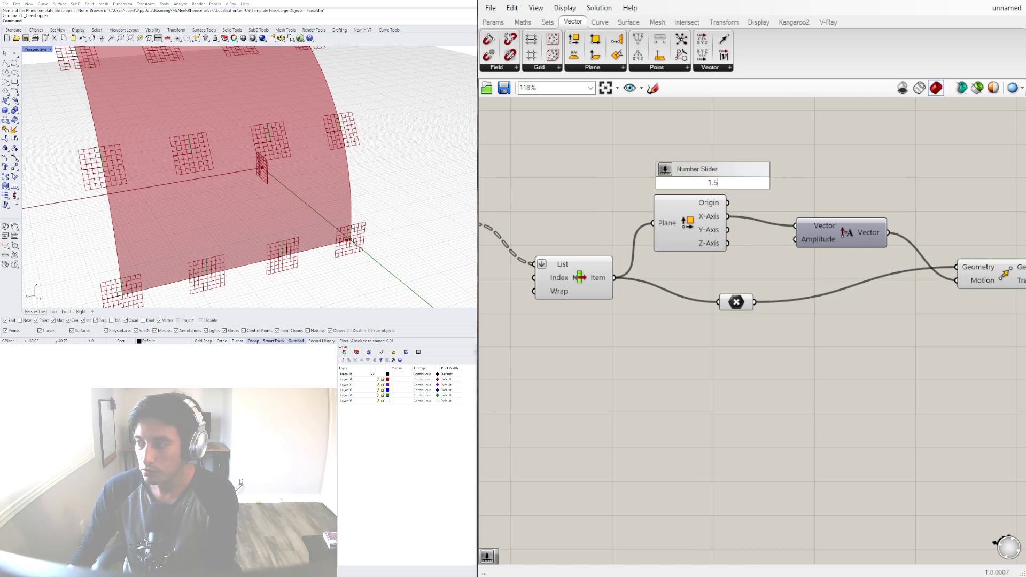
key("Return")
left_click_drag(654, 184, 608, 178)
left_click_drag(736, 178, 838, 228)
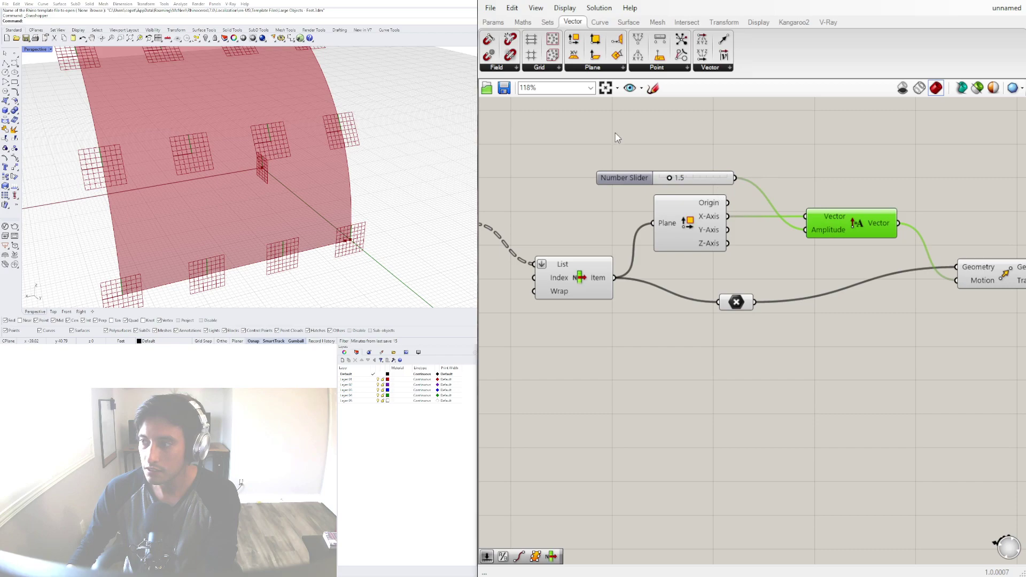
Set the amplitude slider to 3.2 and check the moved point against the picked frame on the vault.
left_click_drag(670, 178, 681, 180)
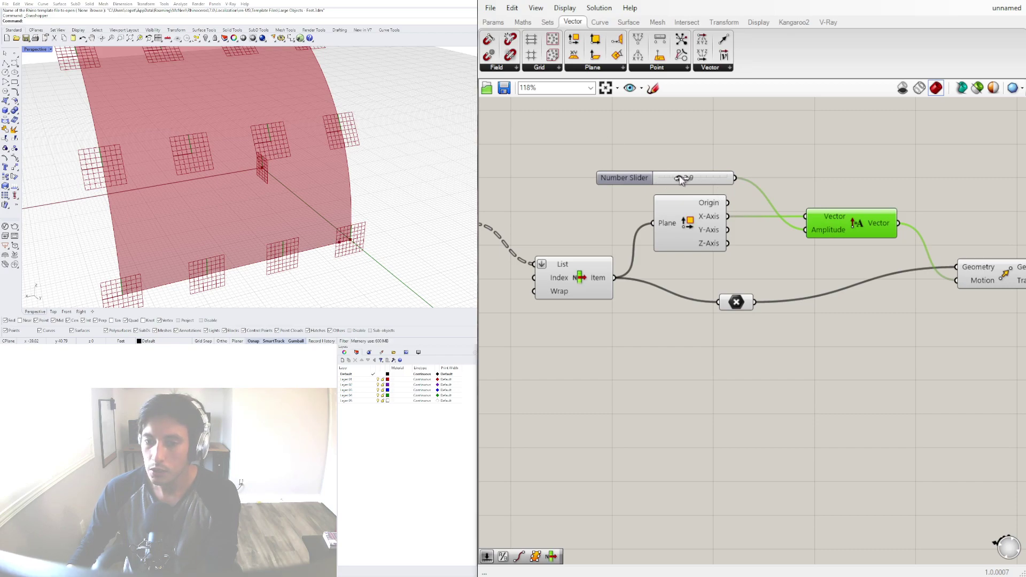
right_click_drag(996, 331, 941, 325)
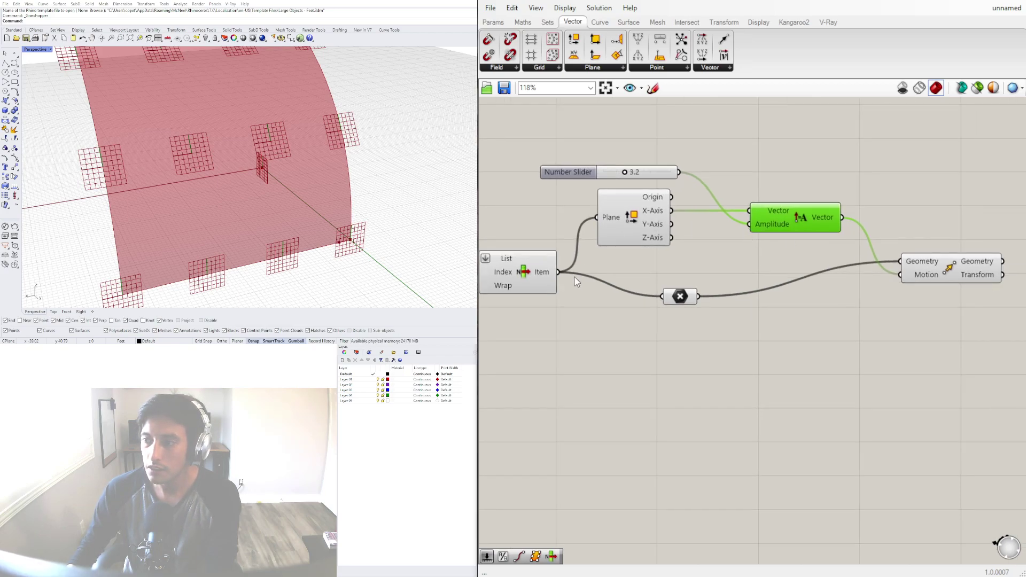
left_click(524, 275)
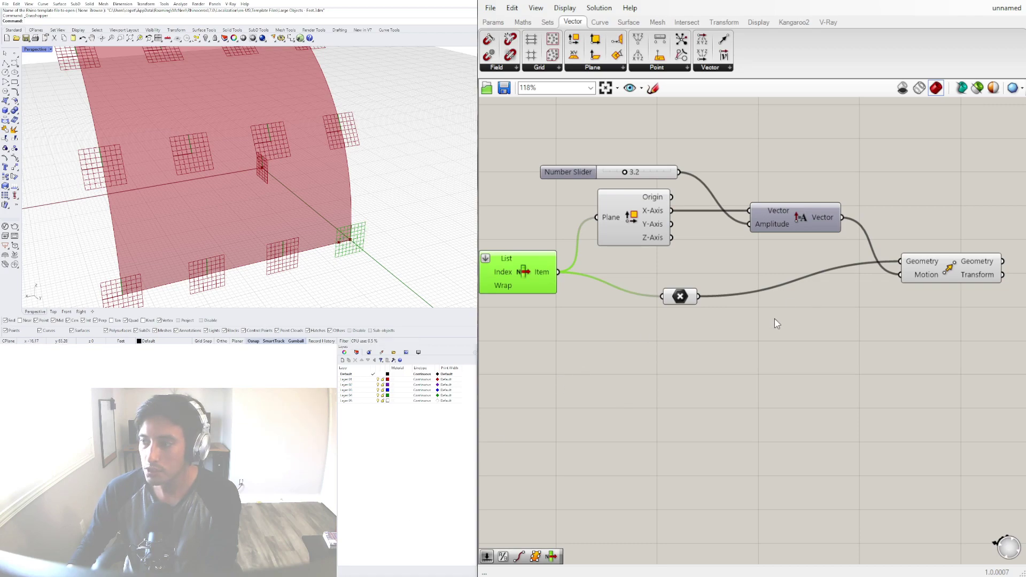
left_click(838, 326)
Shift the Move component farther from Amplitude and add a Negative component between the two.
right_click_drag(922, 289, 884, 282)
left_click_drag(886, 270, 957, 294)
left_click(850, 350)
double_click(852, 354)
type("NEG")
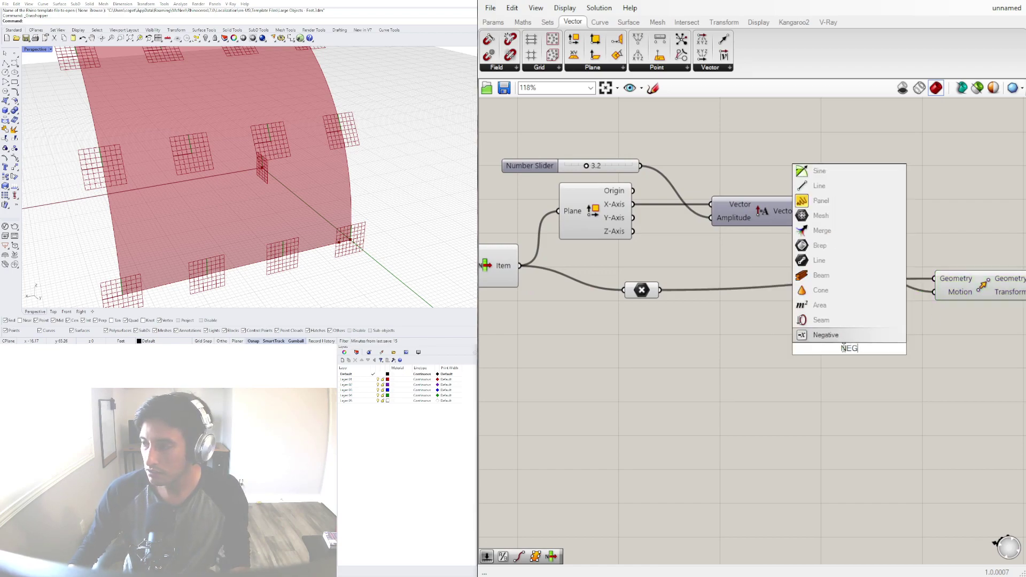
left_click(825, 335)
left_click_drag(855, 342, 844, 249)
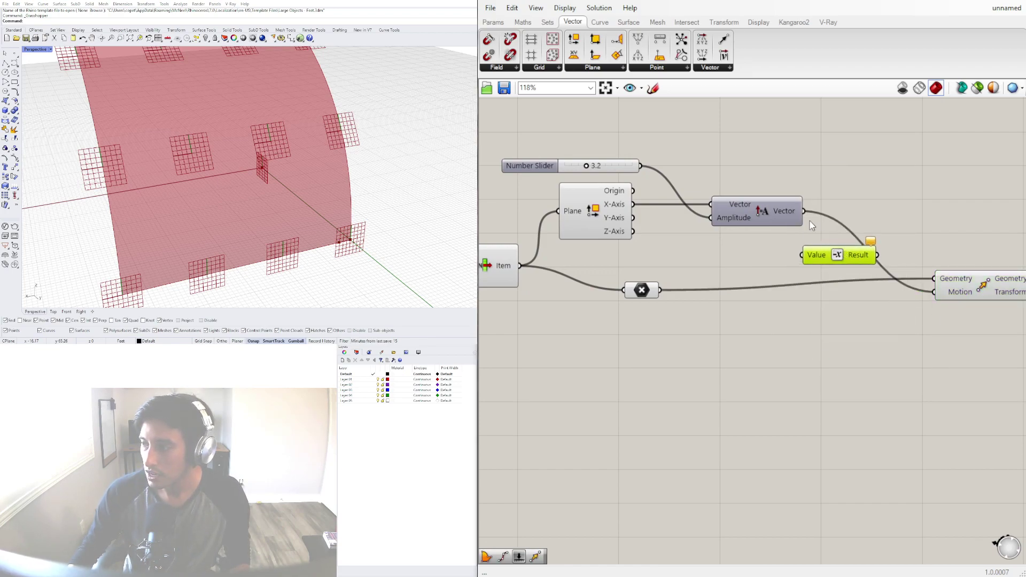
Connect the Amplitude's Vector output to Negative and add its Result to Move's Motion input alongside the existing vector.
left_click_drag(805, 212, 930, 298)
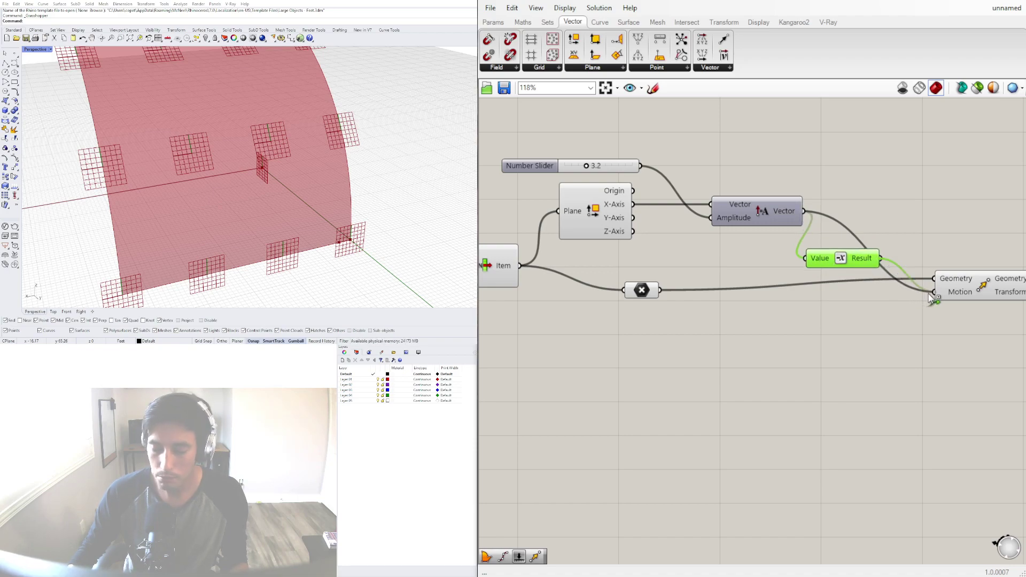
left_click_drag(926, 294, 927, 294)
left_click_drag(832, 263, 844, 307)
Set the amplitude slider to 4.3 and reposition the Negative component below the wires leading to Move.
mouse_move(590, 168)
left_mouse_down()
mouse_move(583, 174)
mouse_move(593, 170)
left_mouse_up()
right_click_drag(944, 230, 760, 213)
scroll(762, 215, "down", 1)
right_click_drag(713, 290, 733, 300)
scroll(727, 299, "down", 1)
left_click_drag(806, 319, 751, 296)
left_click(828, 268)
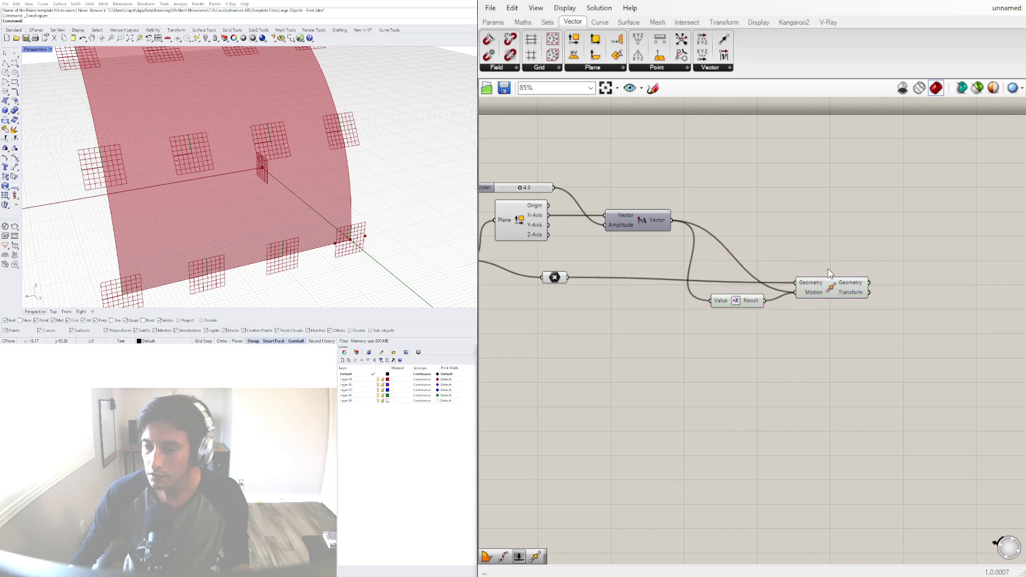
scroll(829, 270, "up", 2)
mouse_move(680, 310)
left_mouse_down()
mouse_move(680, 252)
mouse_move(668, 318)
left_mouse_up()
scroll(785, 306, "down", 1)
scroll(785, 306, "down", 1)
left_click(948, 360)
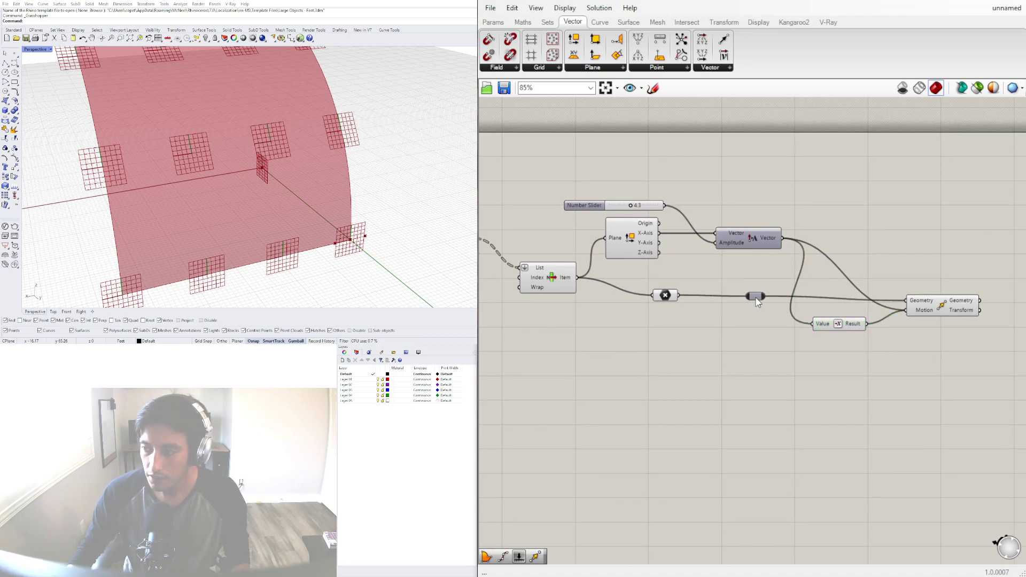
Add a second Amplitude component below the first, fed by the same slider and the Y-Axis output of Deconstruct Plane.
double_click(751, 293)
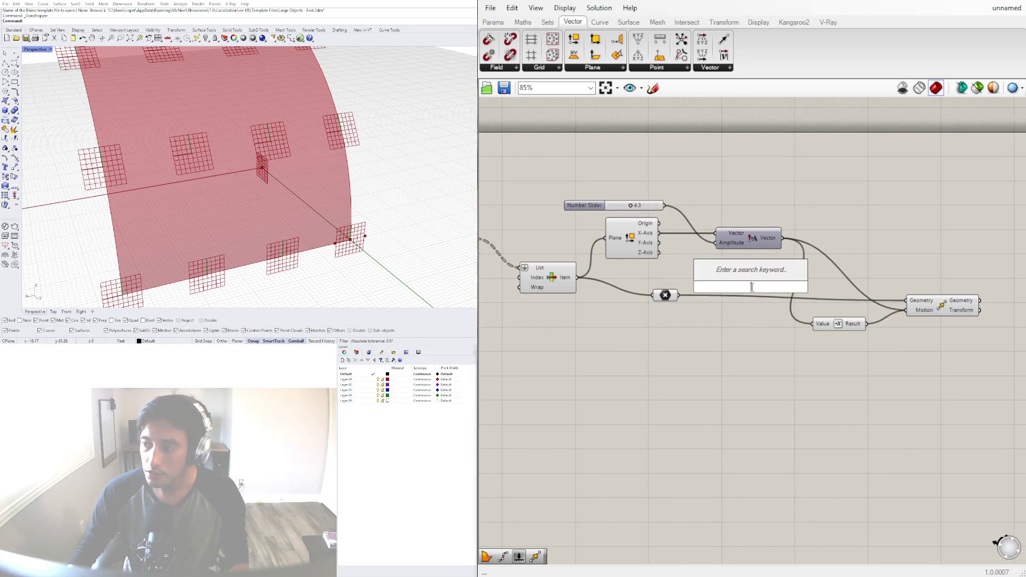
type("AMPL")
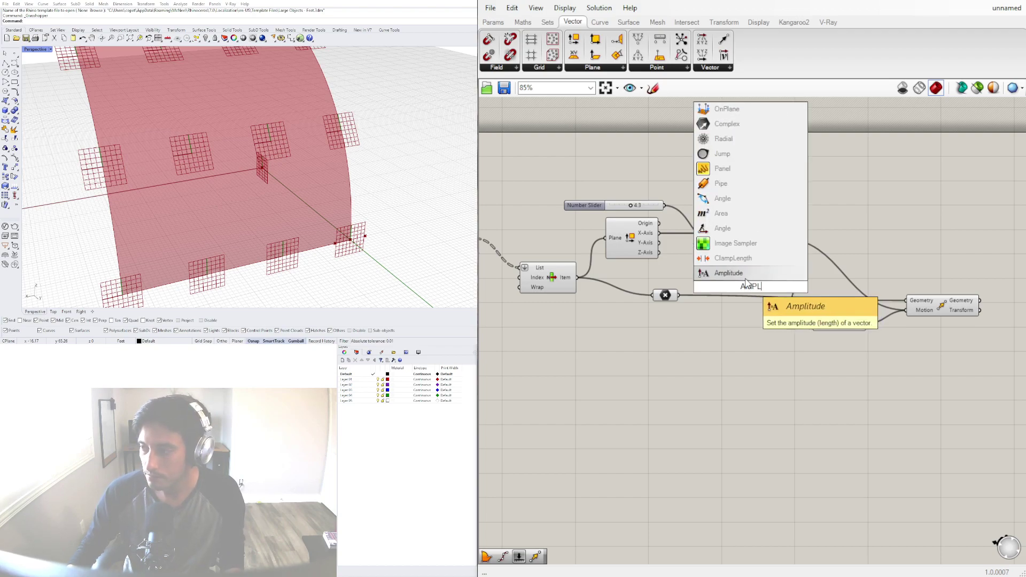
left_click(742, 273)
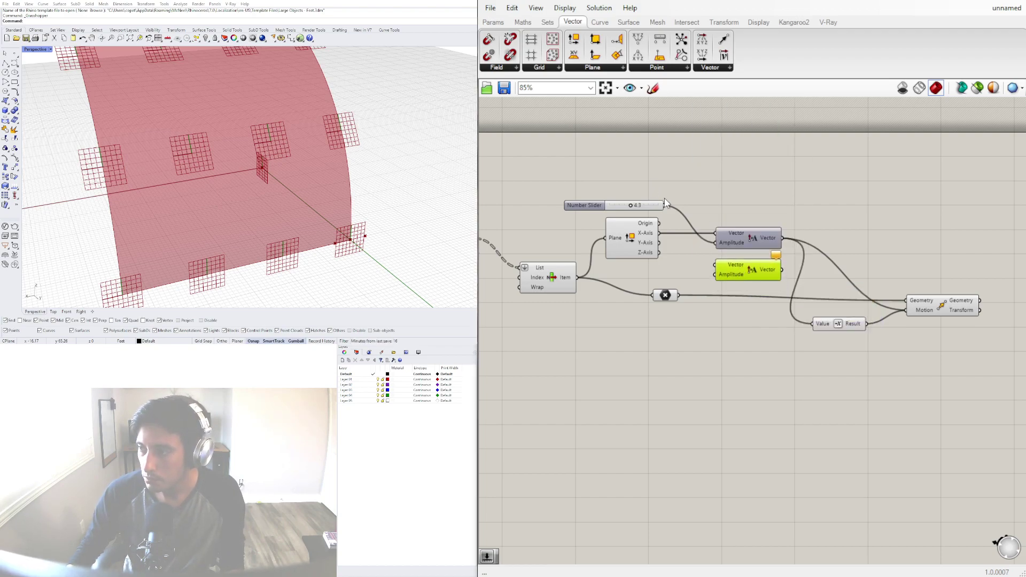
left_click_drag(665, 206, 716, 274)
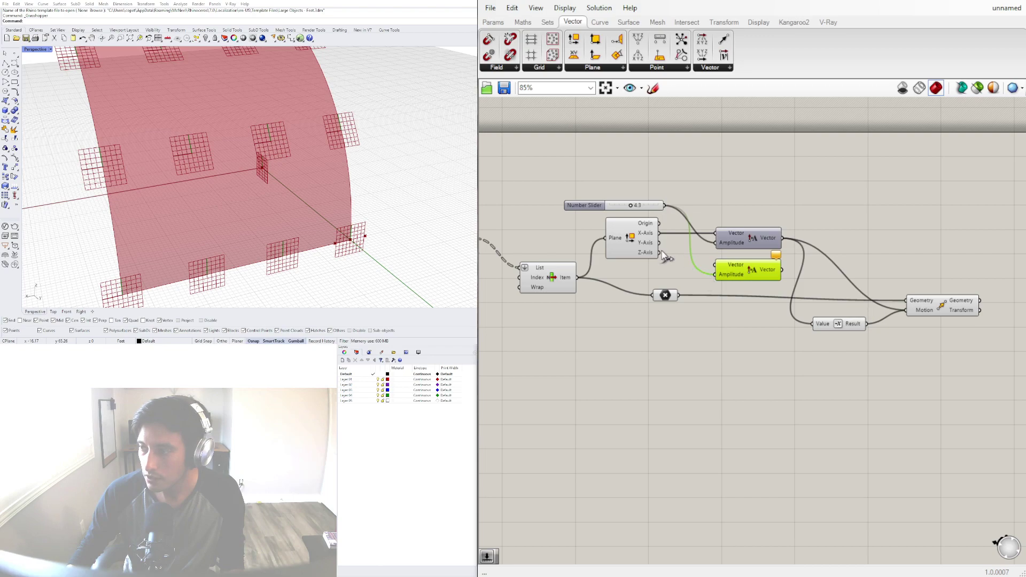
left_click_drag(662, 248, 715, 262)
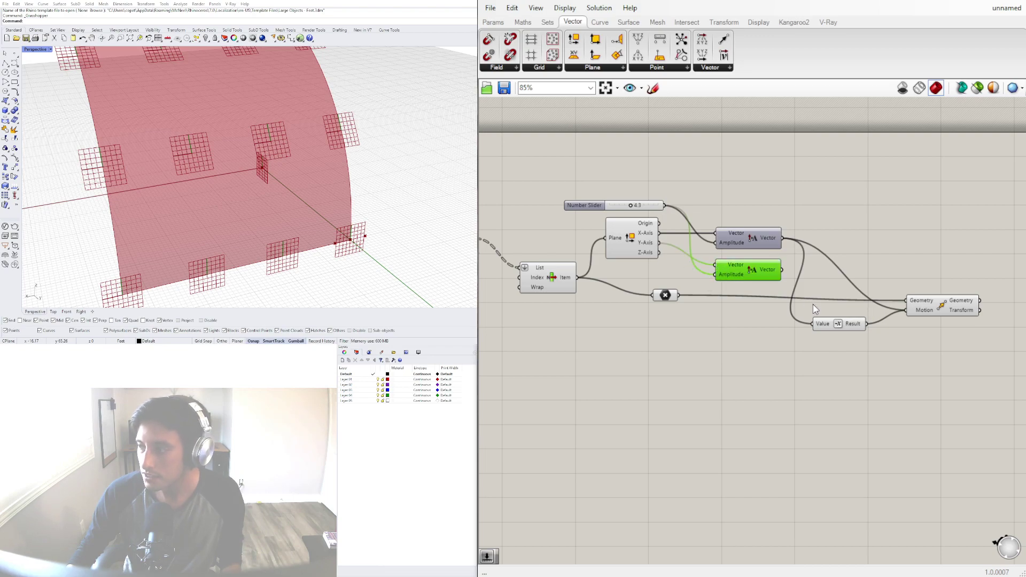
Add the second Amplitude's Vector output to Move's Motion input alongside the existing connections.
right_click_drag(911, 306, 784, 299)
left_click(786, 301)
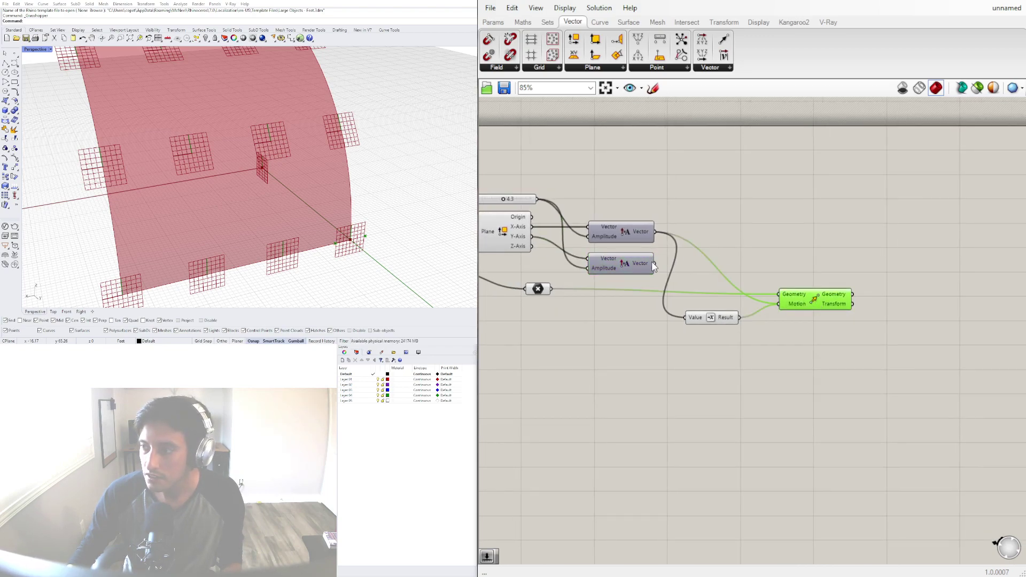
left_click_drag(661, 266, 784, 305, "shift")
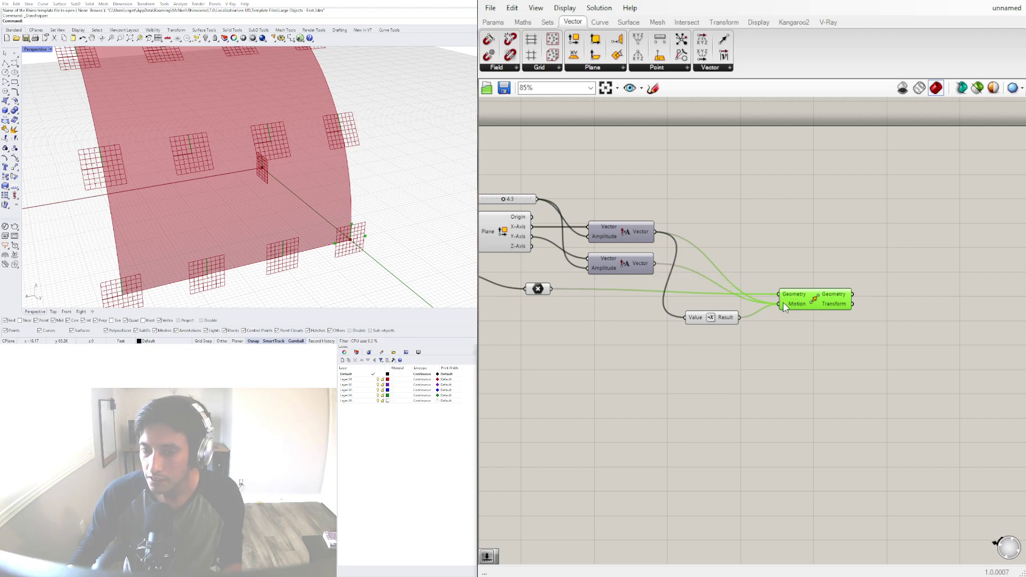
Add a second Negative component fed by the second Amplitude's Vector output and add its Result to Move's Motion input.
left_click_drag(815, 299, 914, 294)
double_click(786, 236)
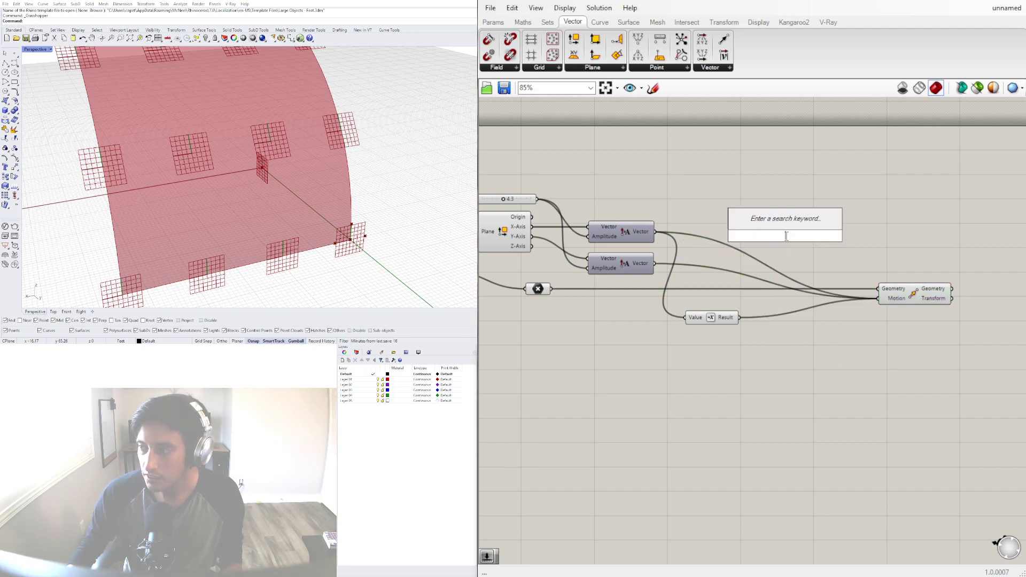
type("neg")
left_click(769, 221)
left_click_drag(656, 264, 879, 313)
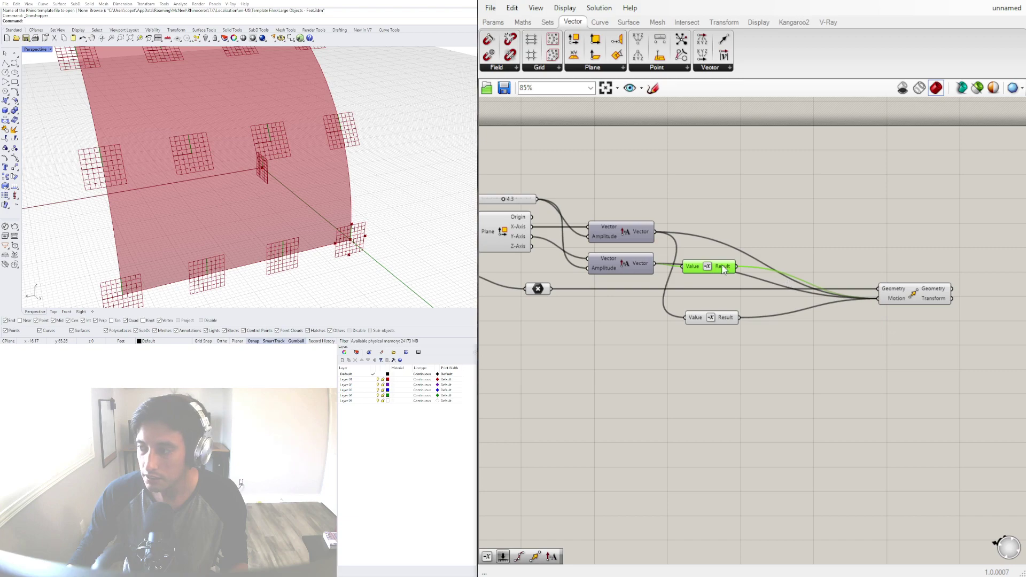
right_click_drag(536, 214, 677, 224)
scroll(677, 225, "up", 3)
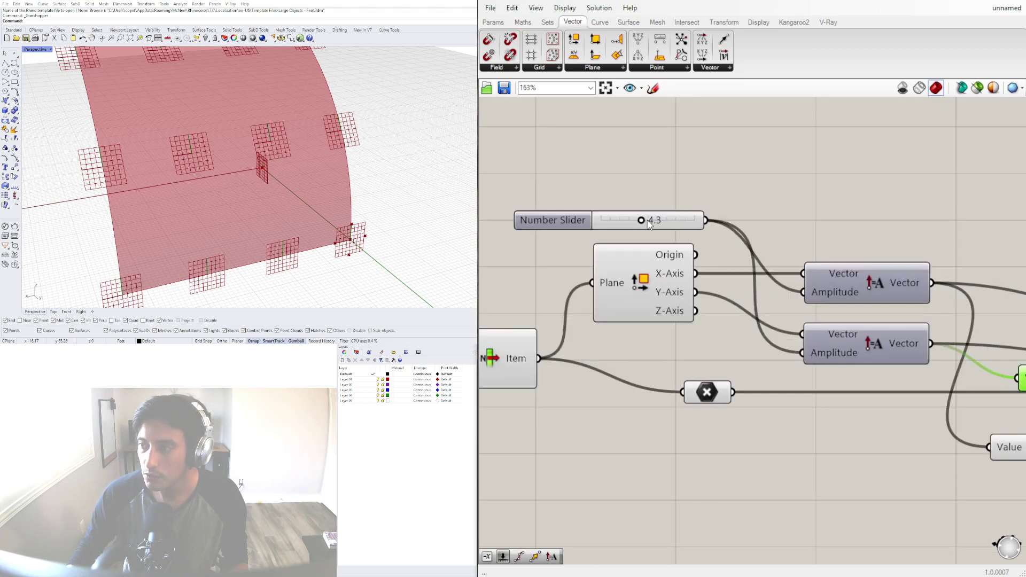
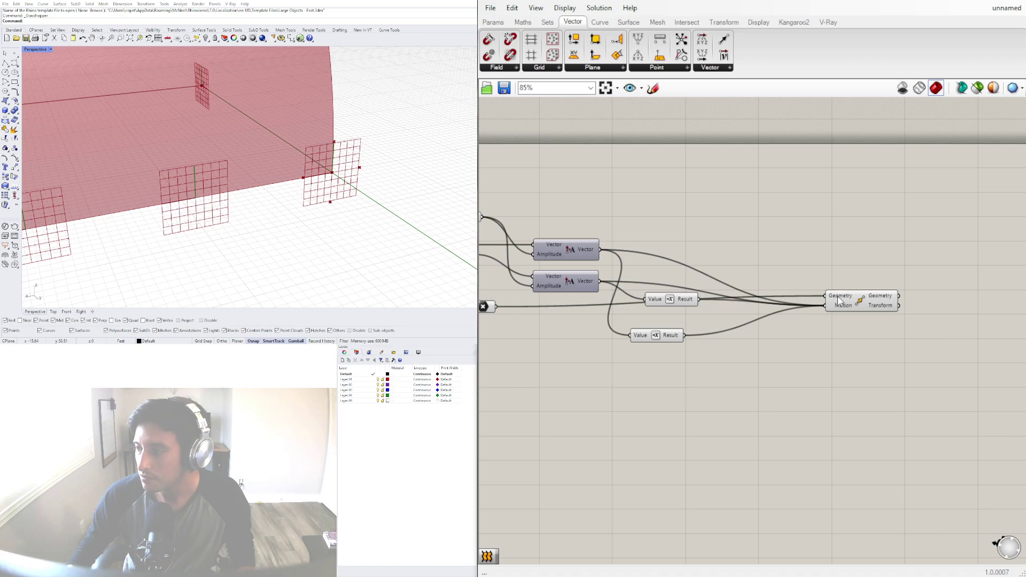
Shift the Move component away from the Negative components and disconnect all sources from its Motion input.
left_click_drag(838, 301, 860, 293)
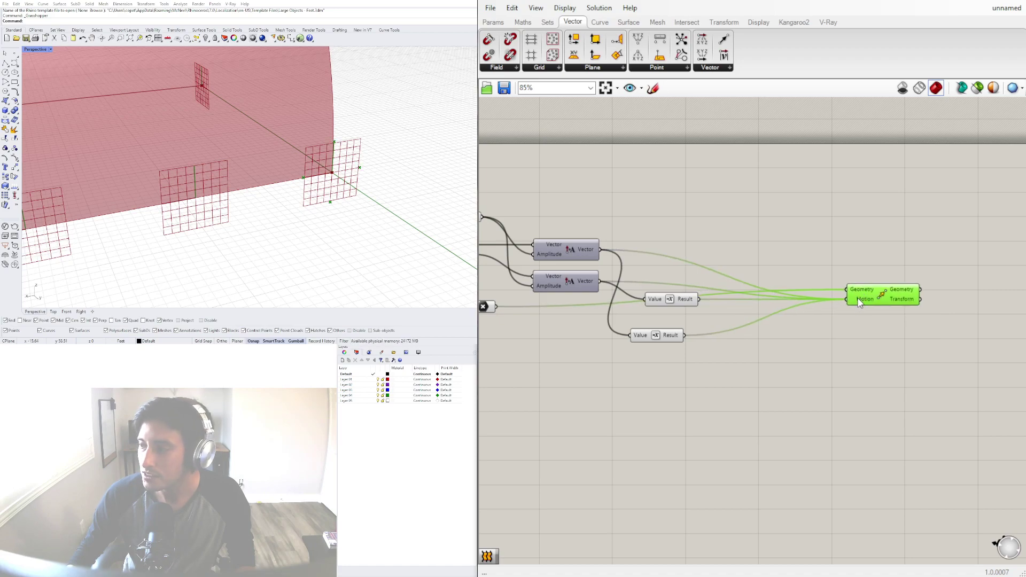
right_click(859, 301)
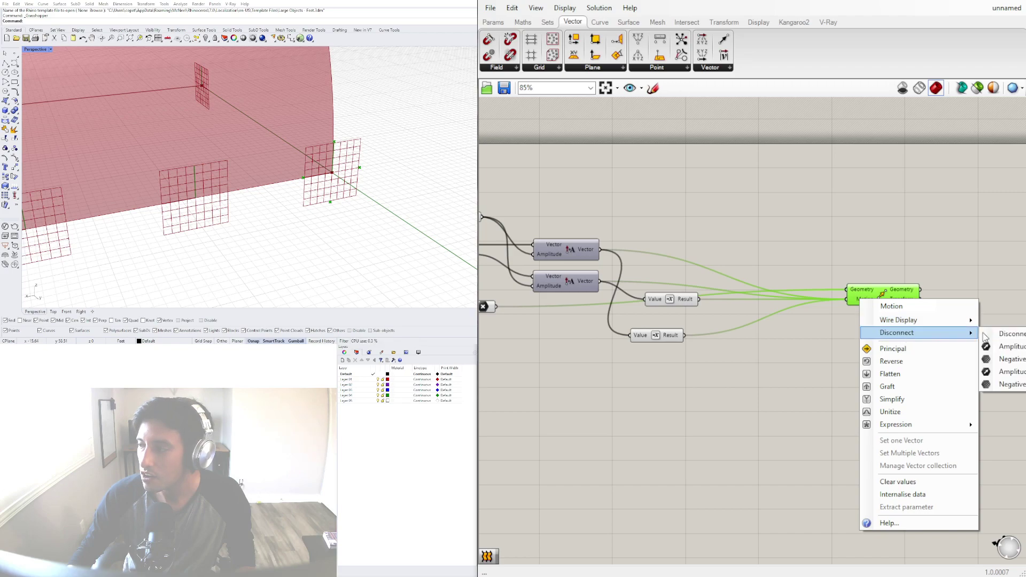
left_click(987, 334)
Add a PolyLine component after Move and connect Move's Geometry output to its Vertices input, spacing out both components.
right_click_drag(969, 301, 859, 303)
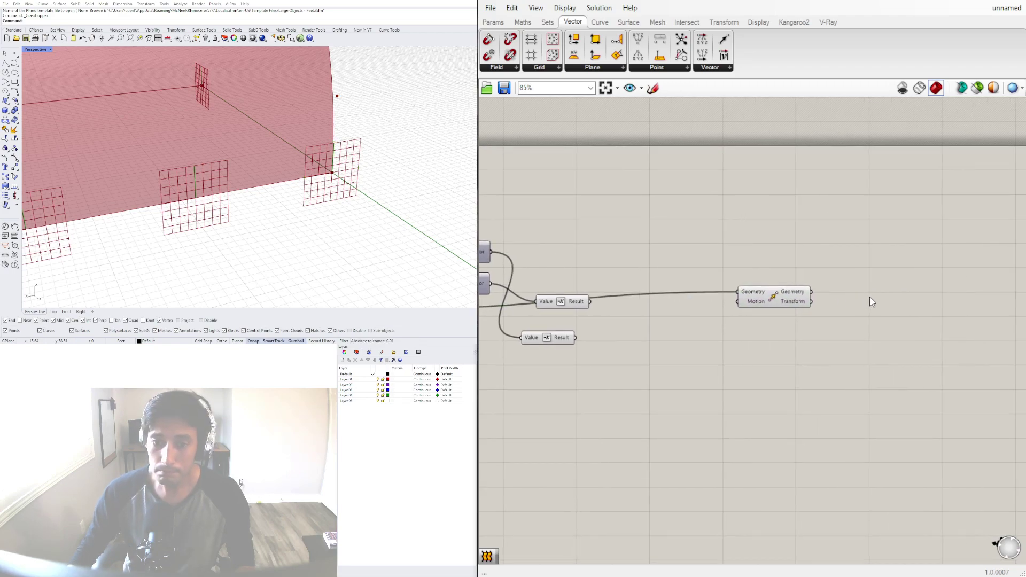
double_click(872, 302)
type("POL")
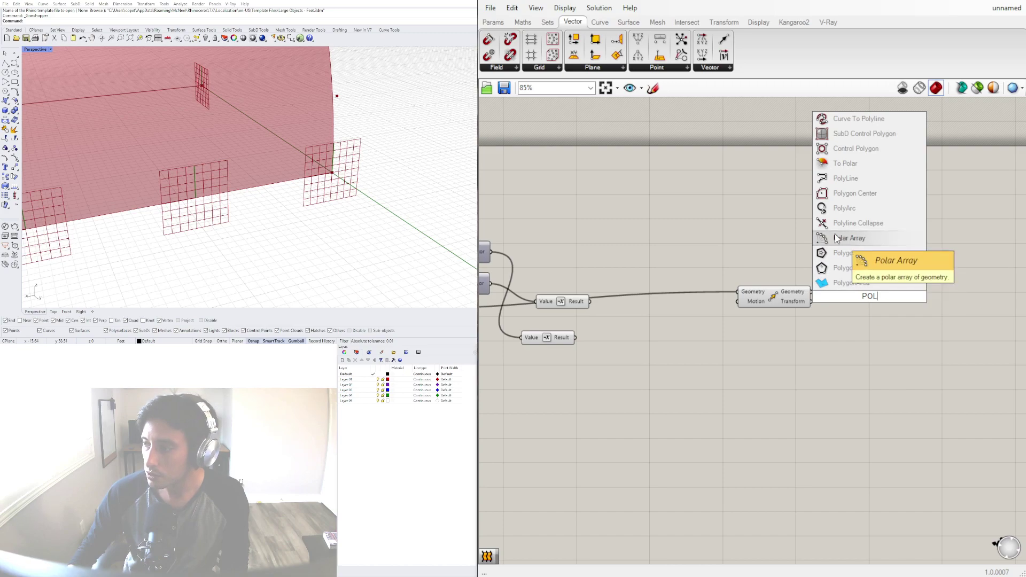
left_click(845, 178)
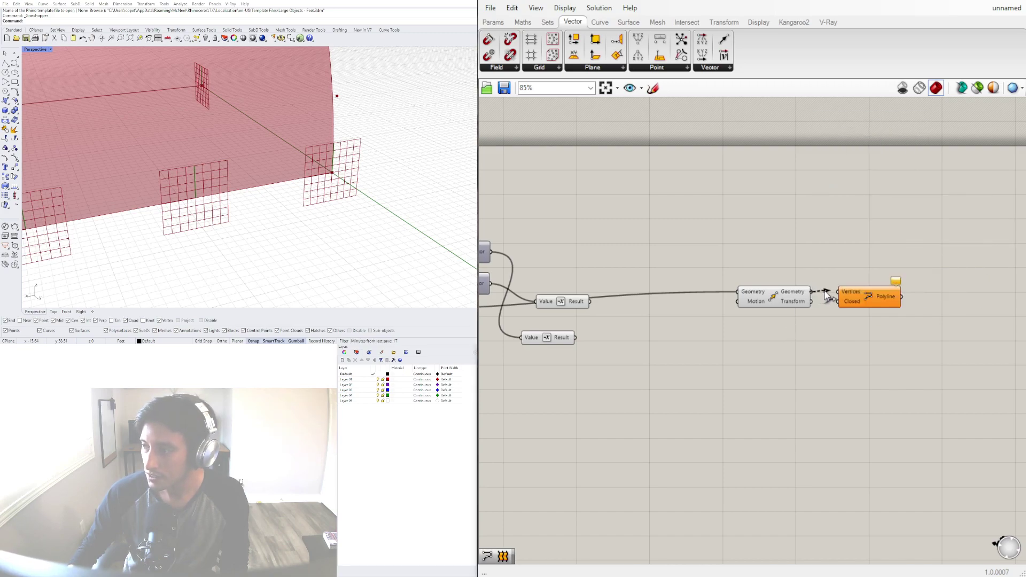
left_click_drag(861, 297, 865, 328)
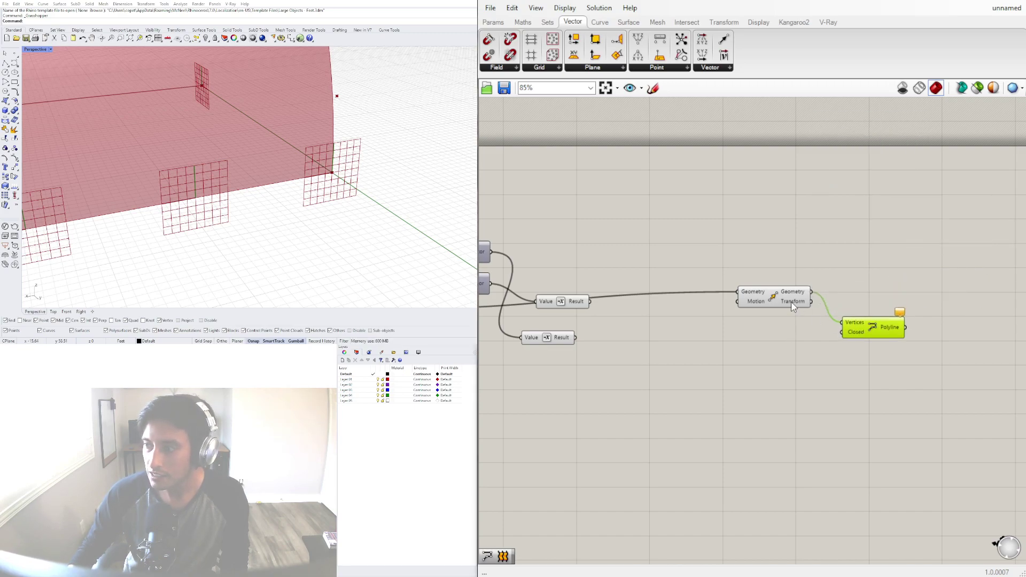
mouse_move(757, 297)
left_mouse_down()
mouse_move(759, 307)
mouse_move(755, 286)
left_mouse_up()
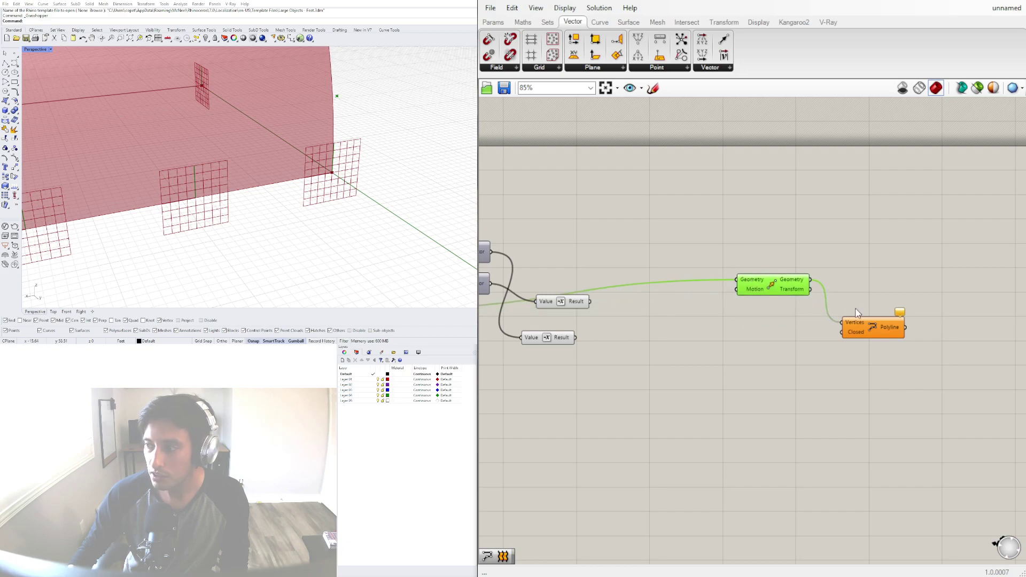
Line up the two Negative components between the Amplitude components and Move.
right_click_drag(671, 415, 811, 342)
scroll(811, 341, "down", 1)
scroll(802, 302, "up", 1)
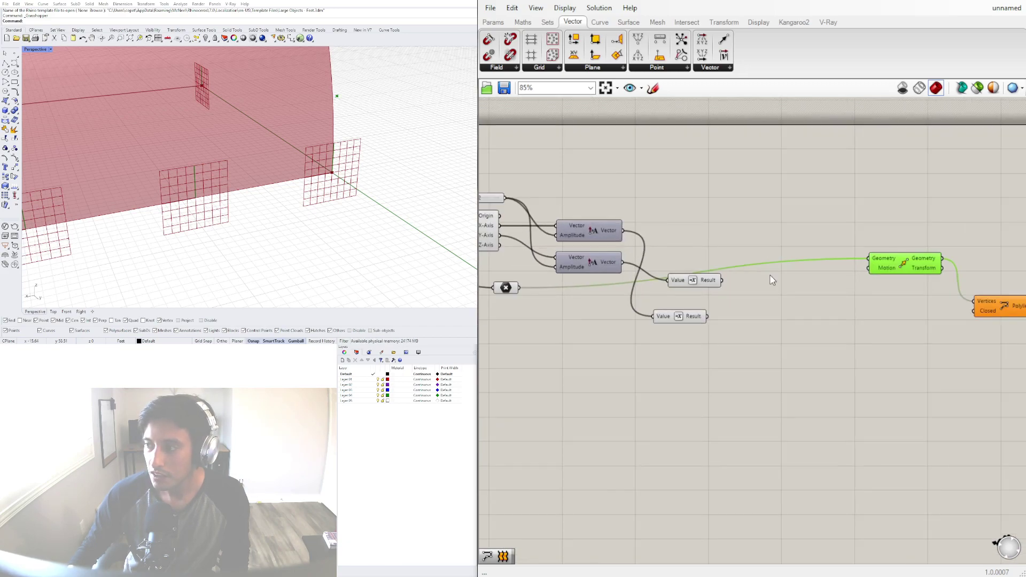
left_click(501, 285)
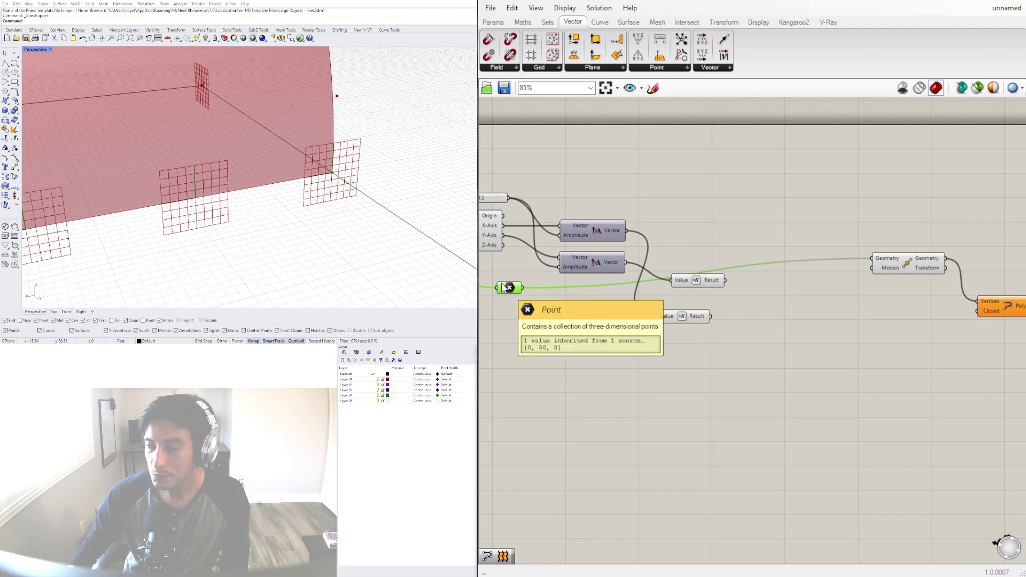
left_click_drag(687, 281, 700, 281)
left_click_drag(686, 316, 718, 309)
left_click(744, 318)
Wire Move's Motion input in perimeter order: first Amplitude, second Amplitude, negated first vector, negated second vector.
left_click(622, 226)
left_click_drag(627, 231, 870, 282)
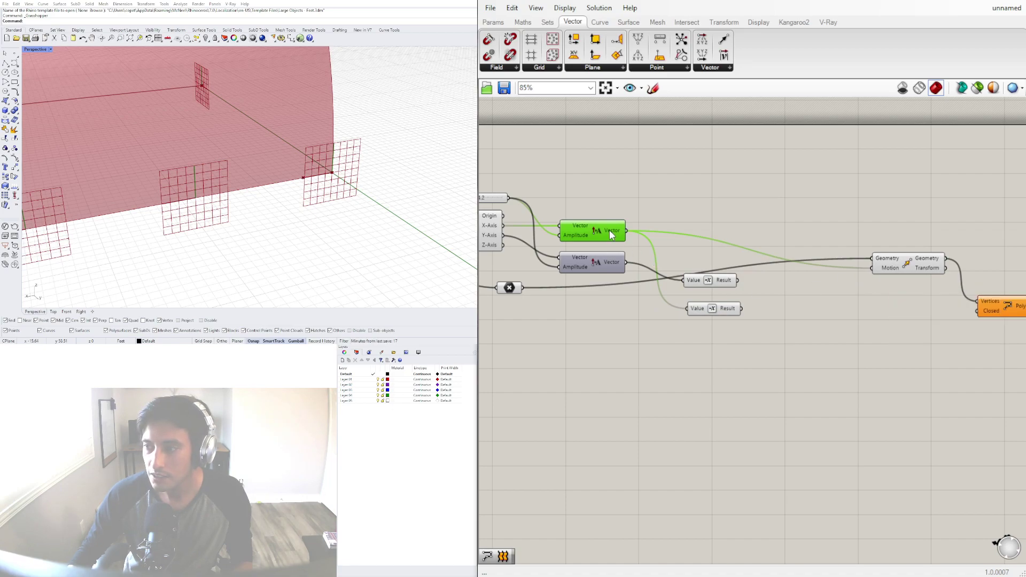
left_click_drag(628, 262, 870, 271, "shift")
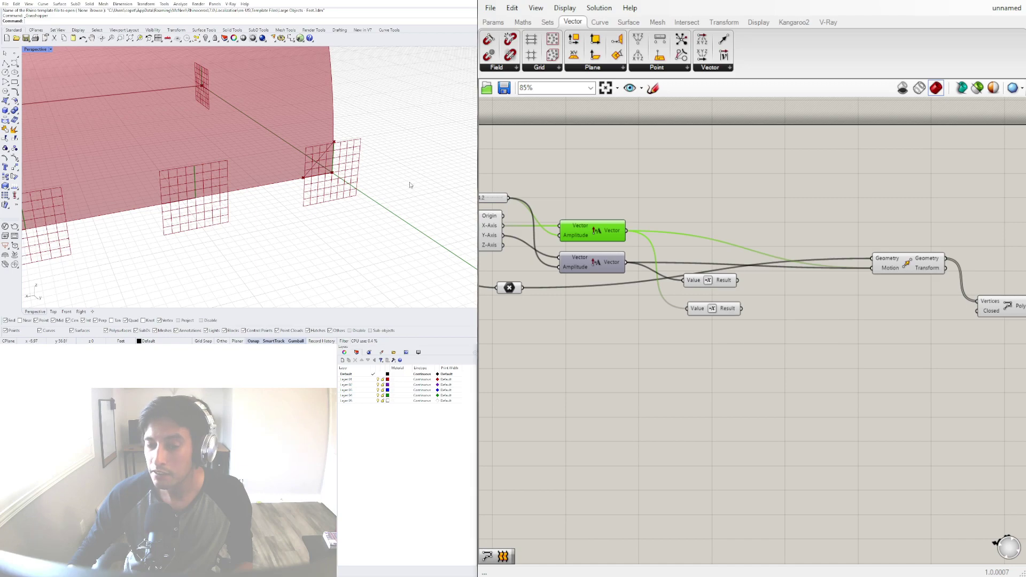
left_click(591, 270)
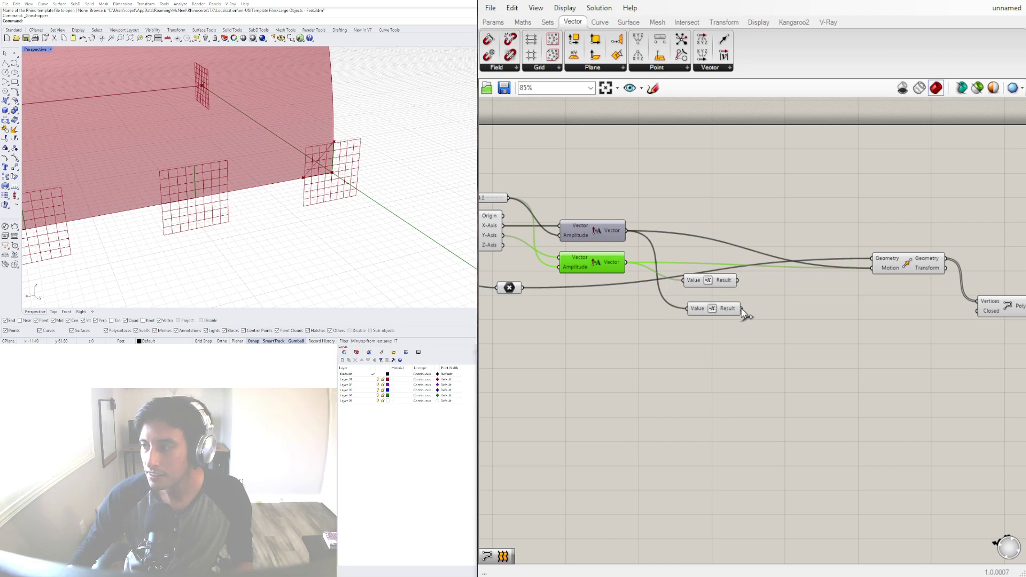
left_click_drag(742, 309, 864, 271)
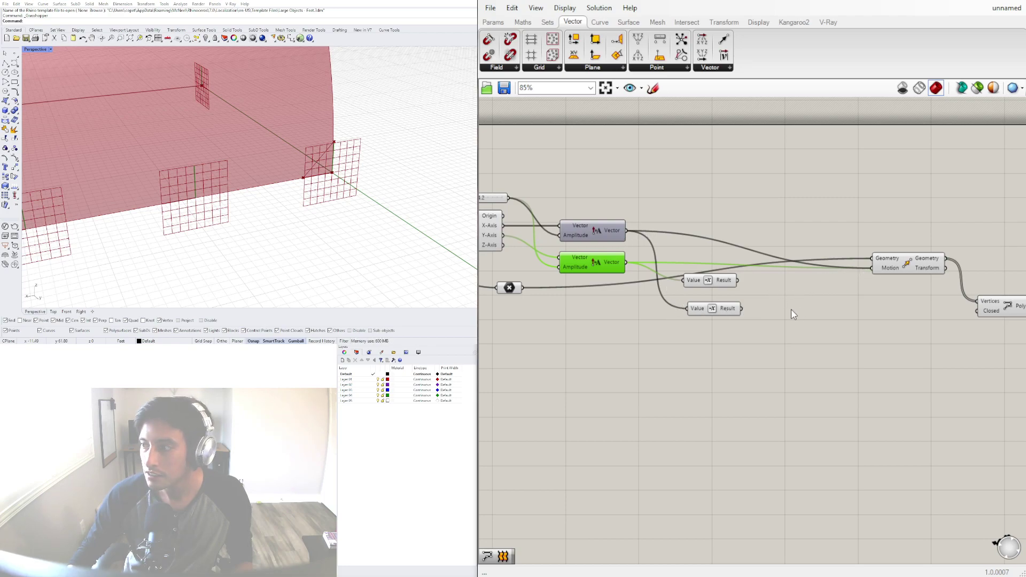
left_click_drag(742, 309, 868, 271, "shift")
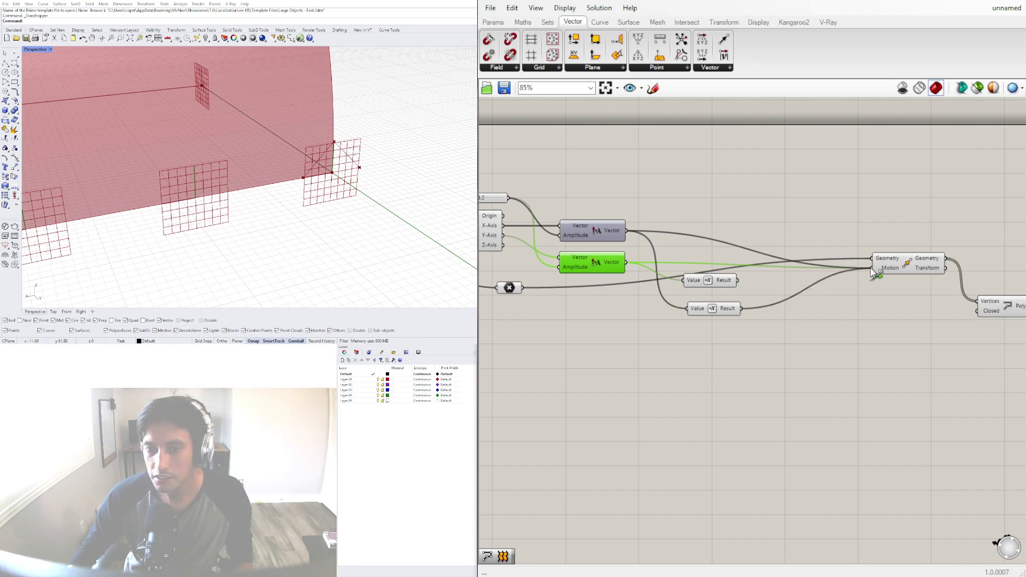
left_click_drag(742, 283, 870, 278, "shift")
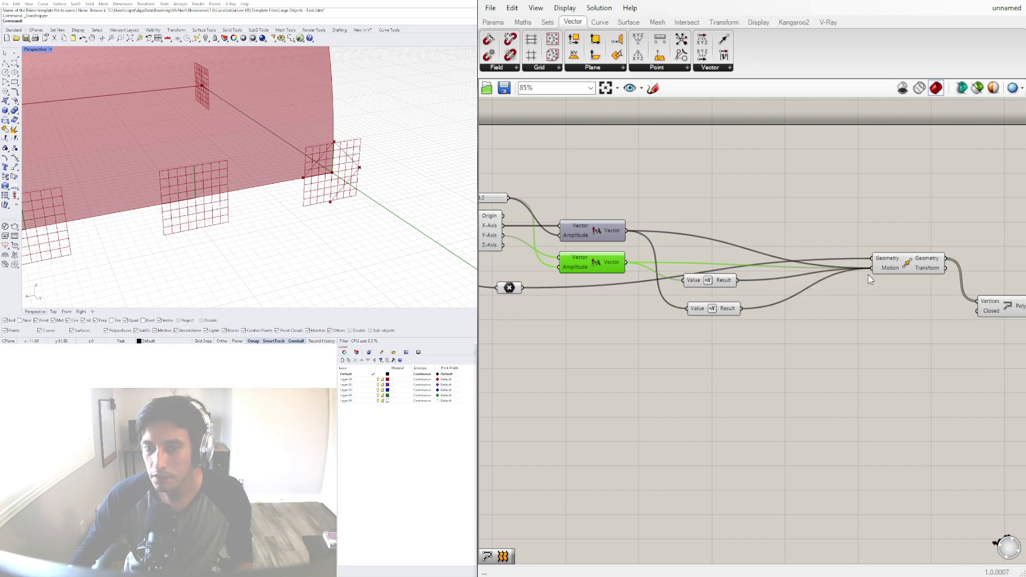
Set the PolyLine component's Closed input to True and reposition the component nearer to Move.
right_click_drag(900, 364, 702, 355)
left_click(813, 297)
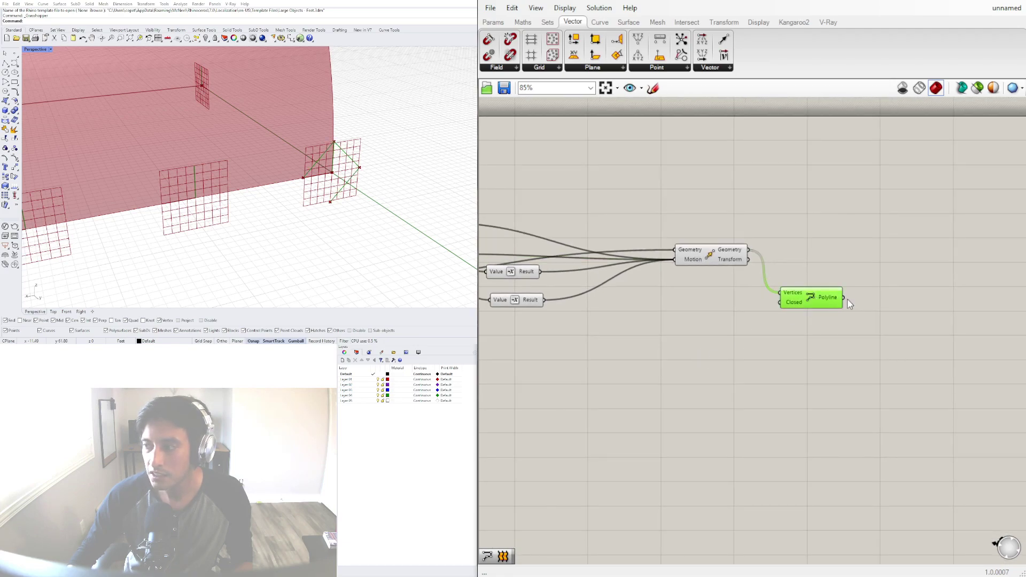
right_click(800, 302)
mouse_move(904, 425)
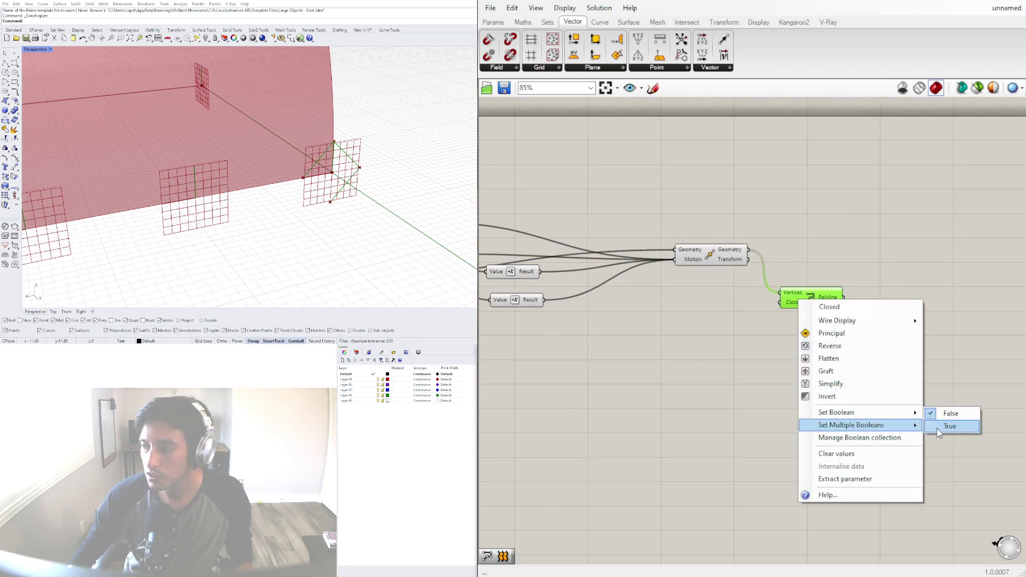
left_click(939, 427)
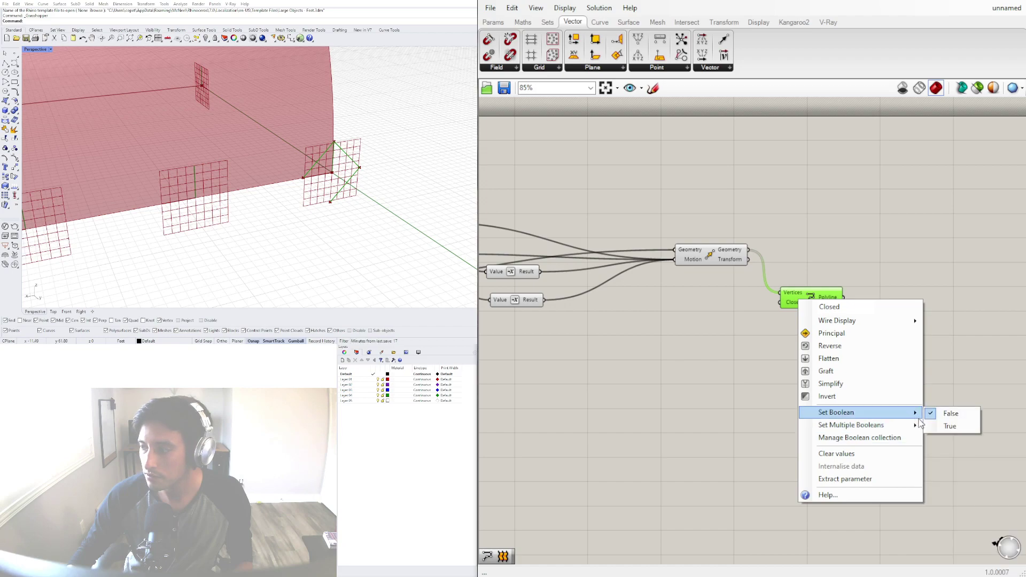
left_click(931, 425)
left_click_drag(811, 295, 808, 283)
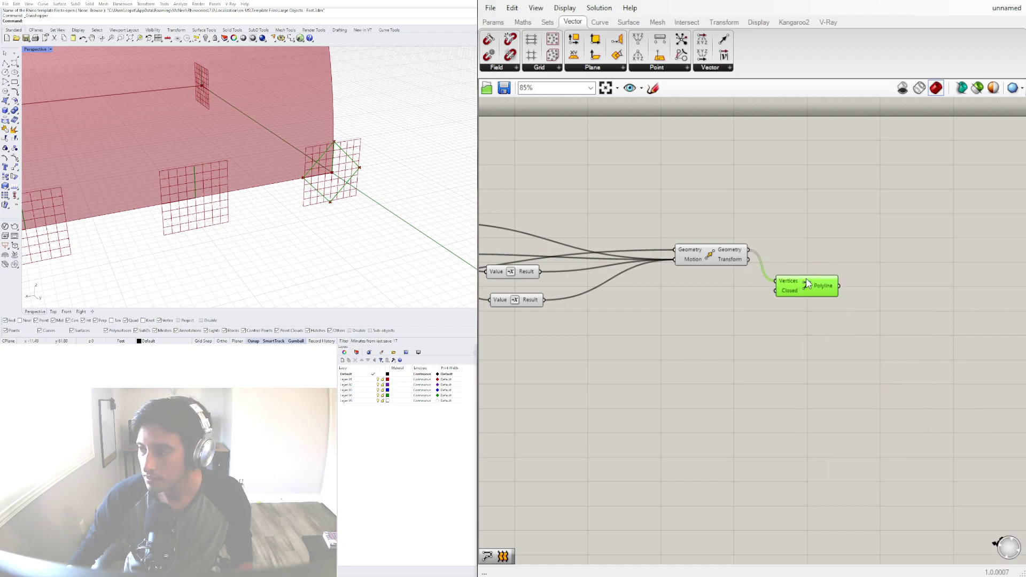
Set the amplitude slider to 7.0 and check the enlarged diamond on the vault.
right_click_drag(554, 319, 900, 356)
scroll(598, 262, "up", 5)
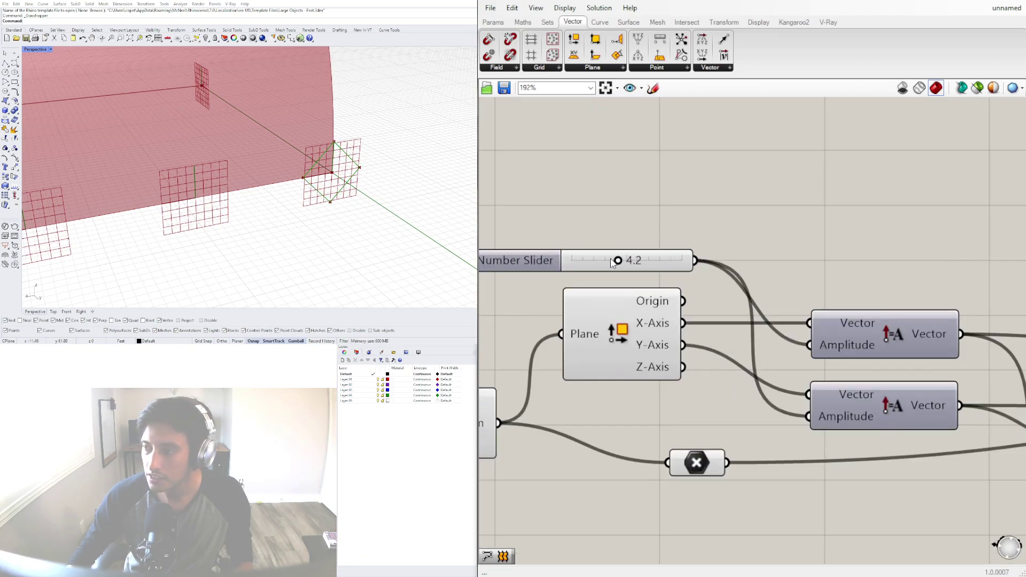
left_click_drag(618, 261, 645, 270)
scroll(194, 108, "down", 6)
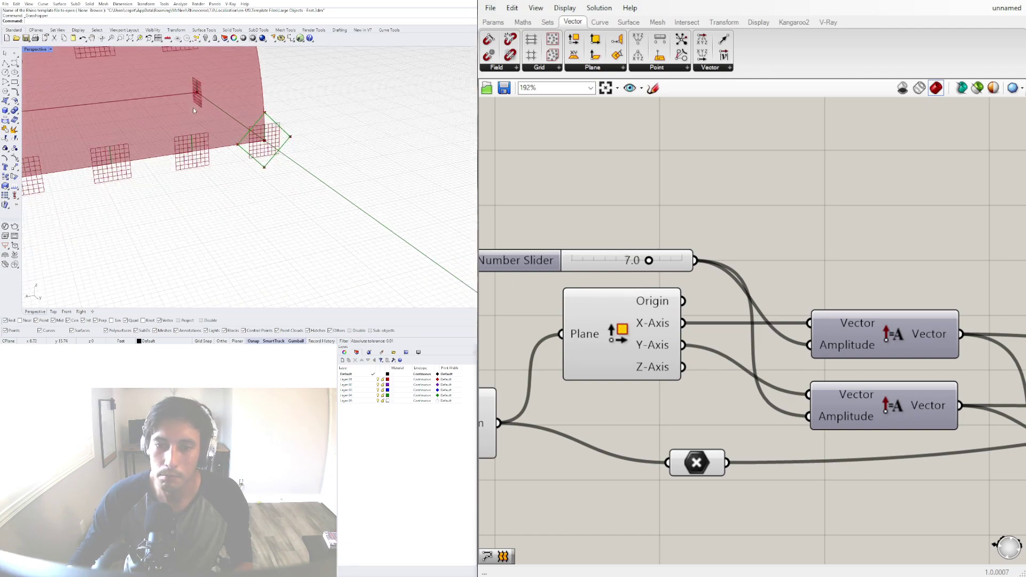
right_click_drag(283, 214, 309, 206)
scroll(309, 206, "up", 2)
scroll(748, 334, "down", 2)
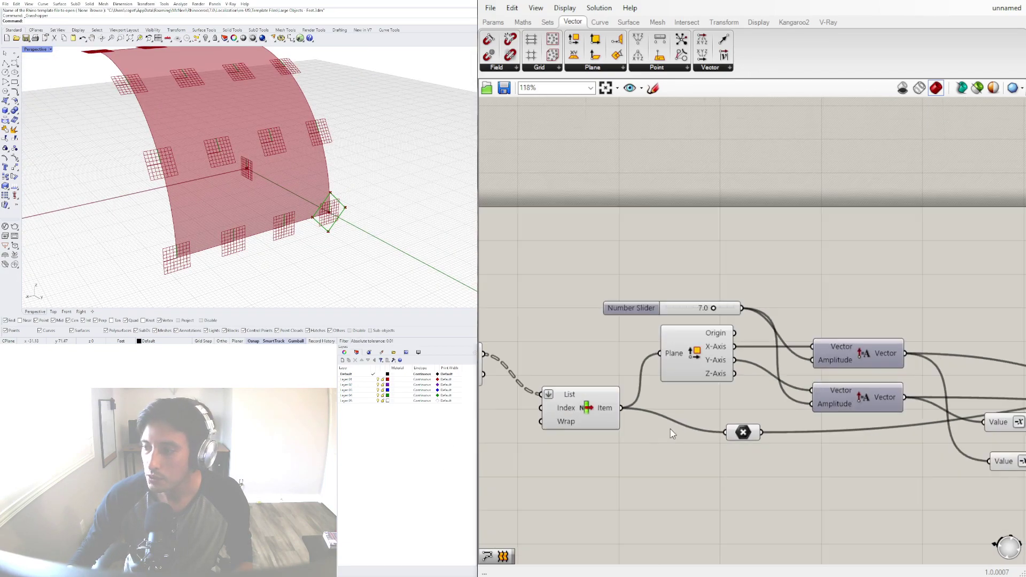
Graft the List input of List Item and check the diamonds across the whole vault.
scroll(700, 417, "up", 3)
right_click(676, 389)
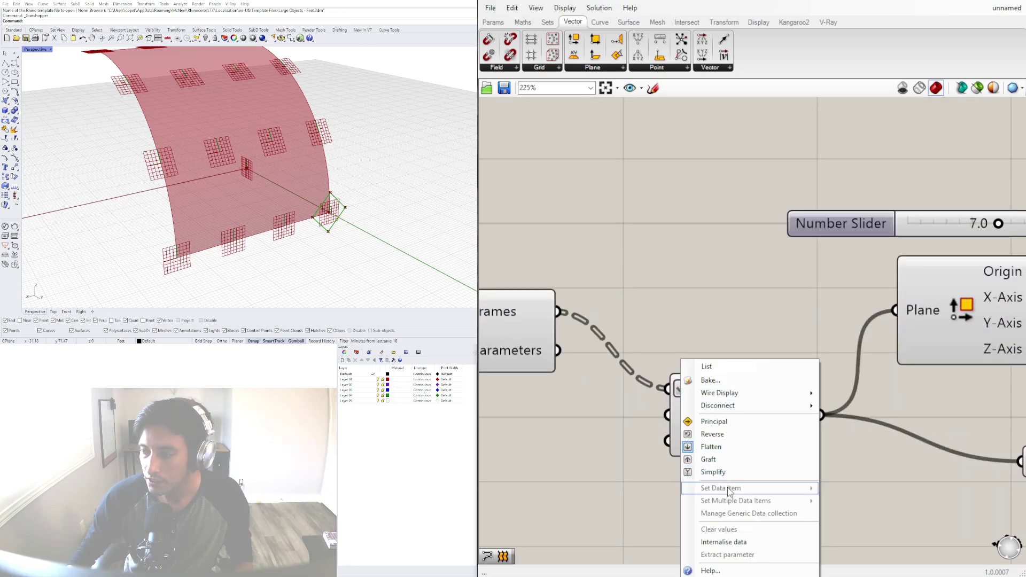
left_click(712, 459)
scroll(302, 205, "down", 3)
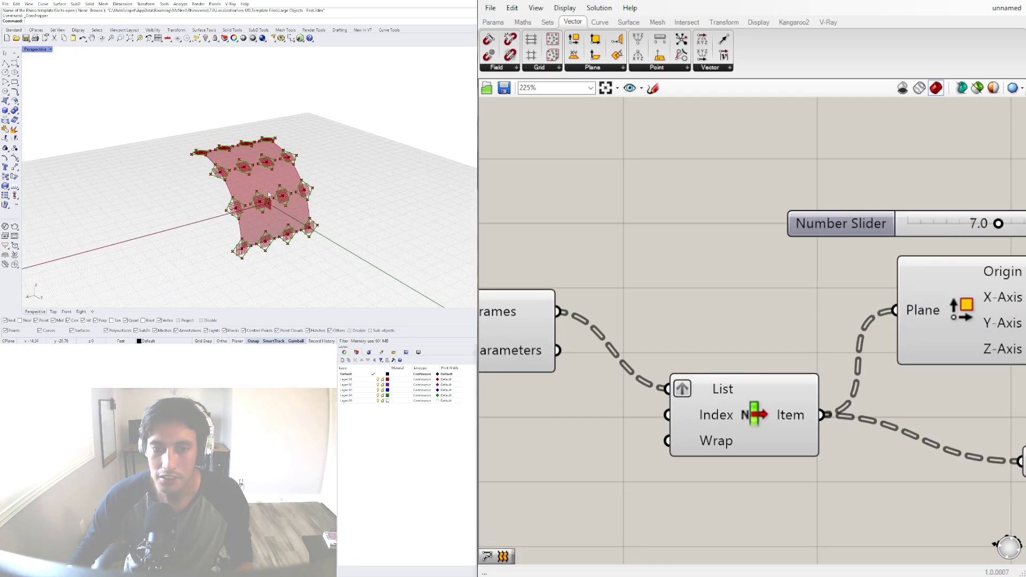
right_click_drag(302, 205, 273, 144)
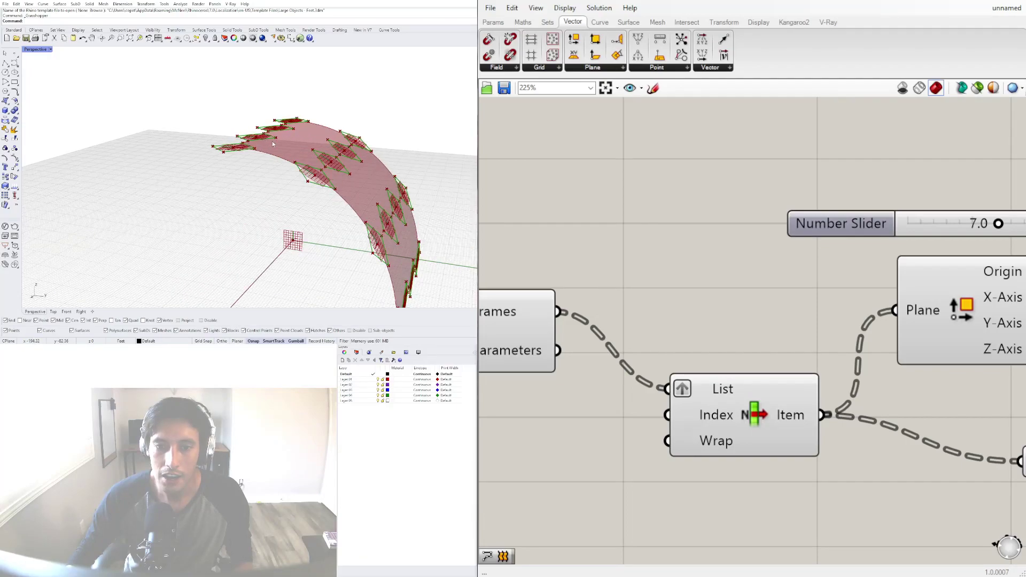
Add a Fillet component with a Radius input after PolyLine and connect the Polyline output to its Curve input.
scroll(585, 325, "down", 5)
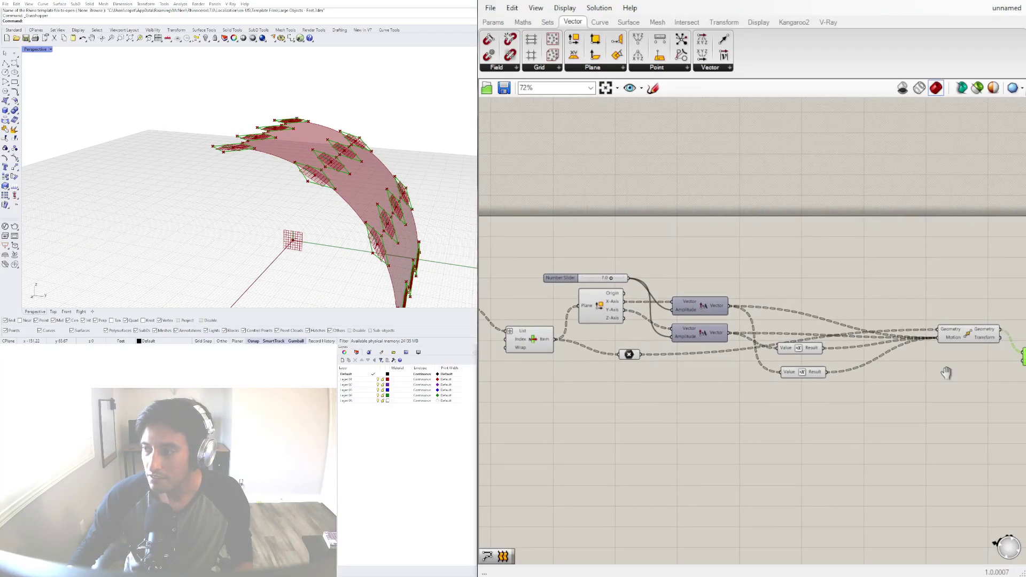
right_click_drag(946, 373, 688, 340)
scroll(859, 320, "up", 3)
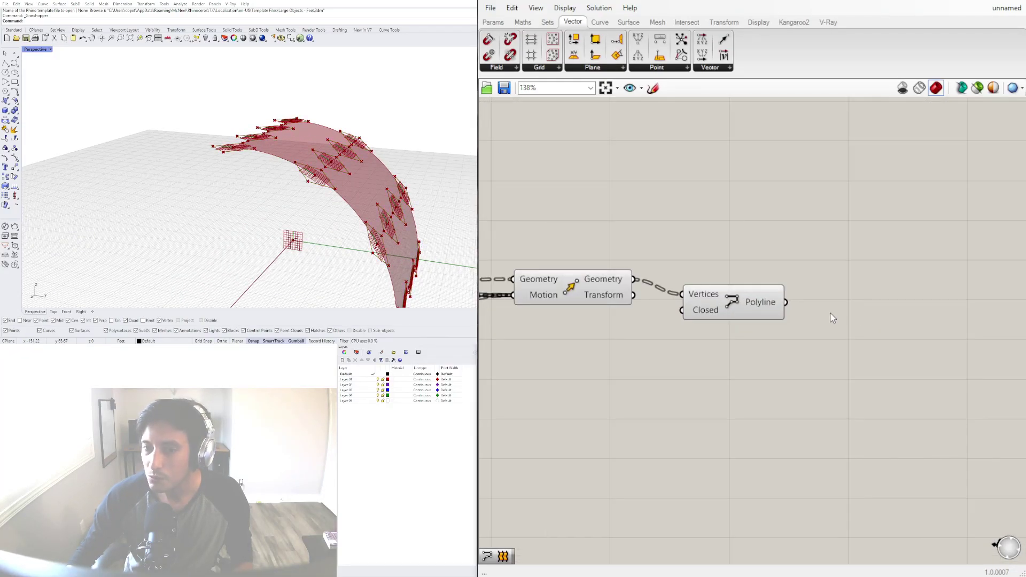
double_click(830, 312)
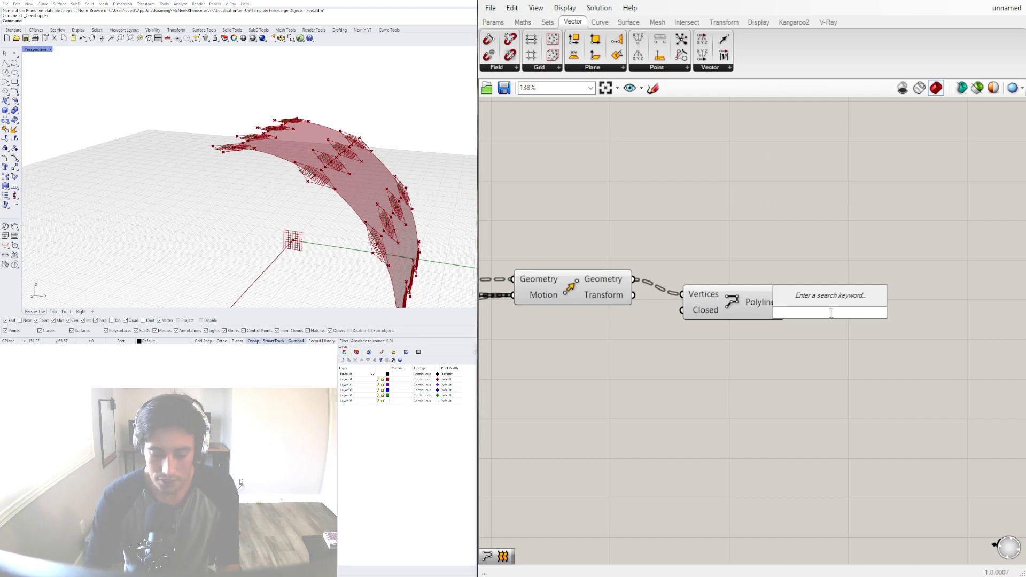
type("fil")
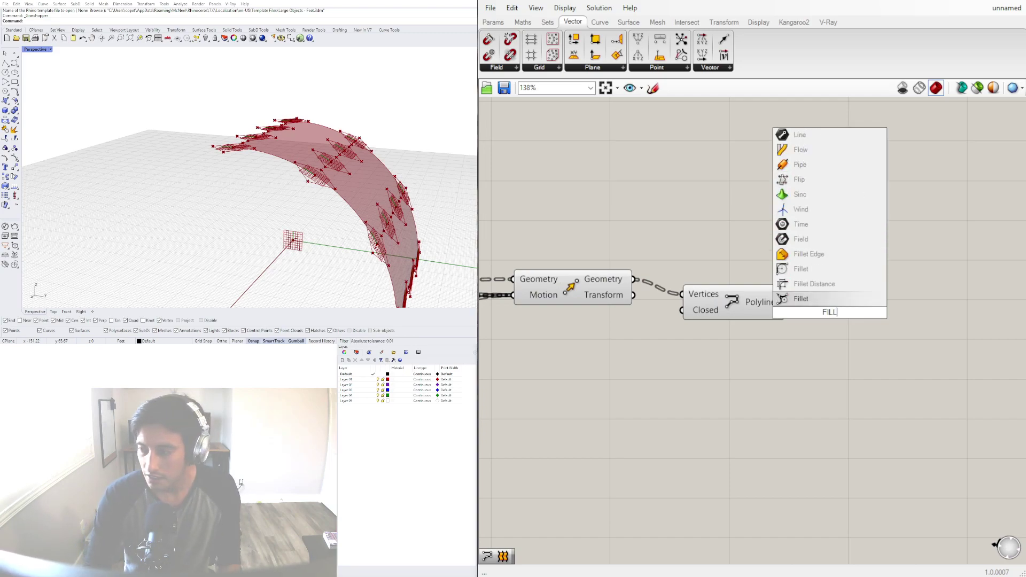
left_click(813, 285)
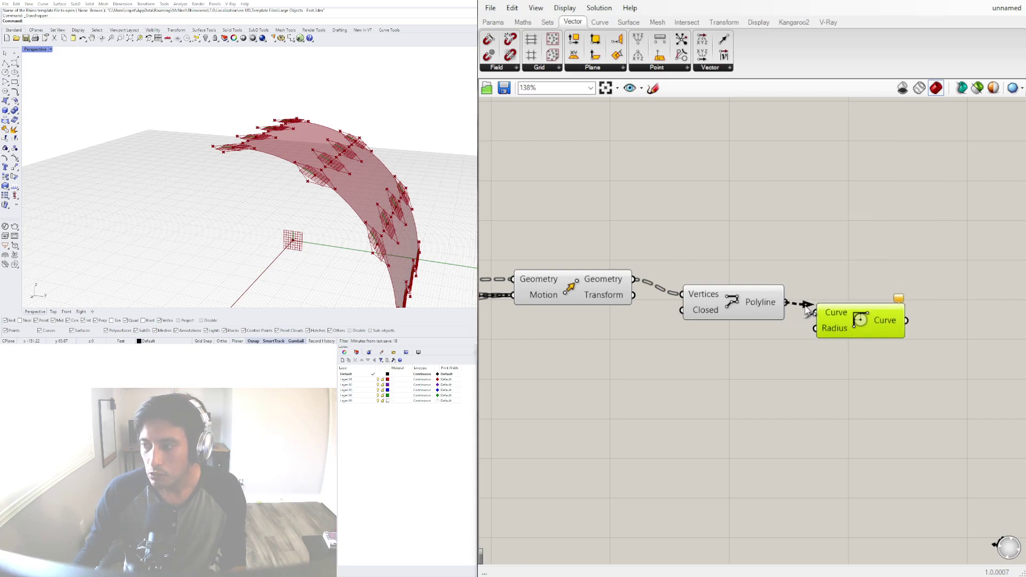
left_click_drag(807, 309, 815, 313)
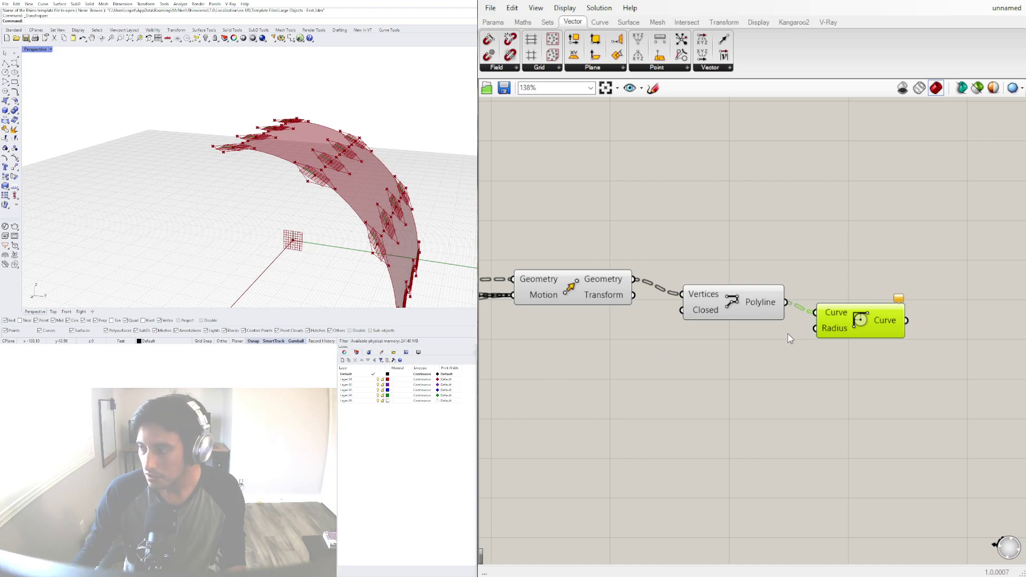
Reposition the Fillet component, then add a number slider set to 1.5 and connect it to Fillet's Radius input.
left_click_drag(832, 315, 860, 335)
left_click(734, 367)
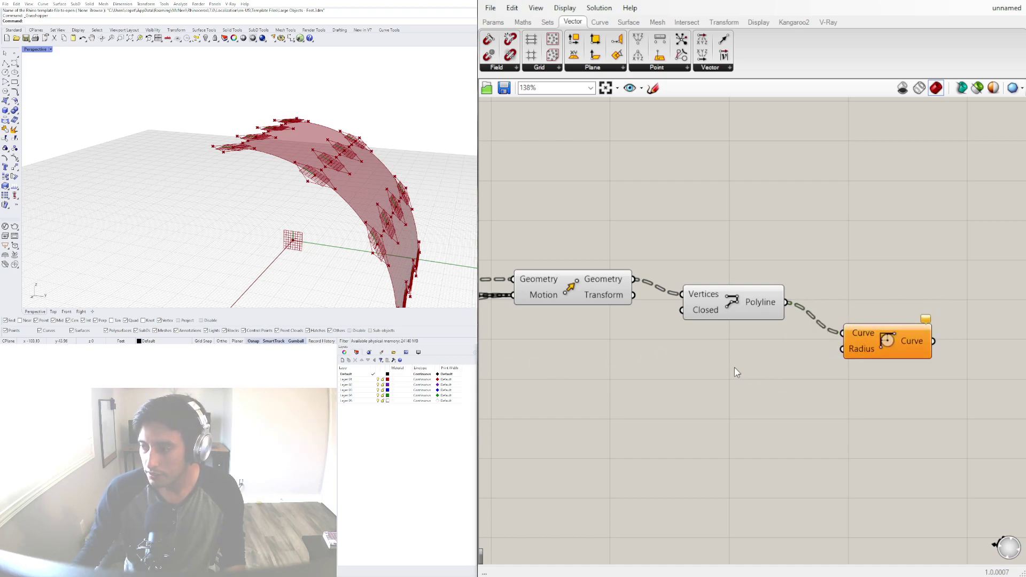
double_click(735, 367)
type("1.5")
key("Return")
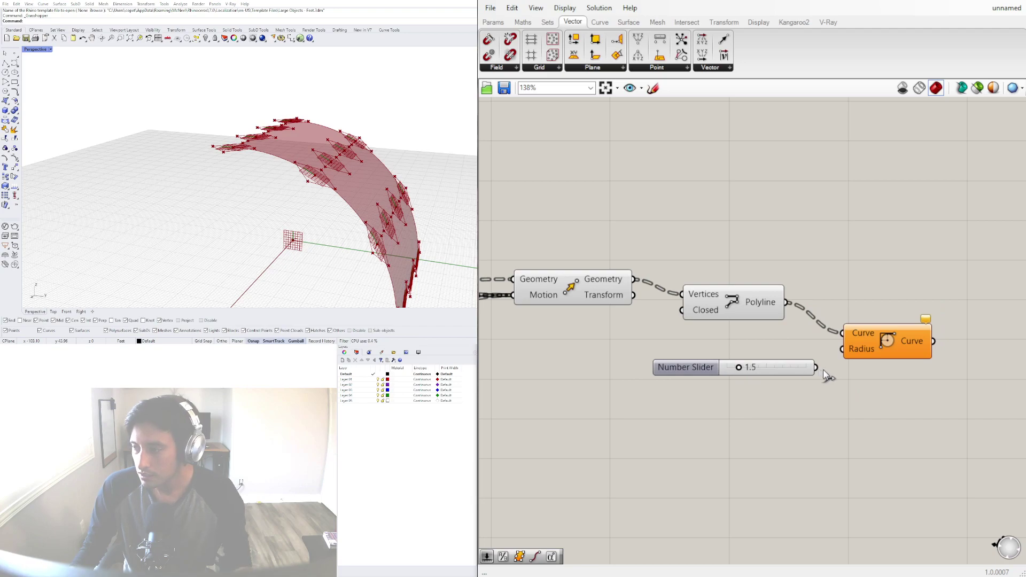
left_click_drag(817, 367, 843, 349)
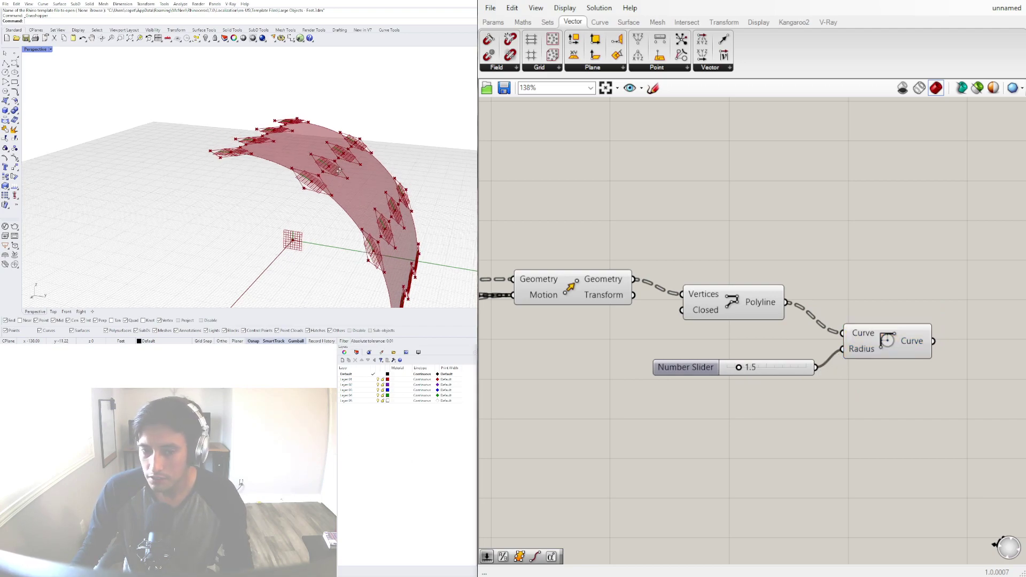
Set the fillet radius slider to 2.4 and turn off the PolyLine component's preview.
scroll(299, 186, "up", 4)
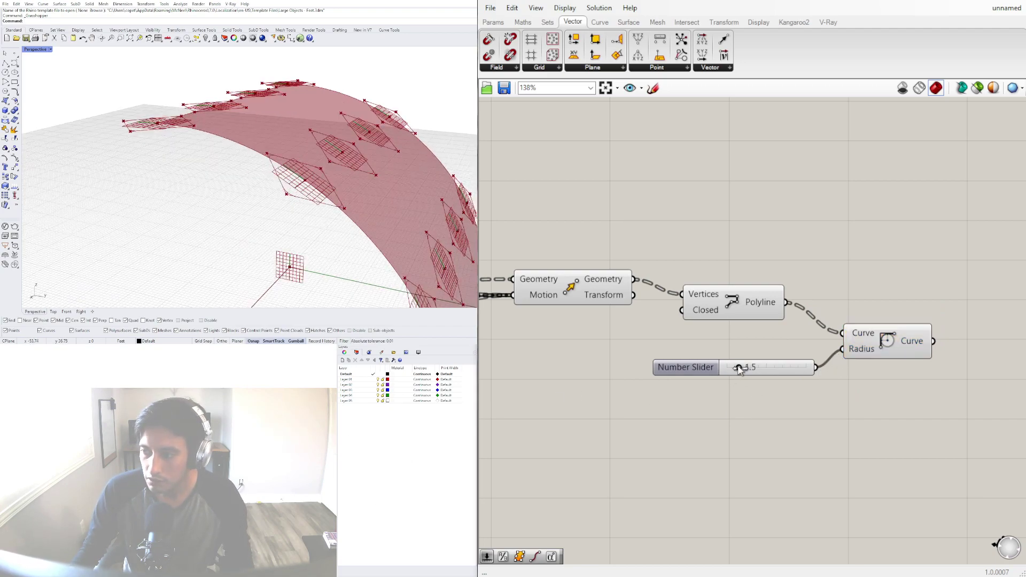
mouse_move(739, 369)
left_mouse_down()
mouse_move(783, 369)
mouse_move(749, 370)
left_mouse_up()
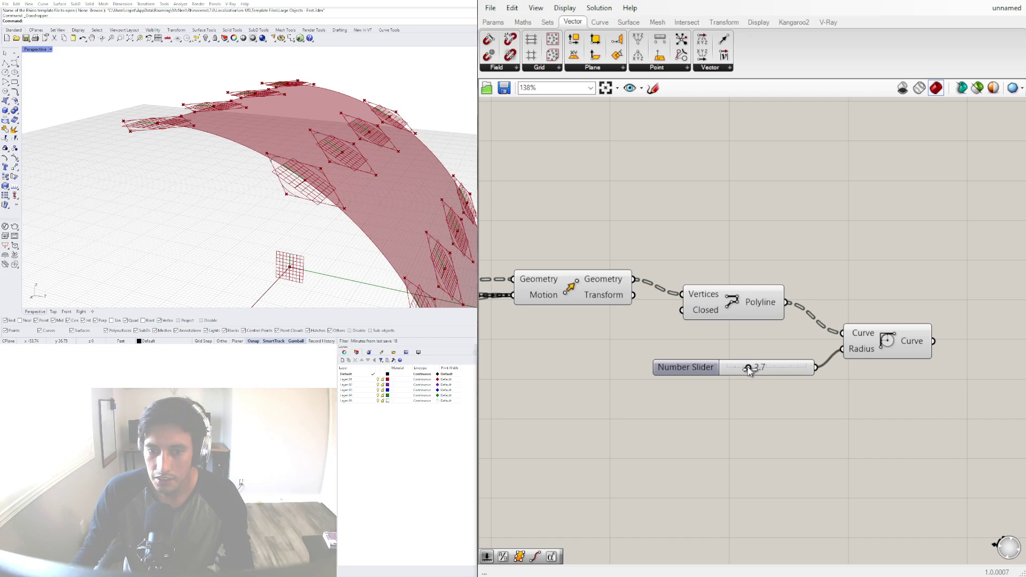
left_click(736, 306)
right_click(736, 306)
left_click(760, 271)
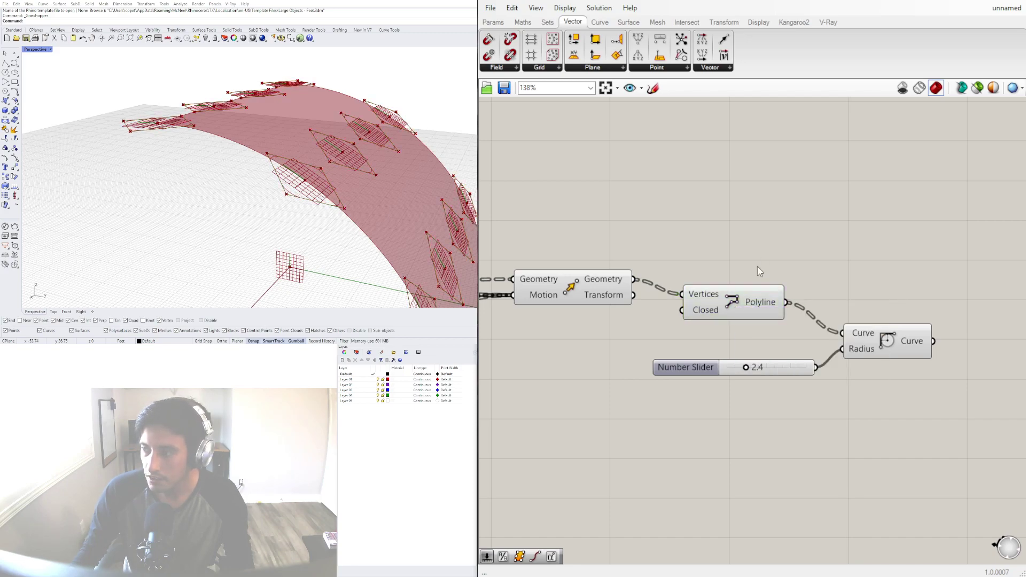
right_click(734, 304)
left_click(743, 321)
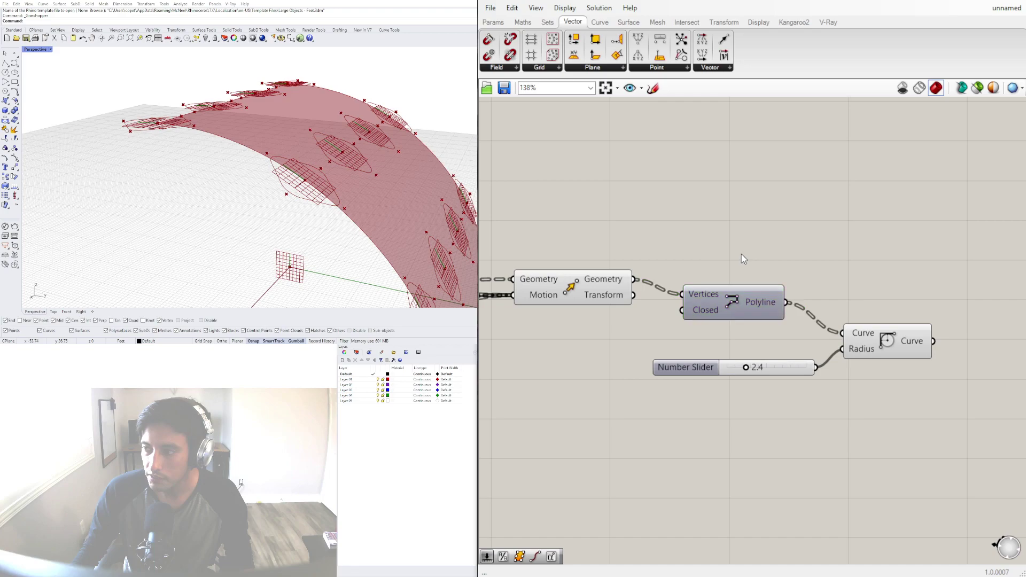
Move PolyLine, Fillet and the radius slider nearer to Move, and check the rounded diamonds across the vault.
left_click_drag(876, 413, 720, 275)
left_click(737, 316)
left_click_drag(866, 424, 691, 277)
left_click(778, 428)
right_click_drag(313, 177, 296, 100)
scroll(289, 114, "up", 4)
scroll(289, 117, "down", 6)
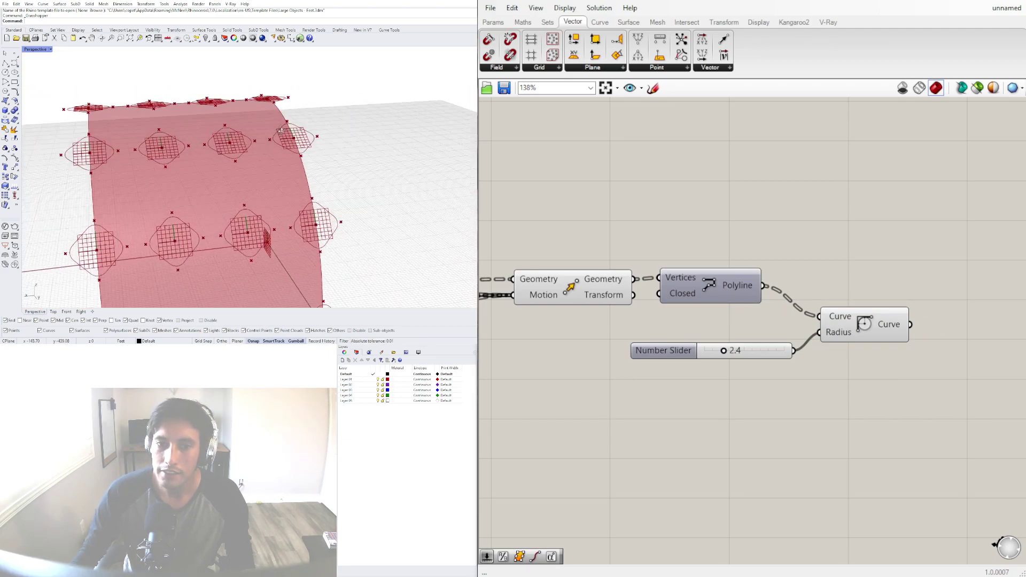
right_click_drag(177, 126, 271, 143)
scroll(279, 142, "up", 3)
scroll(280, 143, "down", 3)
scroll(289, 130, "up", 4)
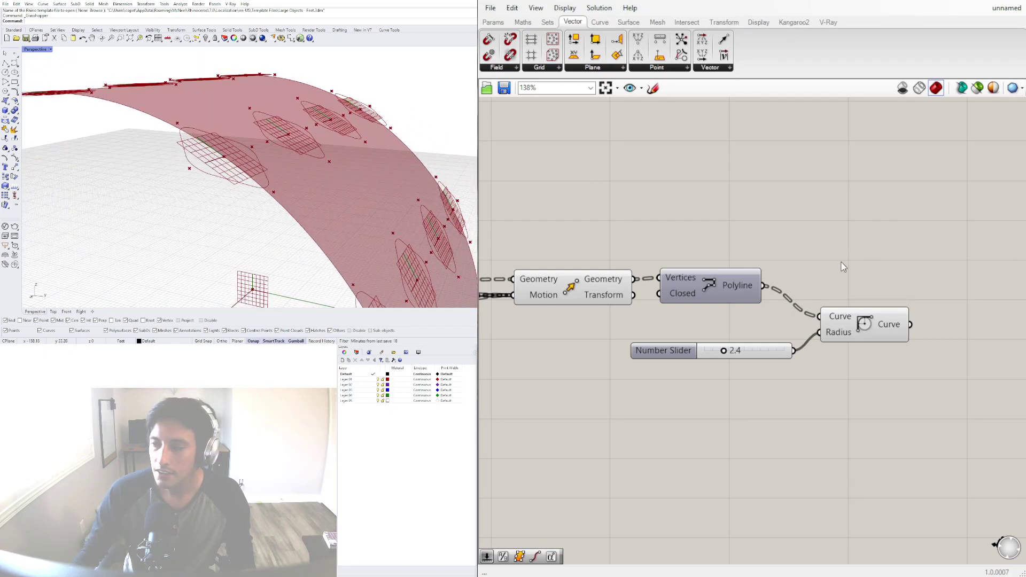
Move the Fillet component and its radius slider closer to PolyLine, and check the Move and Fillet geometry on the vault.
left_click_drag(867, 381, 771, 322)
left_click_drag(860, 323, 833, 321)
left_click(552, 373)
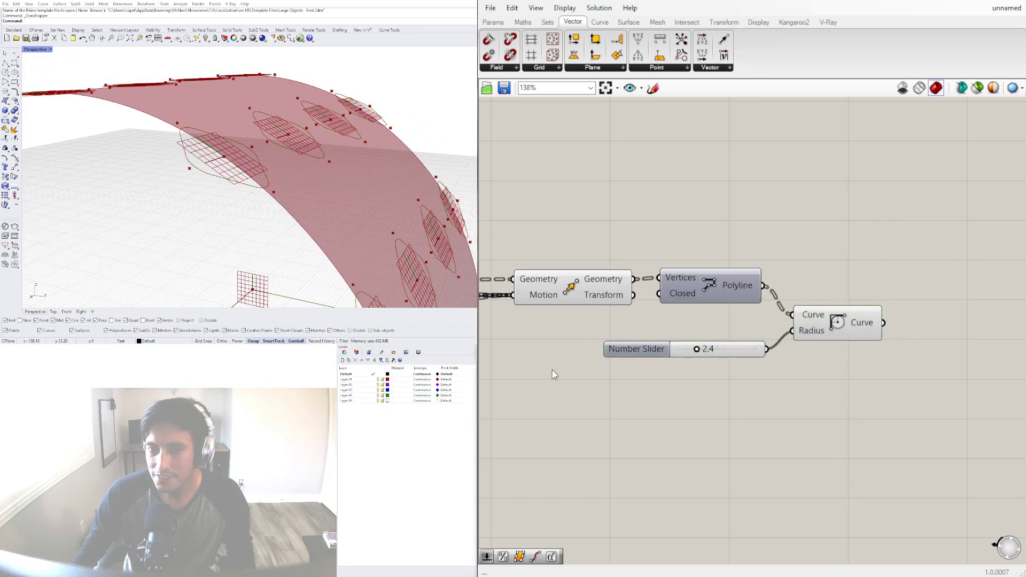
scroll(783, 278, "down", 3)
left_click(644, 284)
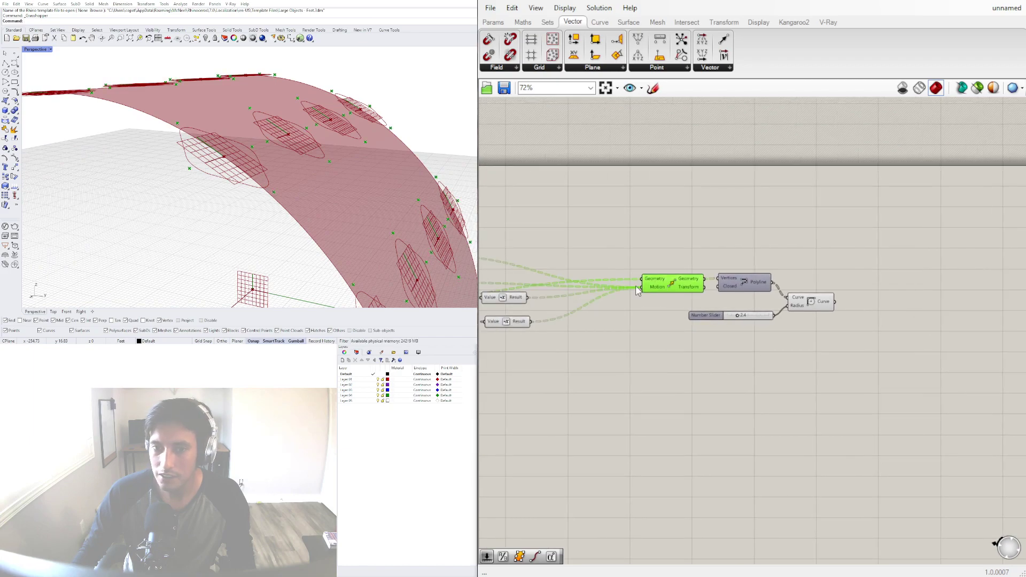
left_click(779, 245)
scroll(796, 307, "up", 2)
left_click(815, 303)
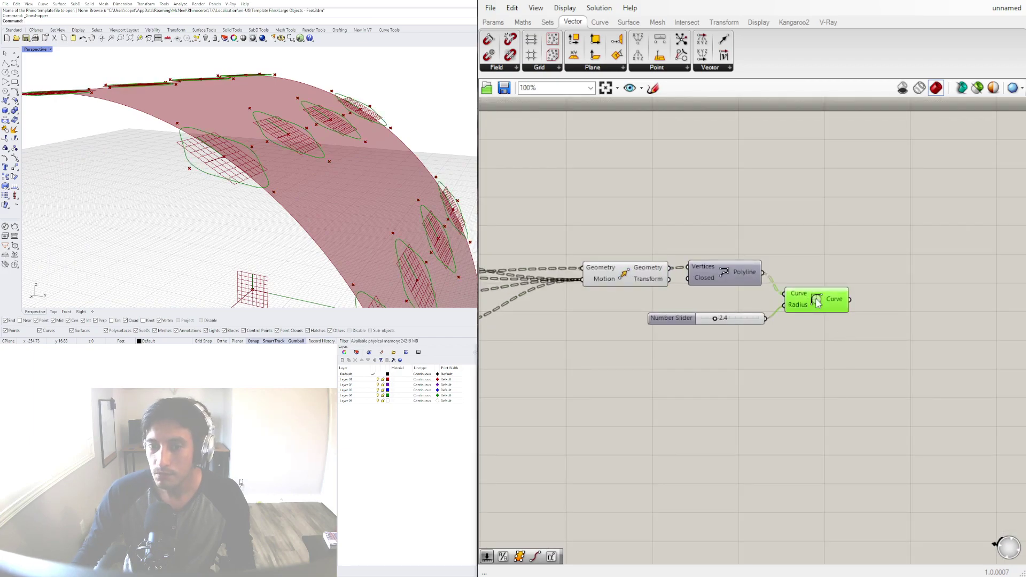
Add the Project component for projecting curves onto a Brep and connect Fillet's Curve output to its Curve input.
right_click_drag(896, 288, 754, 303)
left_click(827, 297)
double_click(828, 297)
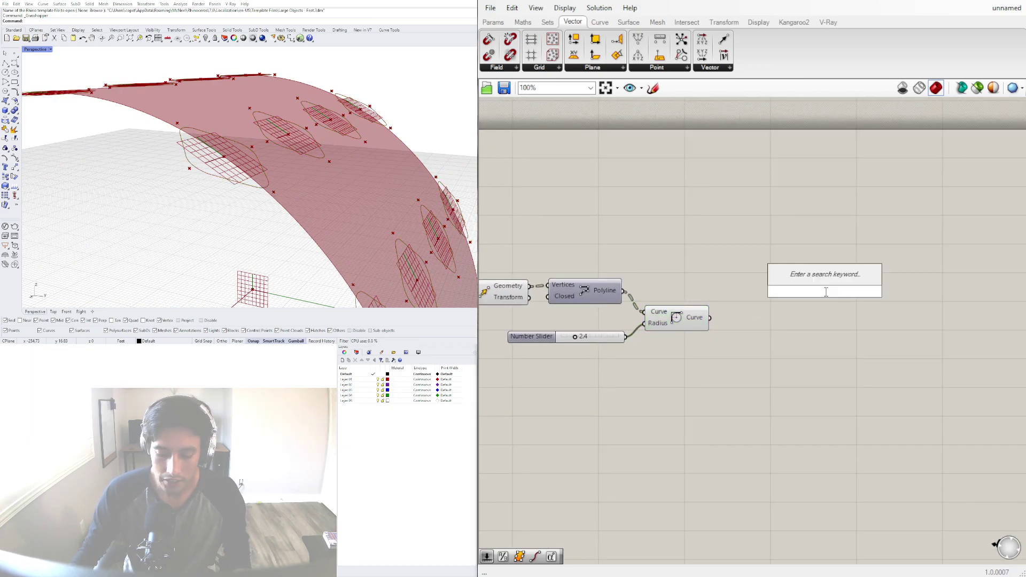
type("PRO")
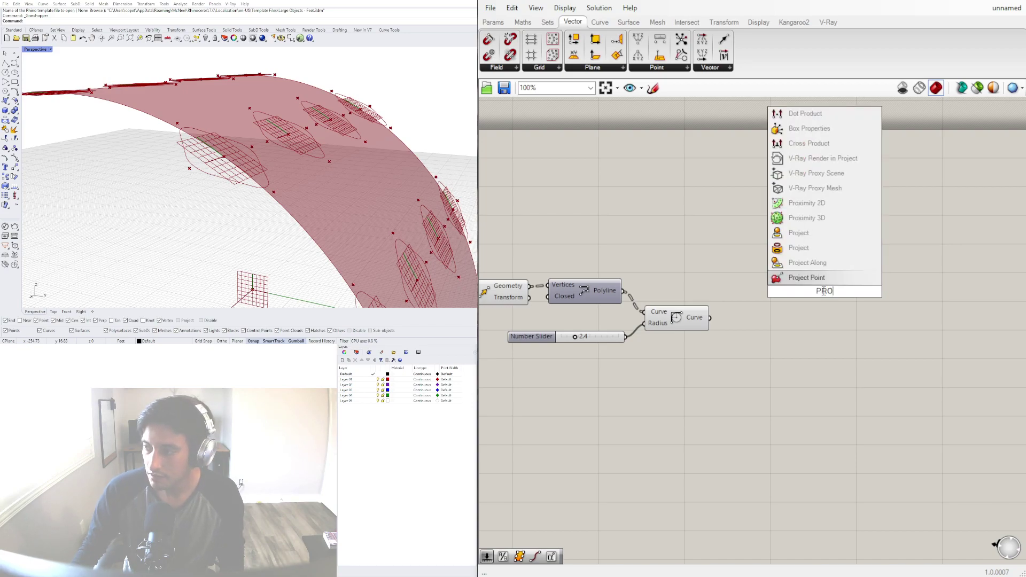
left_click(799, 248)
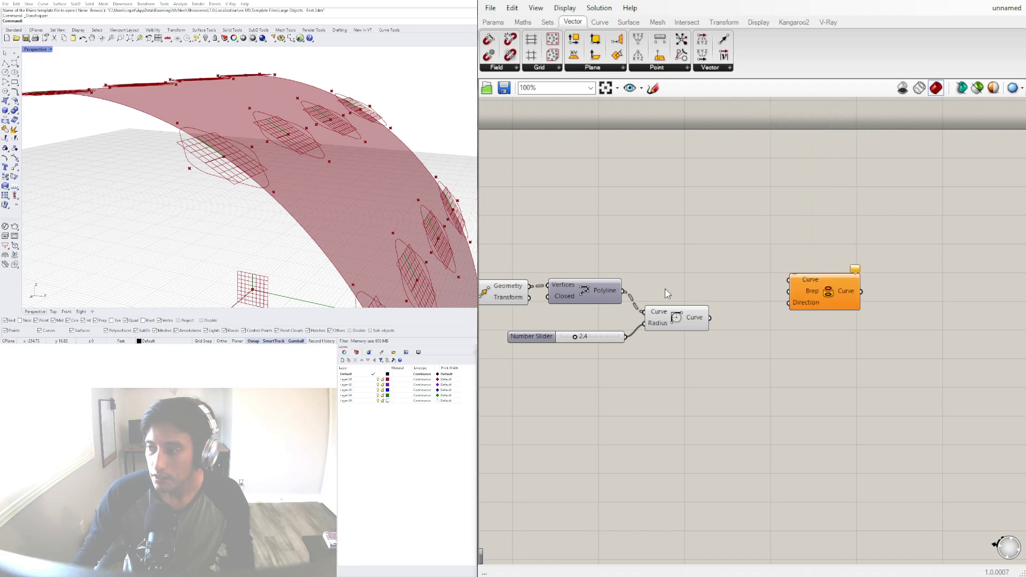
left_click_drag(806, 298, 824, 289)
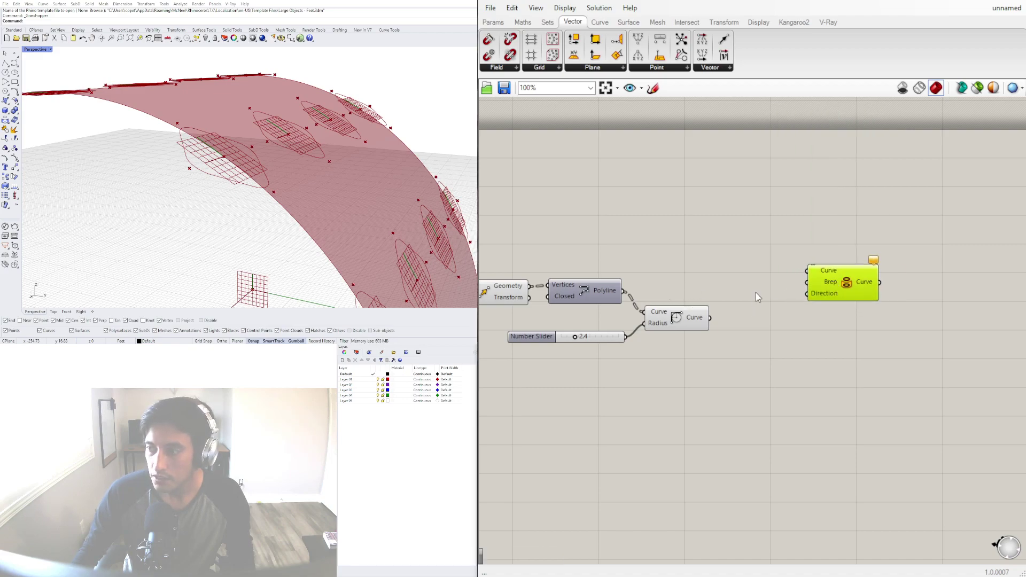
left_click(685, 319)
left_click_drag(710, 318, 852, 253)
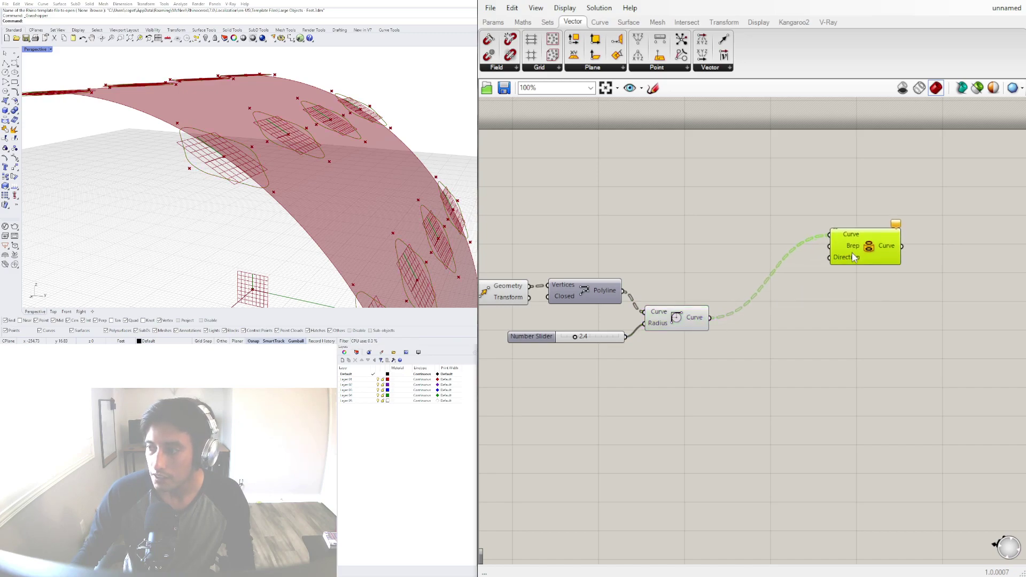
Flatten the Curve output of the Fillet component.
right_click(702, 324)
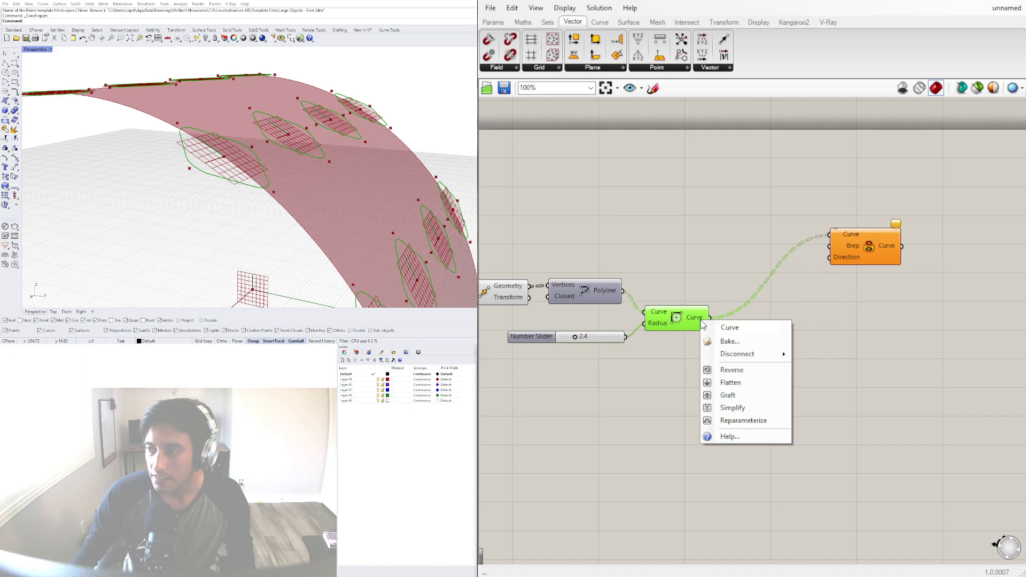
left_click(709, 287)
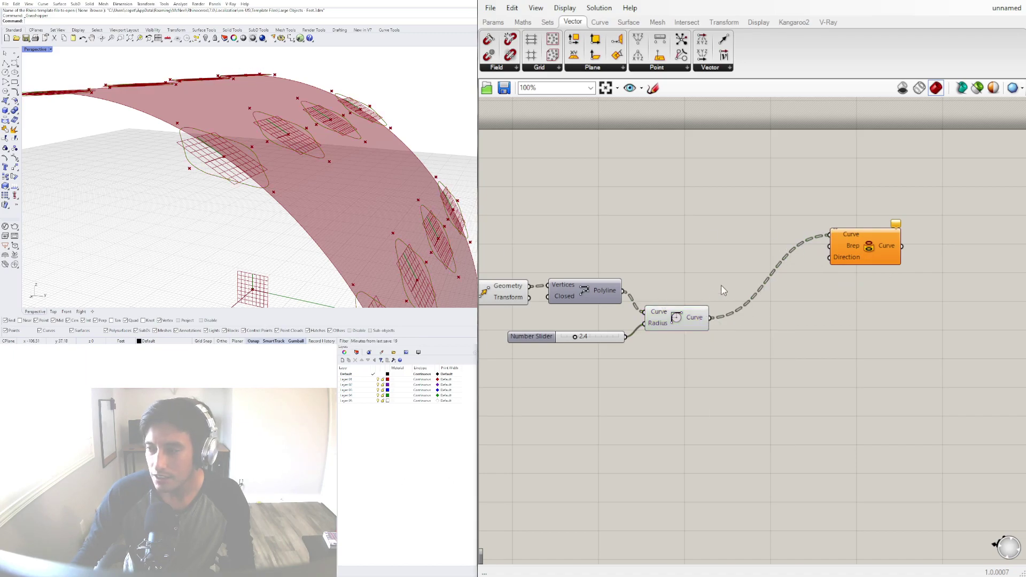
right_click(703, 317)
left_click(742, 377)
left_click(871, 253)
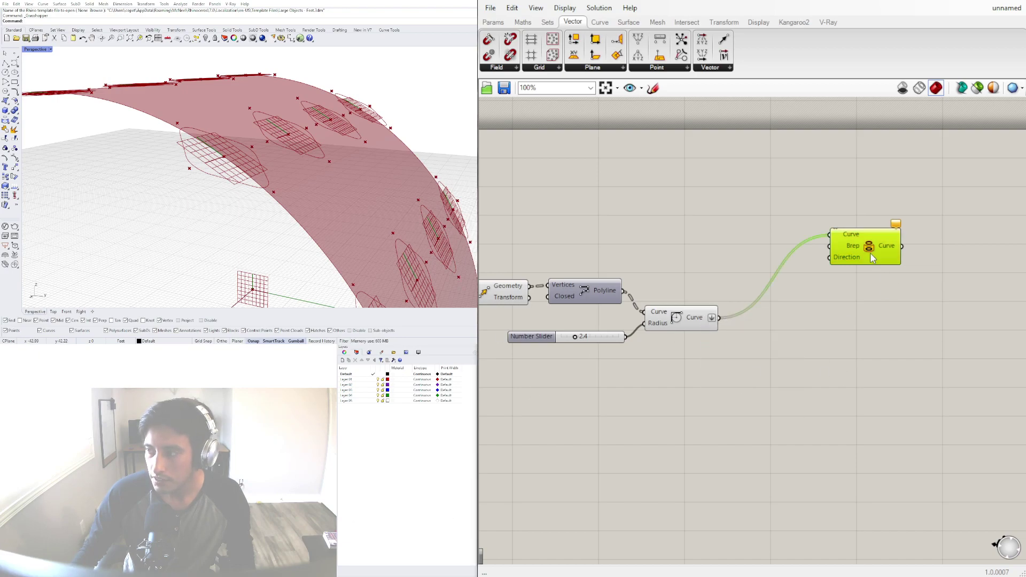
Make room between Extrusion and Surface Frames and insert a relay on the wire connecting them.
scroll(797, 251, "down", 2)
right_click_drag(673, 252, 977, 207)
scroll(831, 212, "down", 2)
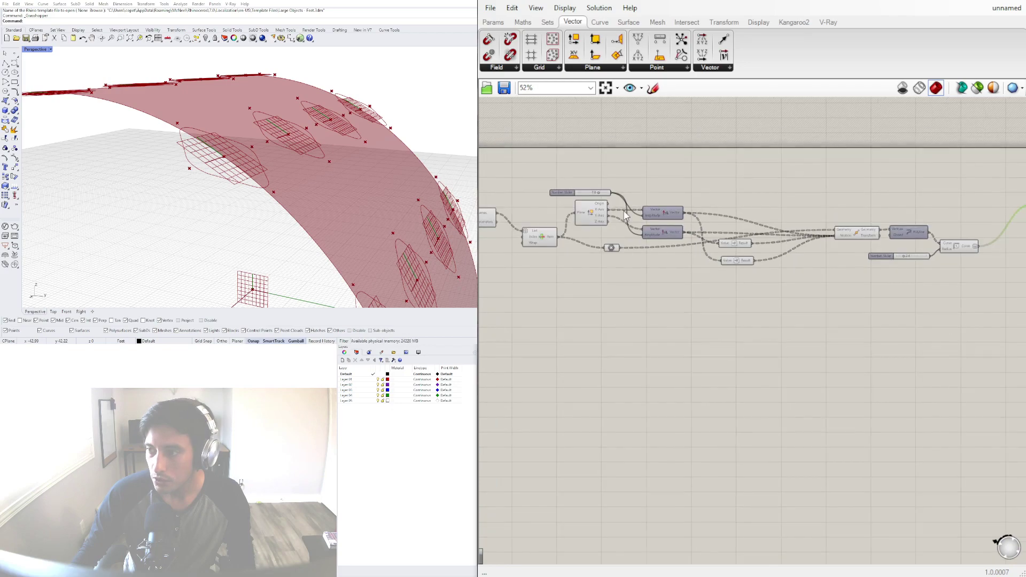
right_click_drag(622, 210, 777, 219)
scroll(685, 267, "up", 5)
right_click_drag(684, 267, 837, 313)
scroll(837, 313, "down", 3)
right_click_drag(599, 293, 683, 303)
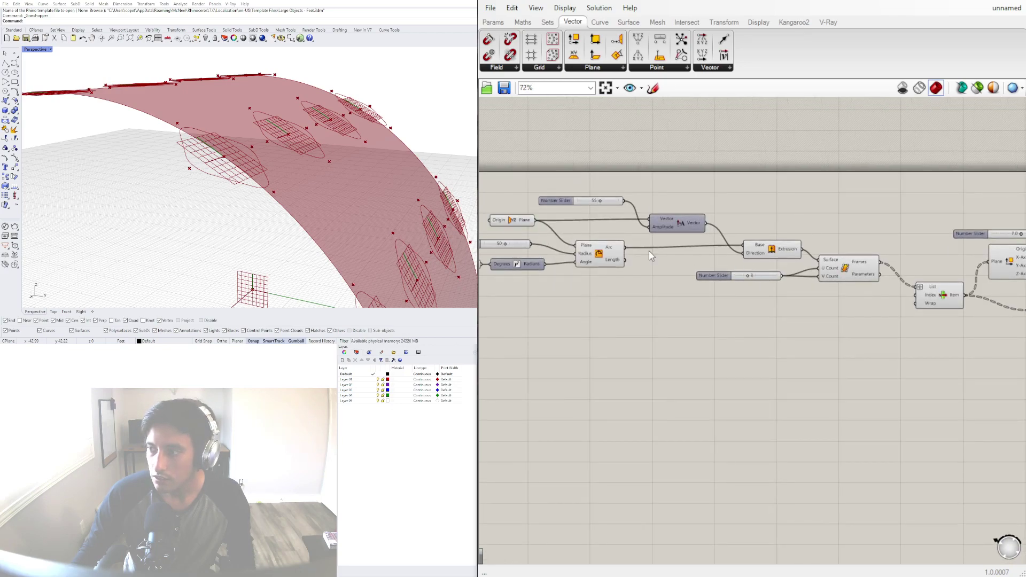
left_click(776, 253)
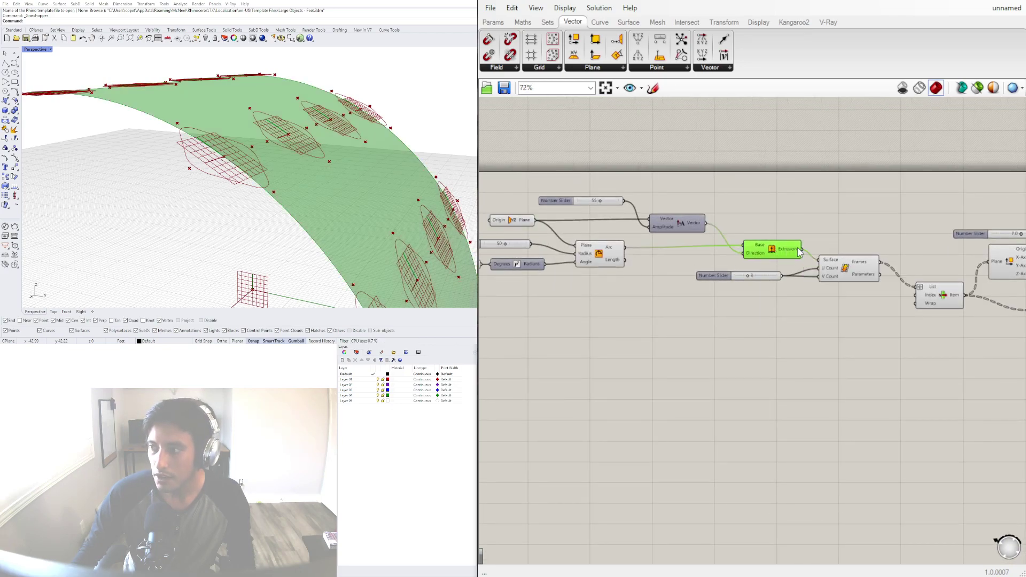
scroll(807, 247, "up", 3)
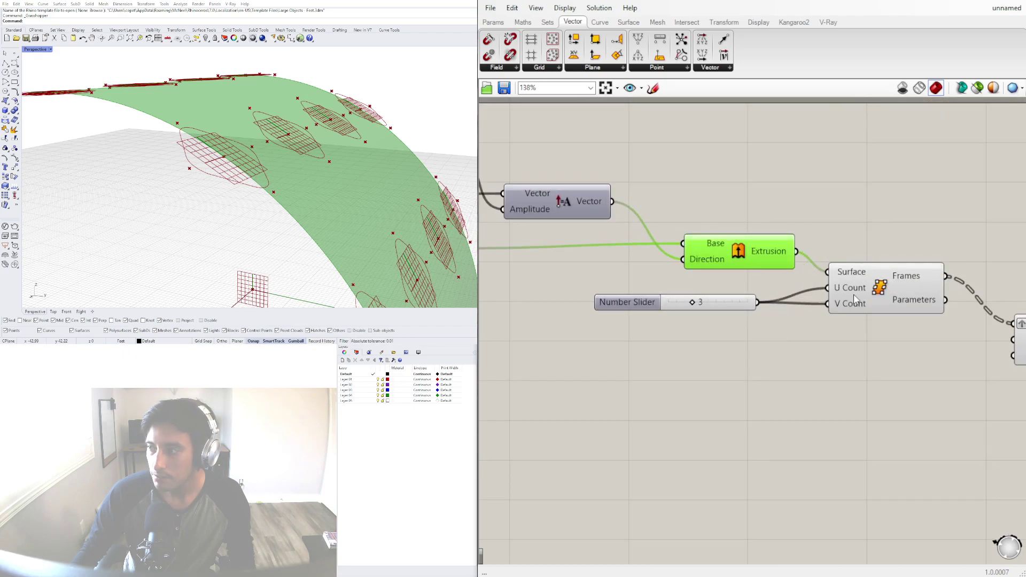
left_click_drag(893, 360, 697, 278)
left_click_drag(869, 296, 904, 323)
left_click(820, 253)
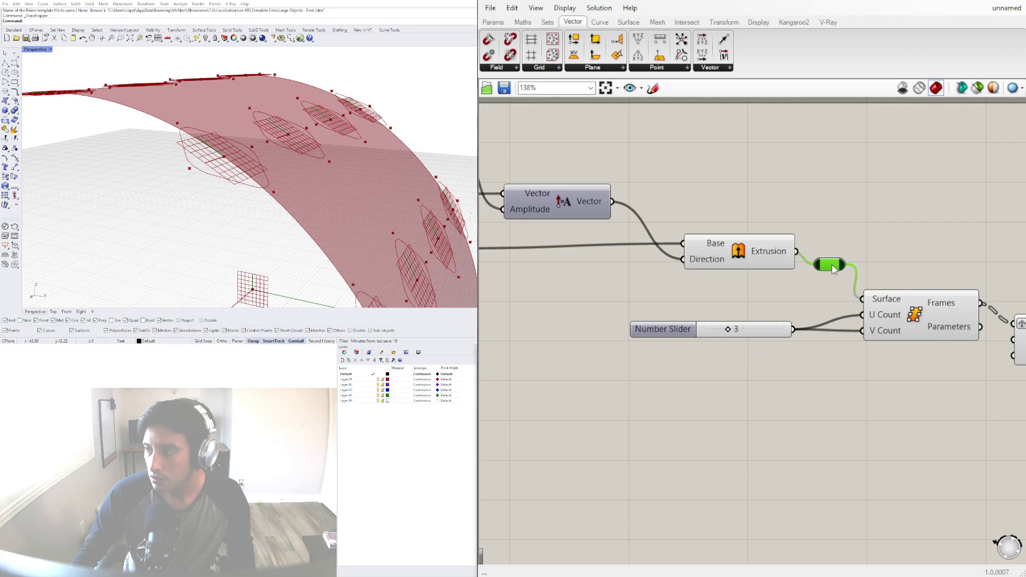
Connect the extrusion relay to Project's Brep input and check the projected curves on the vault.
left_click_drag(832, 265, 873, 271)
scroll(838, 267, "down", 8)
scroll(876, 267, "up", 6)
scroll(716, 251, "down", 3)
scroll(903, 241, "up", 8)
right_click_drag(914, 365, 826, 352)
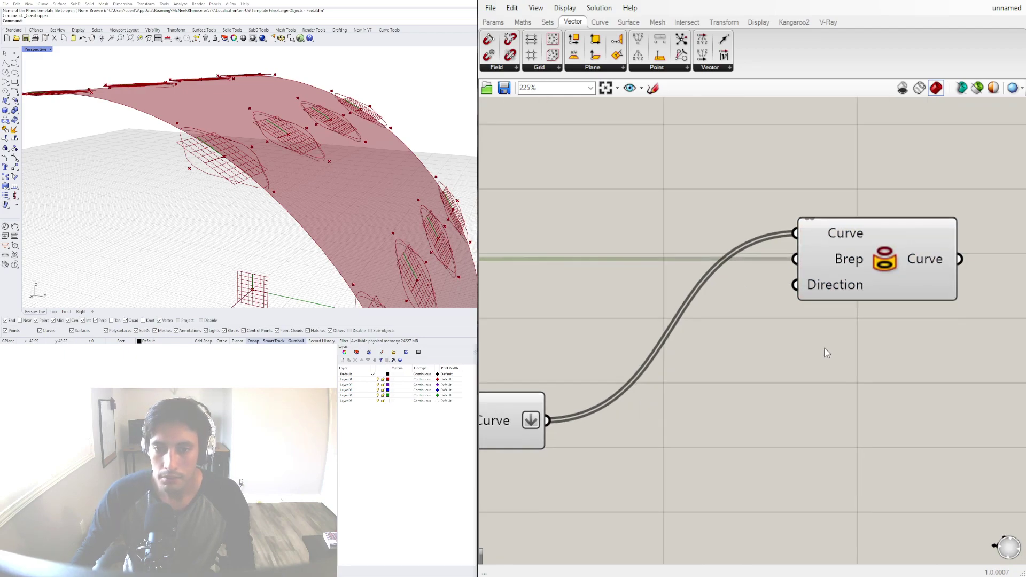
left_click(858, 268)
mouse_move(156, 98)
right_mouse_down()
mouse_move(175, 97)
mouse_move(158, 87)
mouse_move(165, 109)
right_mouse_up()
scroll(320, 106, "down", 6)
scroll(320, 108, "up", 5)
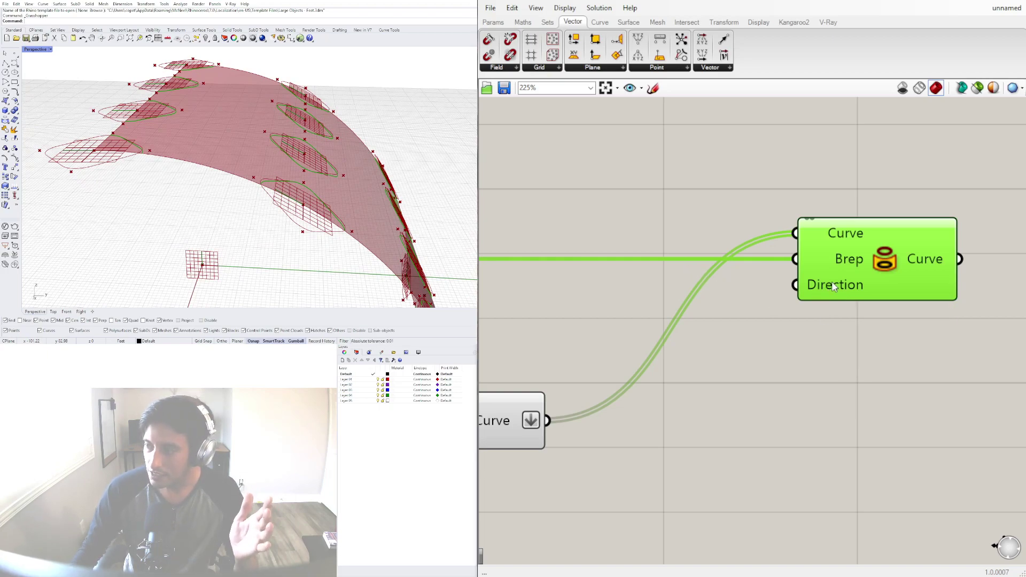
mouse_move(831, 280)
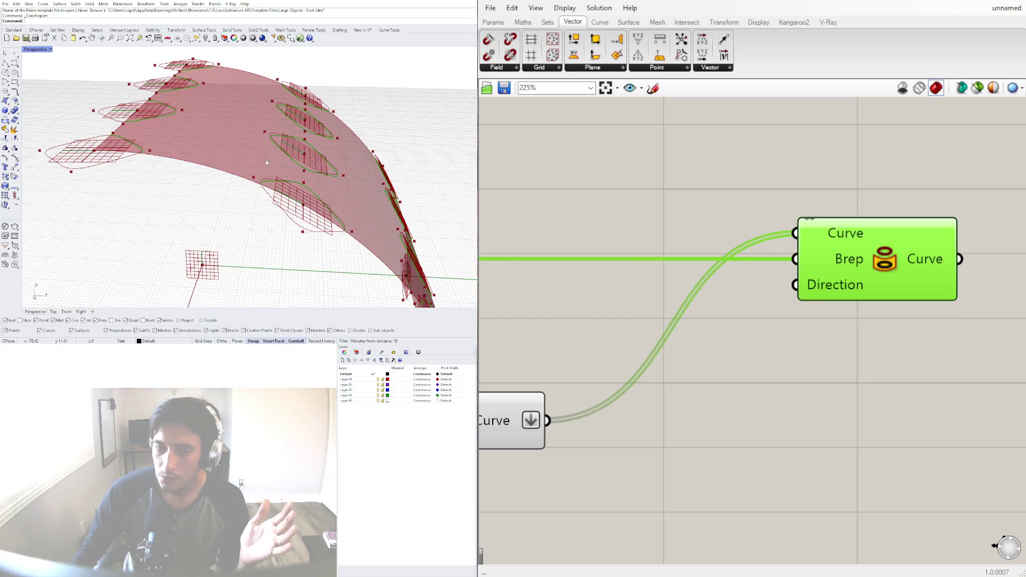
Turn off the Fillet component's preview and inspect the projected curves around the vault.
scroll(715, 264, "down", 3)
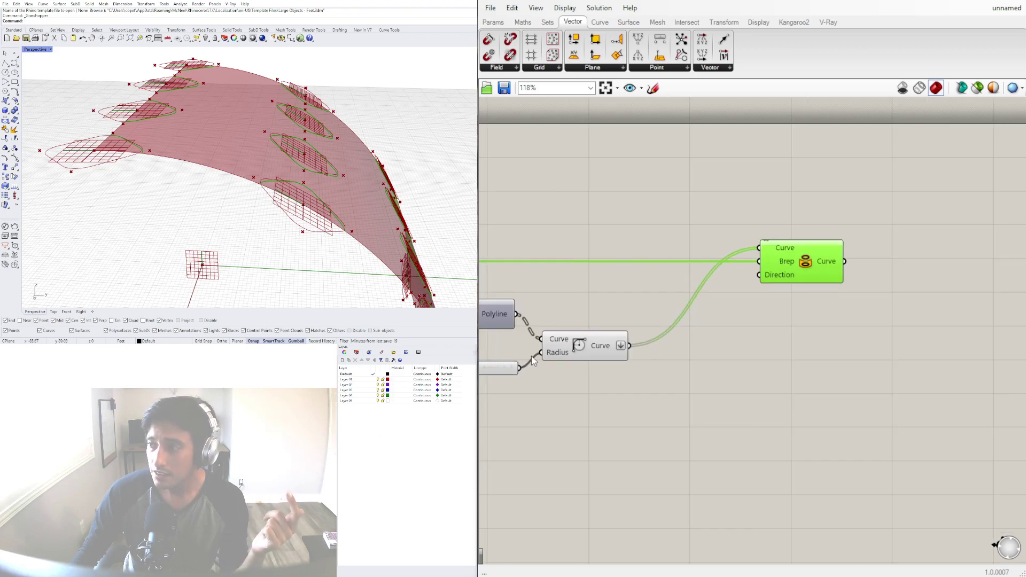
right_click_drag(581, 345, 878, 382)
right_click(875, 380)
left_click(902, 402)
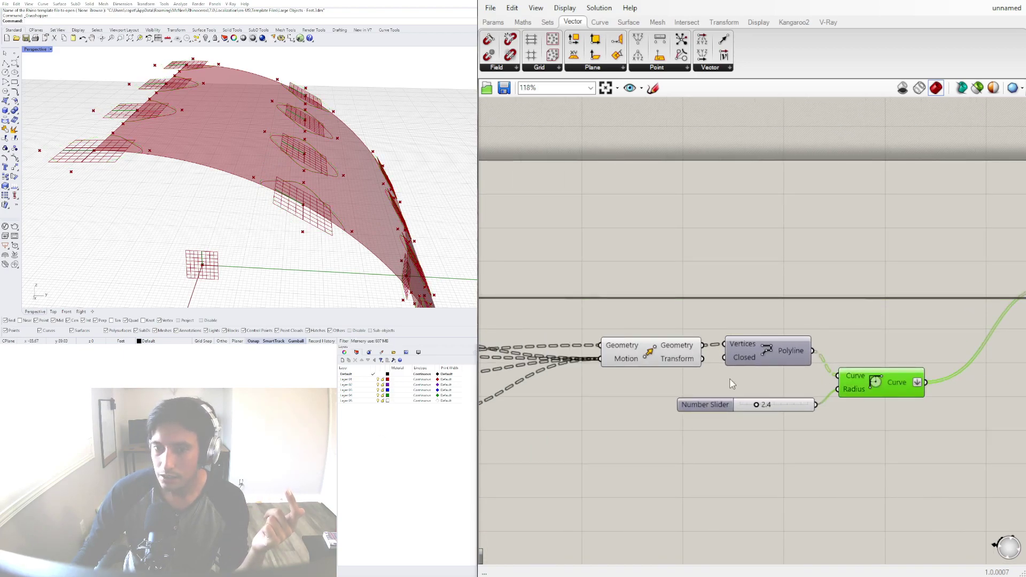
right_click_drag(417, 197, 318, 136)
scroll(374, 230, "down", 5)
scroll(320, 241, "up", 5)
scroll(368, 198, "up", 4)
scroll(764, 316, "down", 2)
scroll(765, 317, "down", 3)
scroll(874, 339, "up", 5)
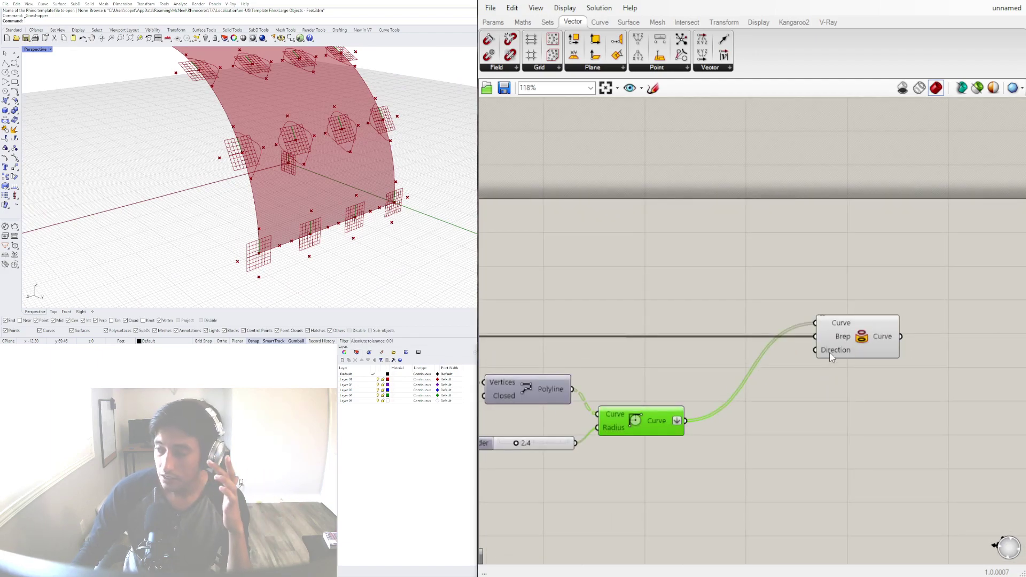
Move the Project component farther from Fillet to leave space before its Direction input.
left_click_drag(829, 353, 860, 351)
left_click(842, 394)
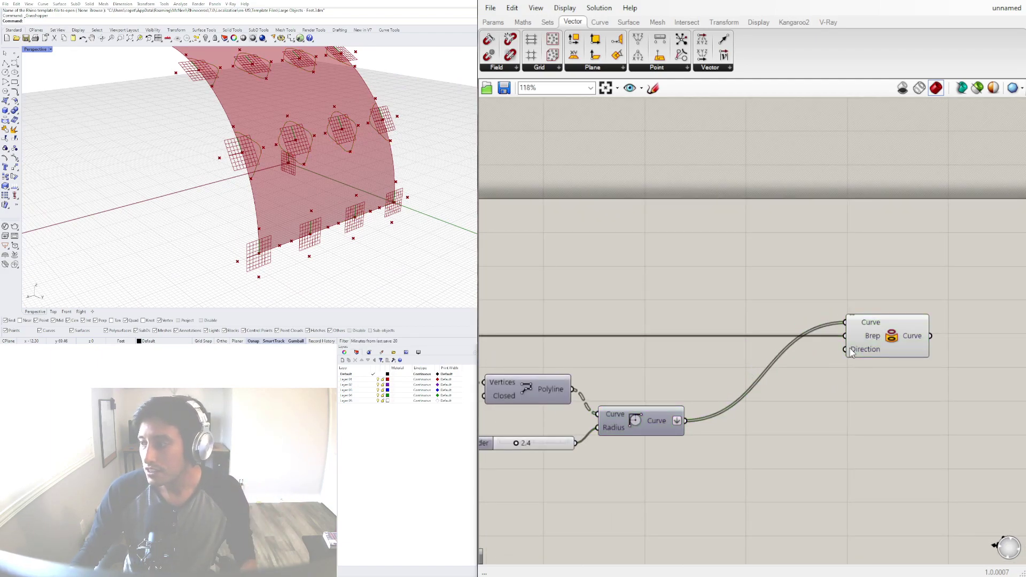
scroll(860, 324, "up", 2)
scroll(736, 337, "down", 5)
scroll(607, 357, "up", 2)
right_click_drag(607, 356, 527, 337)
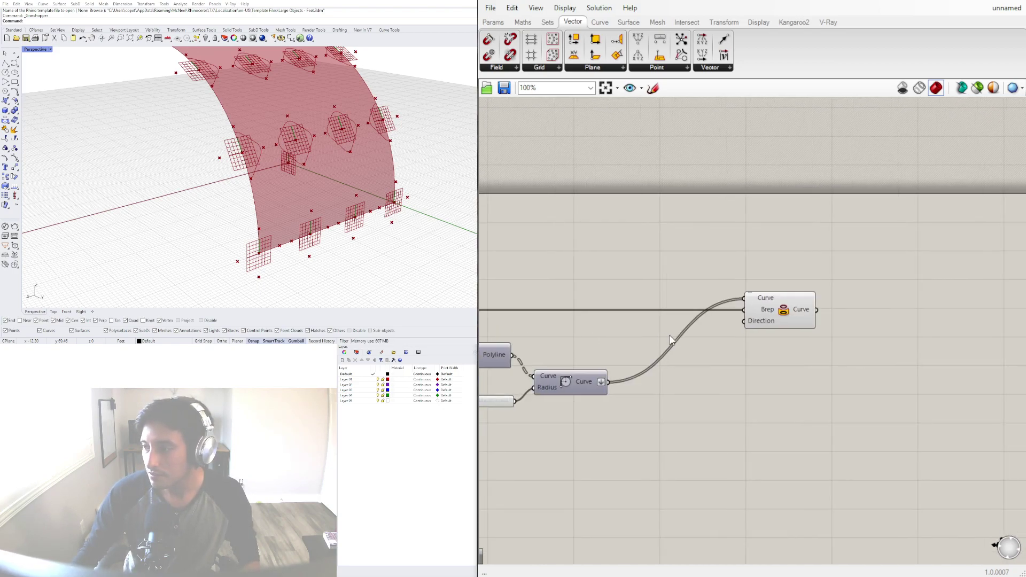
scroll(768, 313, "up", 2)
left_click_drag(756, 314, 774, 311)
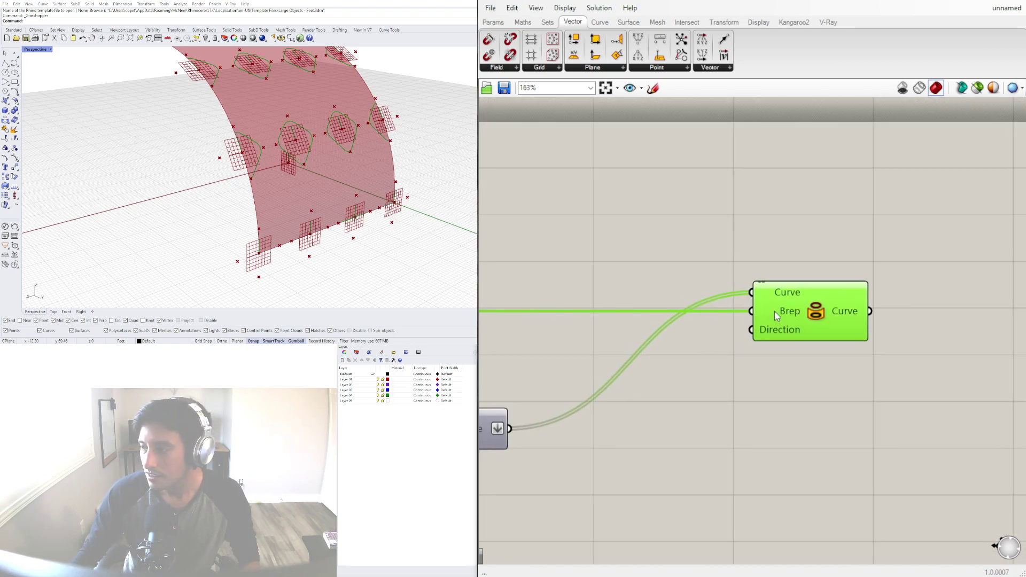
scroll(769, 313, "down", 4)
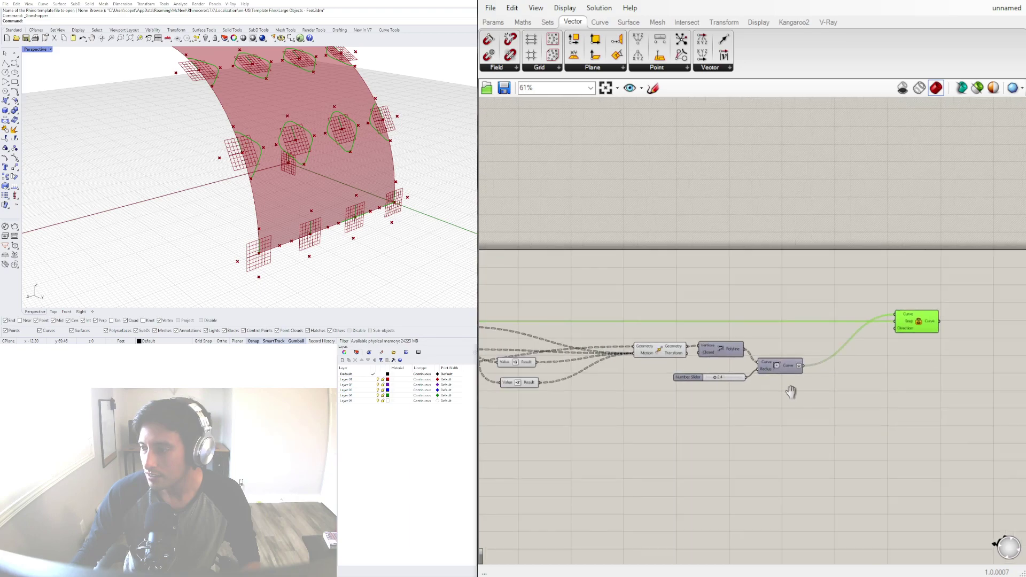
Remove the flattening from Fillet's Curve output and move the Project component farther away from Fillet.
scroll(765, 390, "up", 3)
right_click_drag(822, 361, 717, 364)
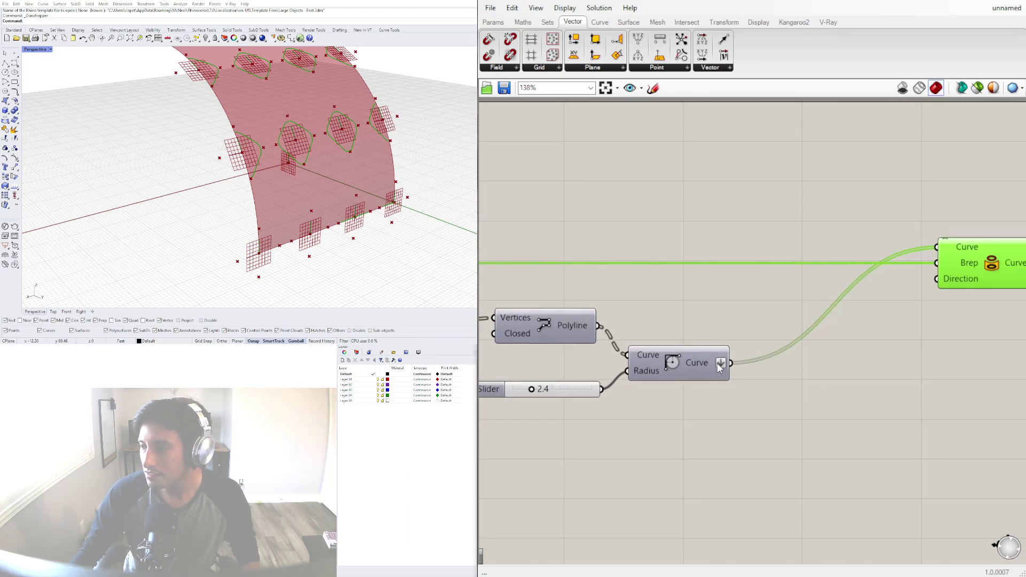
right_click(721, 364)
left_click(746, 428)
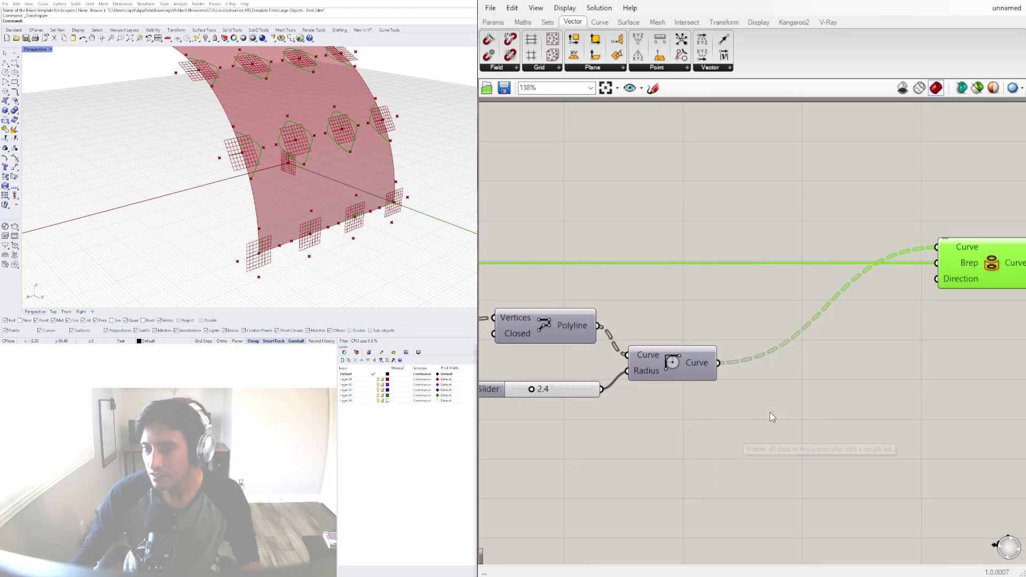
right_click_drag(853, 397, 655, 448)
left_click_drag(770, 326, 858, 300)
Connect List Item's Item output to Project's Direction input so each curve projects along its own surface frame.
right_click_drag(544, 367, 1025, 361)
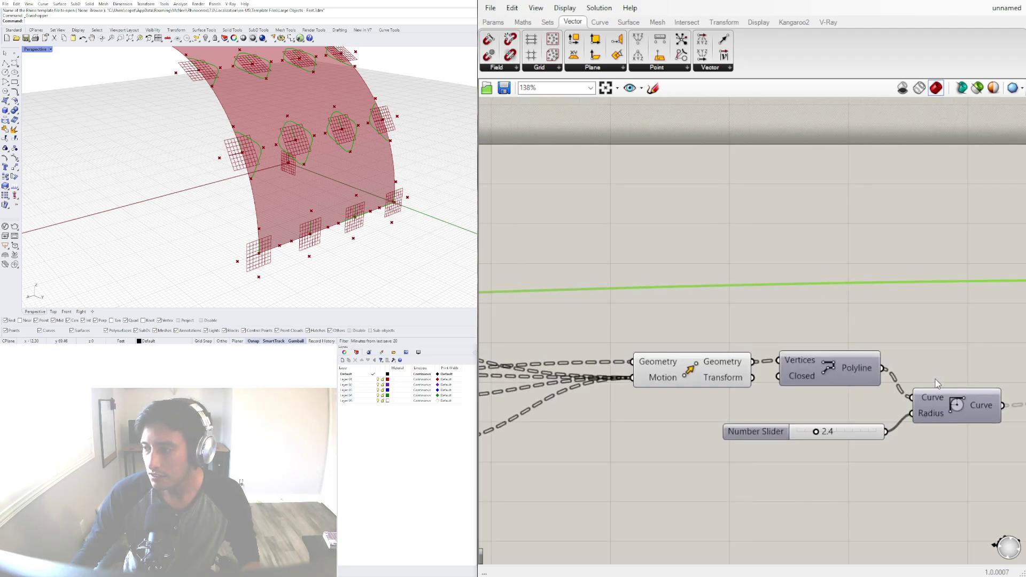
scroll(855, 383, "down", 5)
scroll(503, 364, "up", 3)
right_click_drag(542, 357, 768, 337)
left_click(682, 362)
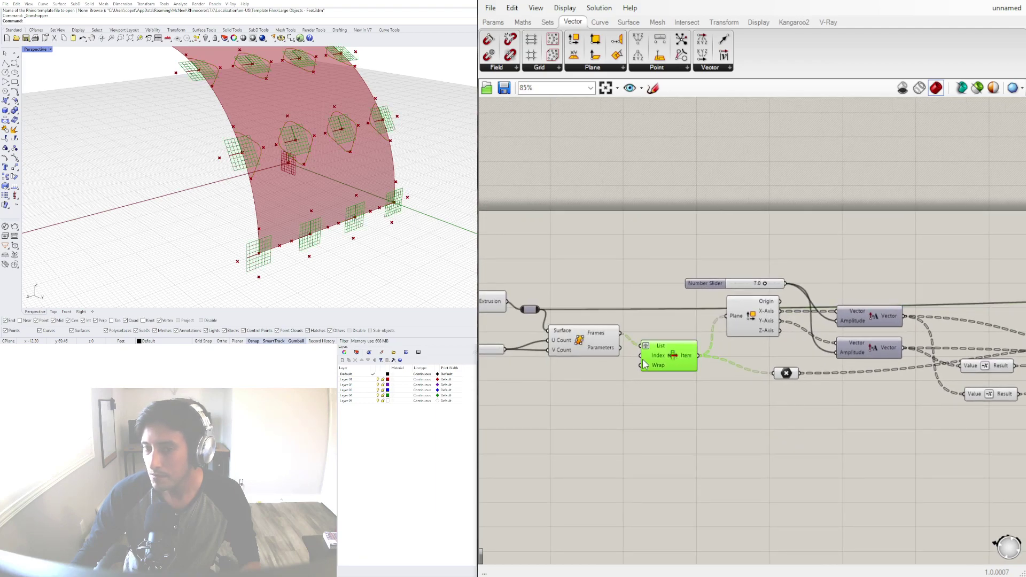
right_click_drag(681, 387, 601, 380)
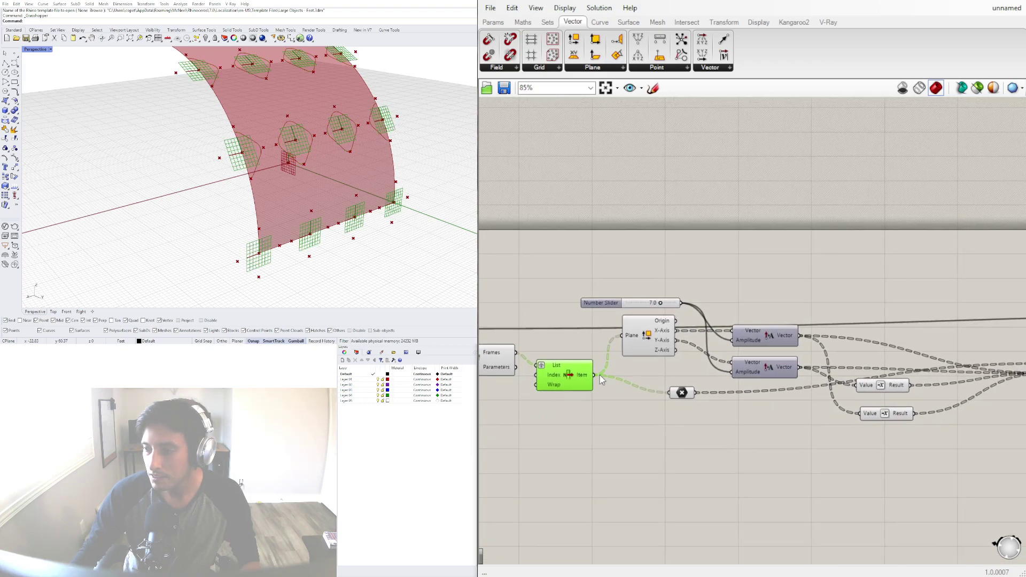
scroll(575, 389, "down", 5)
left_click_drag(595, 375, 695, 412)
scroll(832, 348, "up", 1)
scroll(762, 389, "down", 4)
scroll(1005, 401, "up", 5)
scroll(749, 403, "up", 6)
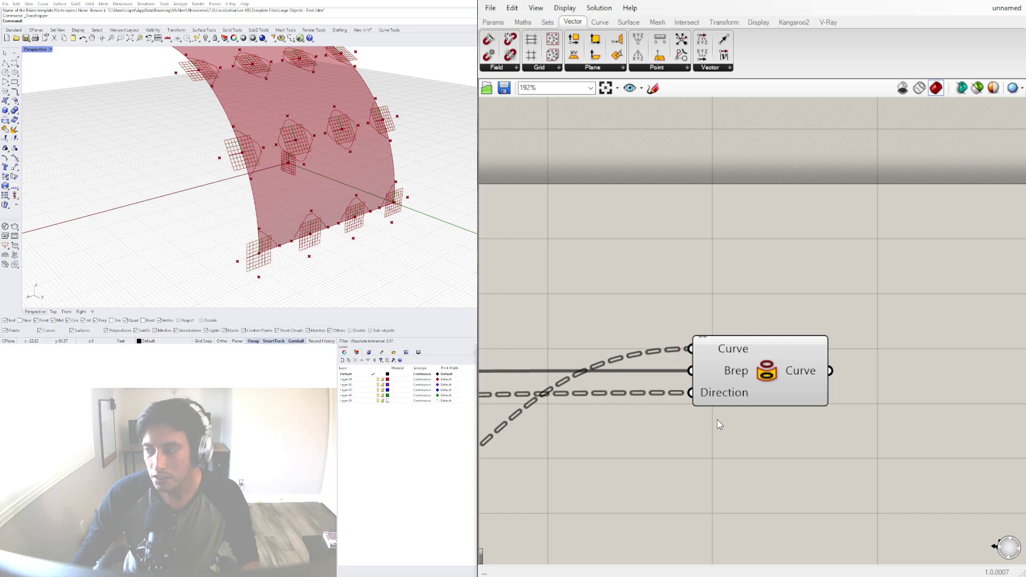
Highlight Project's output and examine the projected curves at the base, along the face and along the vault's profile.
left_click(720, 371)
scroll(279, 243, "up", 3)
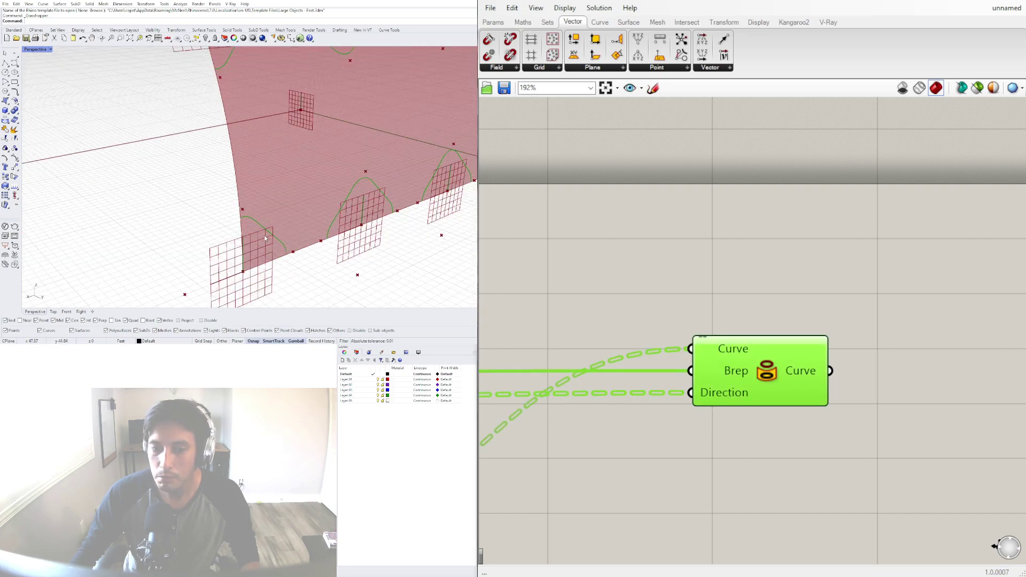
scroll(219, 257, "down", 9)
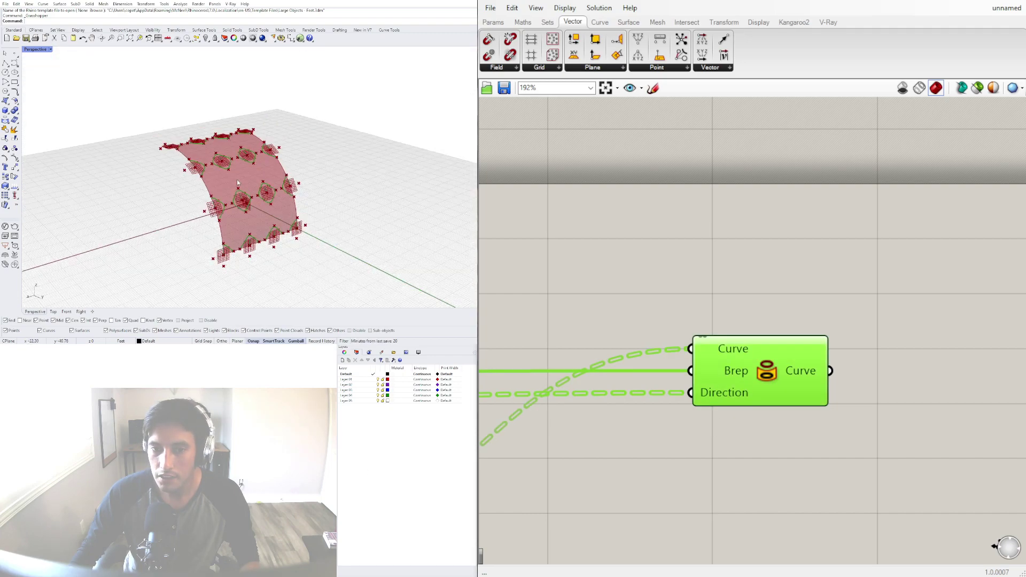
right_click_drag(236, 178, 191, 209)
scroll(191, 209, "up", 8)
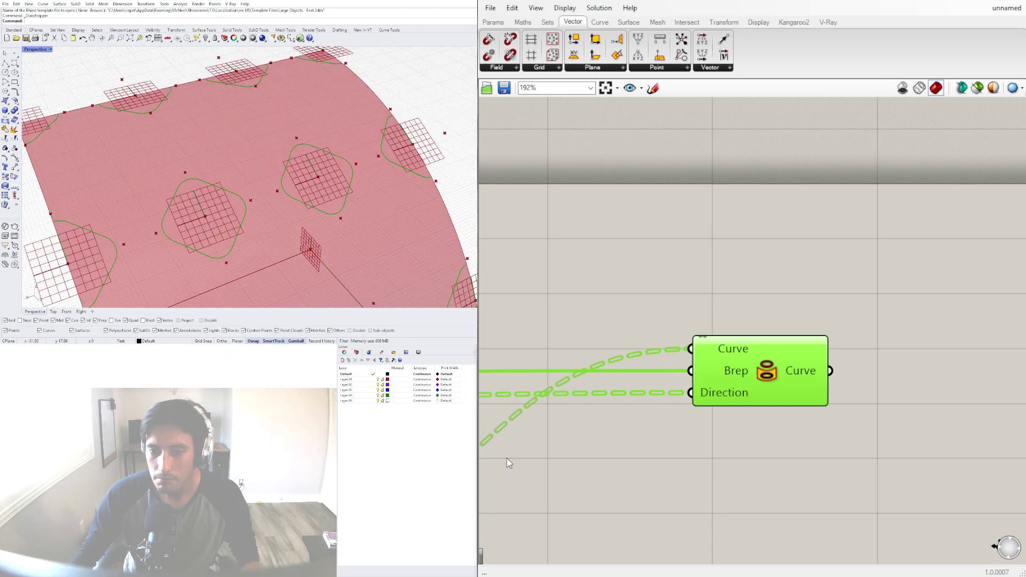
right_click_drag(390, 198, 409, 155)
scroll(793, 366, "down", 5)
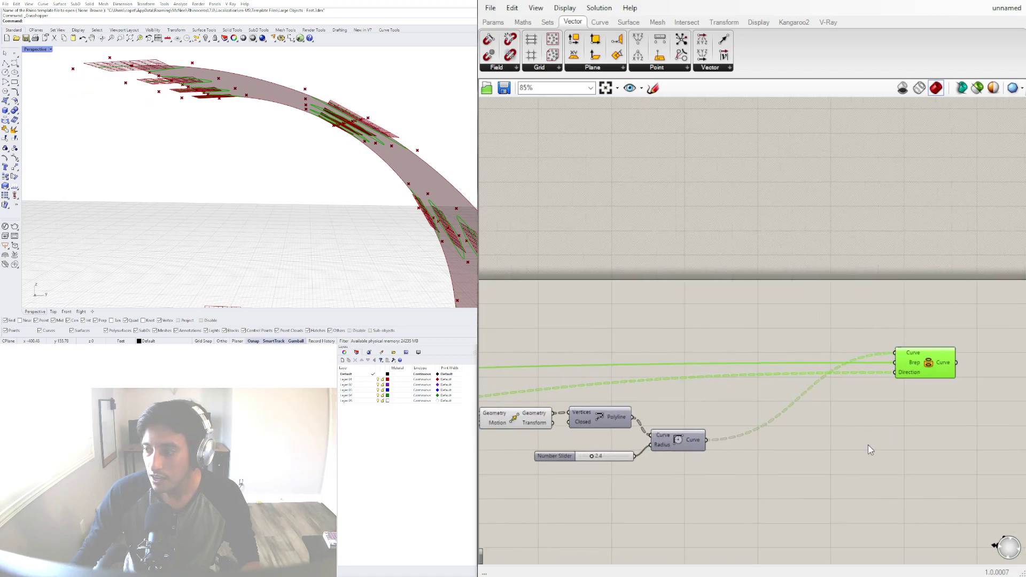
Temporarily show the Fillet curves to compare them with the projected curves on the vault.
right_click(681, 441)
left_click(706, 458)
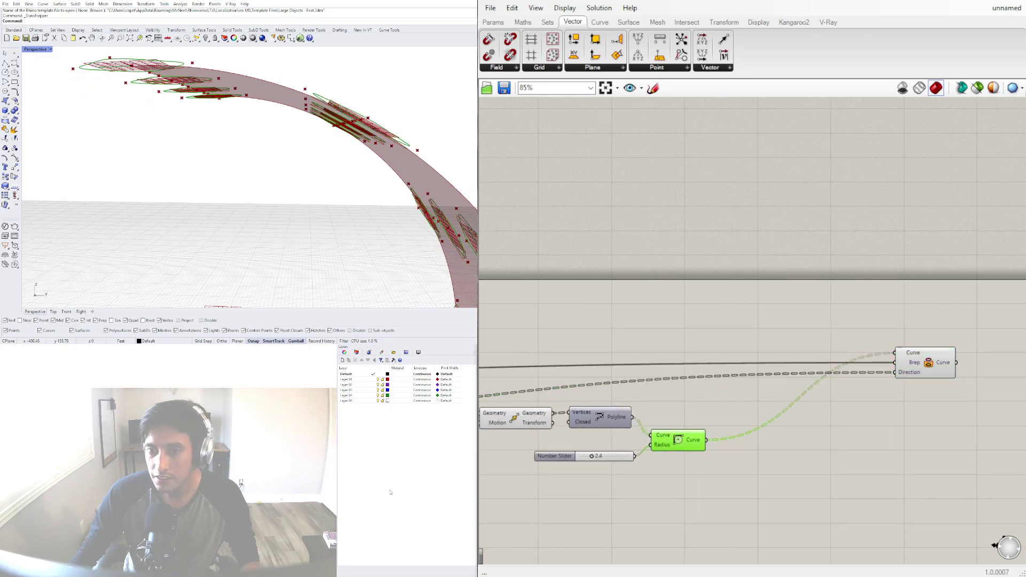
right_click_drag(324, 163, 322, 155)
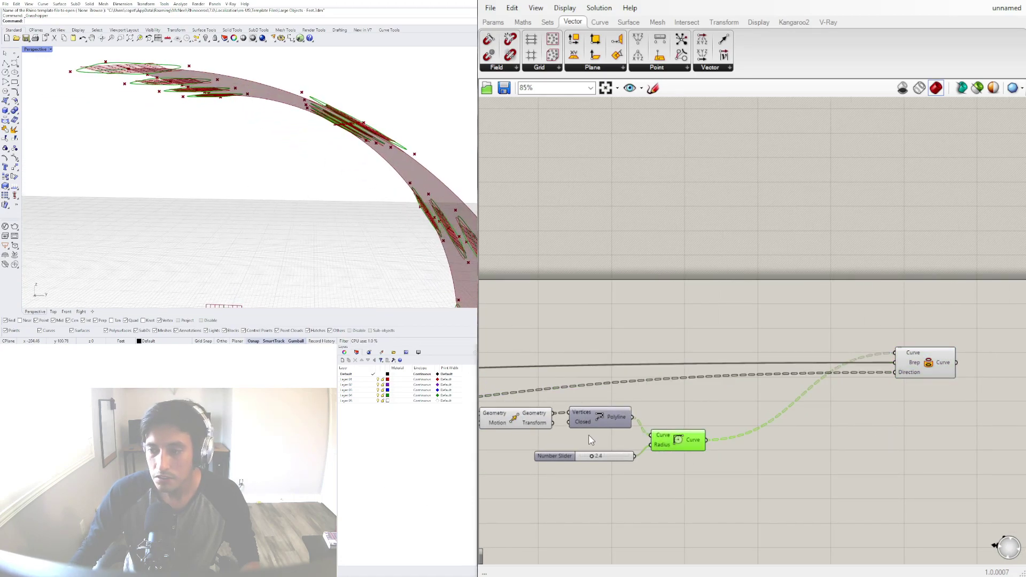
right_click(682, 442)
left_click(690, 463)
Turn off the preview of the Move component that generates the diamond points.
right_click_drag(654, 427, 826, 428)
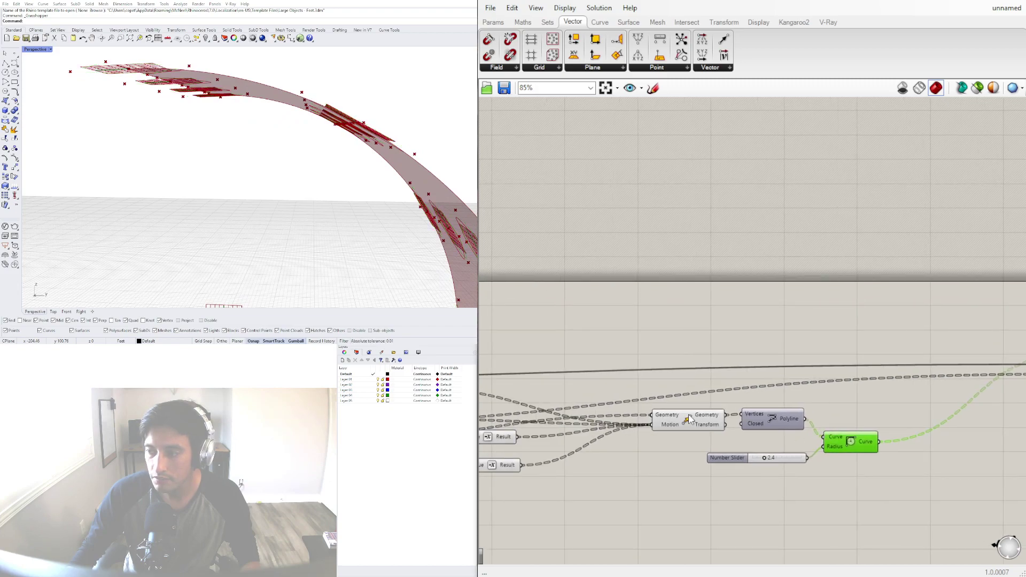
right_click(690, 420)
left_click(706, 437)
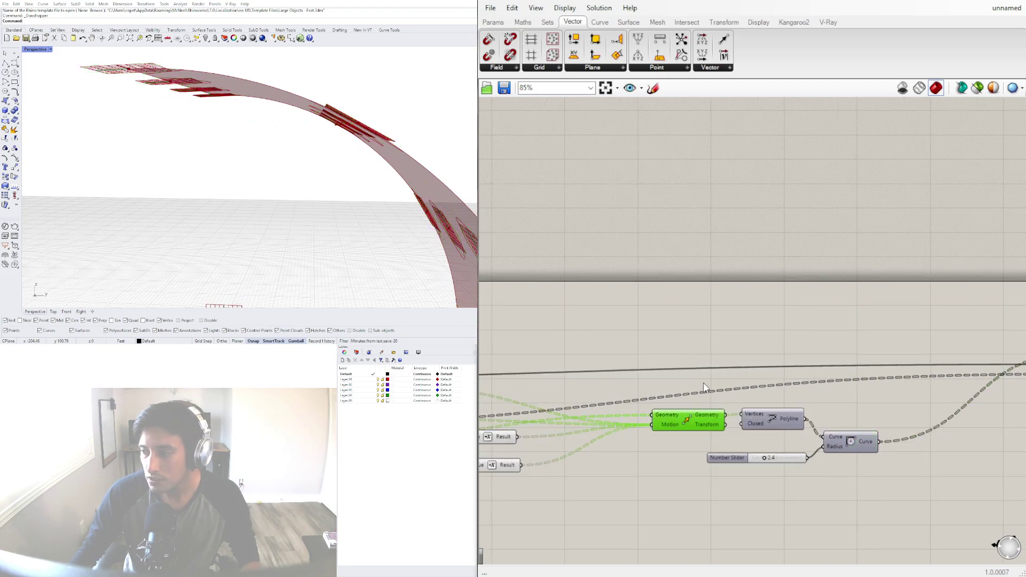
left_click(703, 383)
Move the Project component closer to Fillet to tidy the end of the definition.
scroll(884, 452, "down", 3)
right_click_drag(884, 452, 746, 432)
scroll(823, 417, "up", 1)
left_click_drag(861, 380, 791, 386)
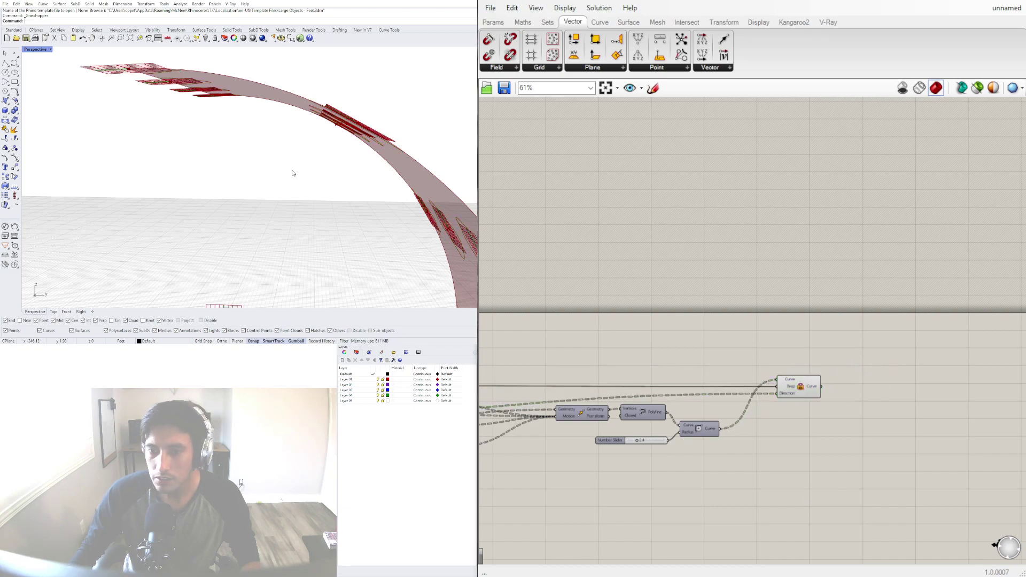
Examine the frame origins and axes from Deconstruct Plane, and compare them with Project's curves on the vault.
right_click_drag(293, 175, 353, 488)
right_click_drag(657, 407, 937, 379)
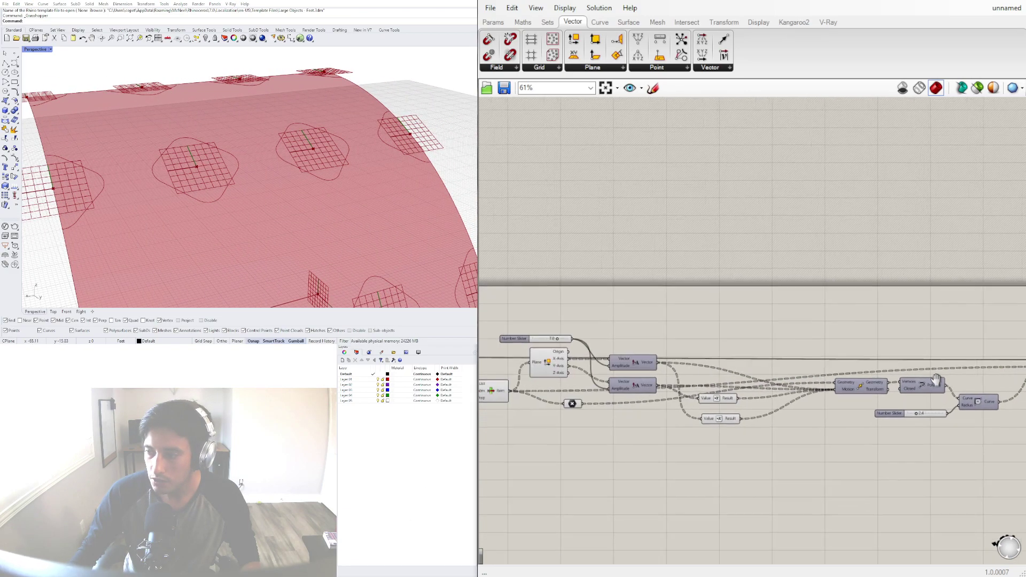
right_click_drag(597, 376, 719, 361)
left_click(678, 357)
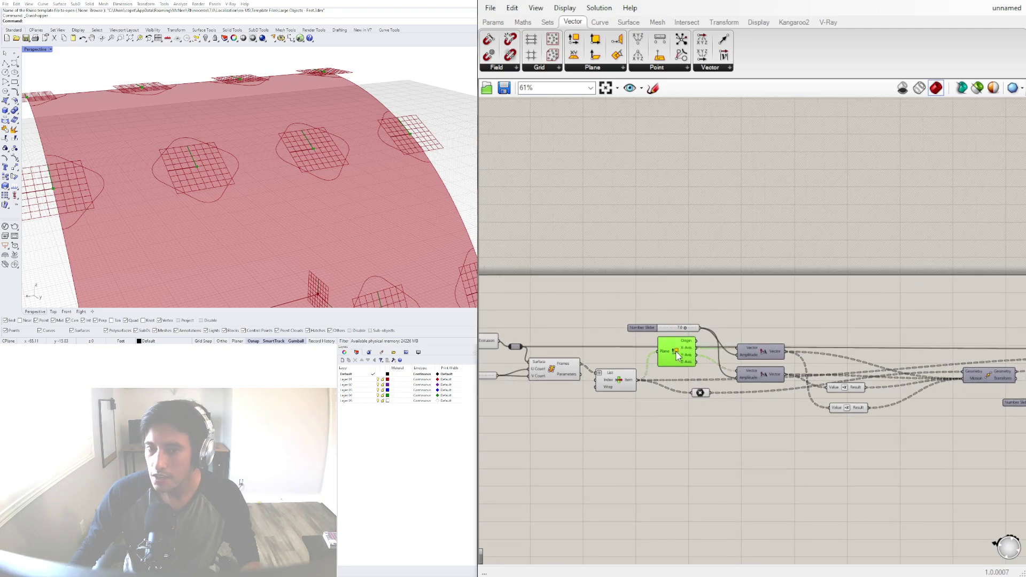
scroll(663, 357, "up", 4)
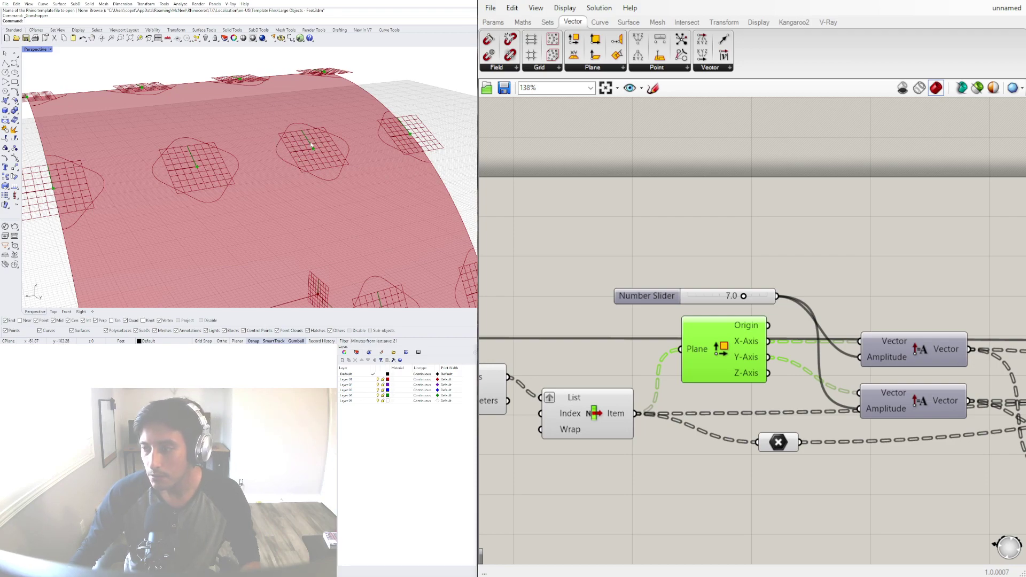
scroll(785, 239, "down", 5)
right_click_drag(786, 239, 581, 246)
scroll(898, 334, "up", 3)
right_click_drag(976, 335, 789, 337)
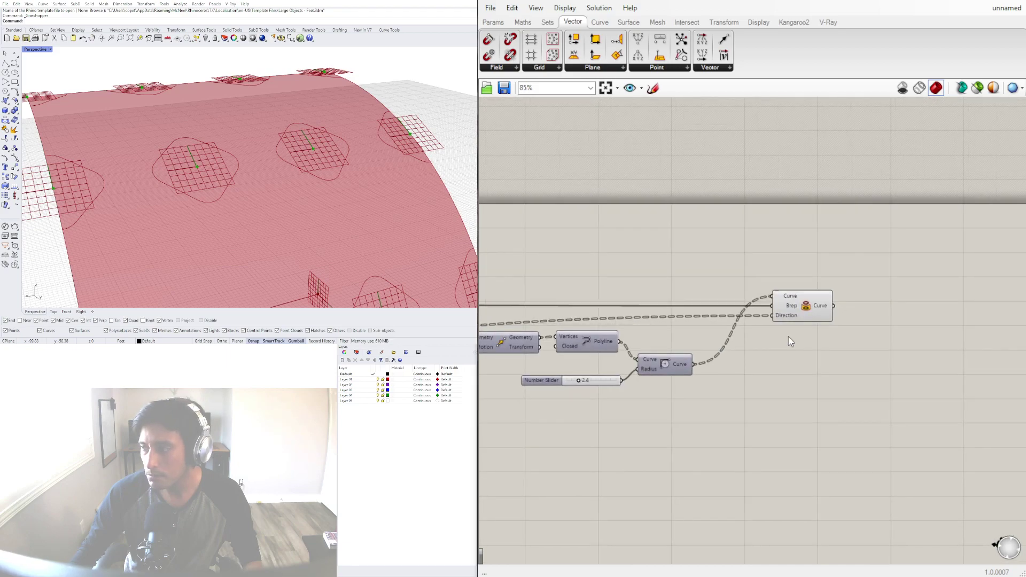
left_click(802, 307)
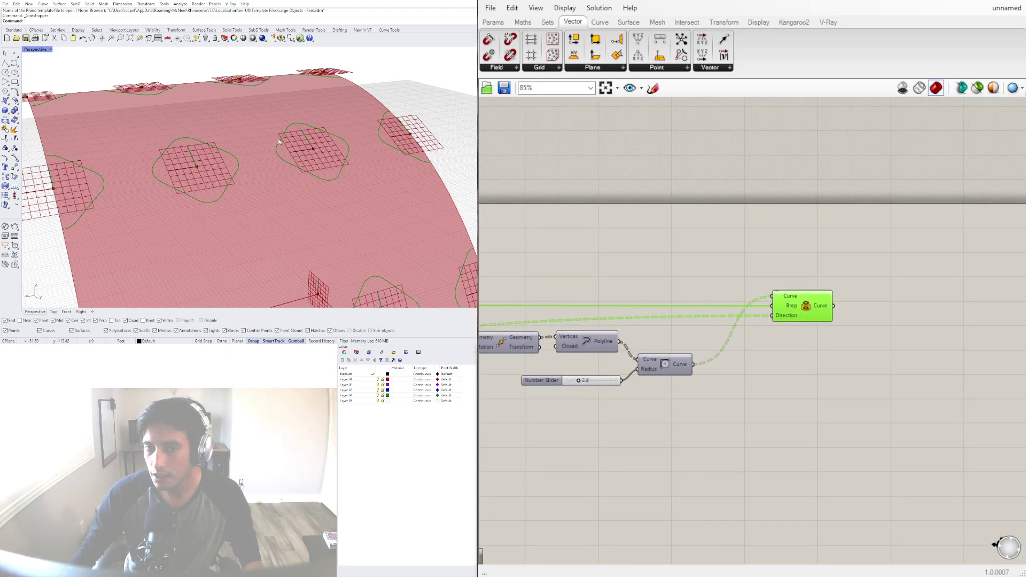
Set the fillet radius slider to 1.5 and check the projected curves across the whole vault.
scroll(566, 396, "up", 5)
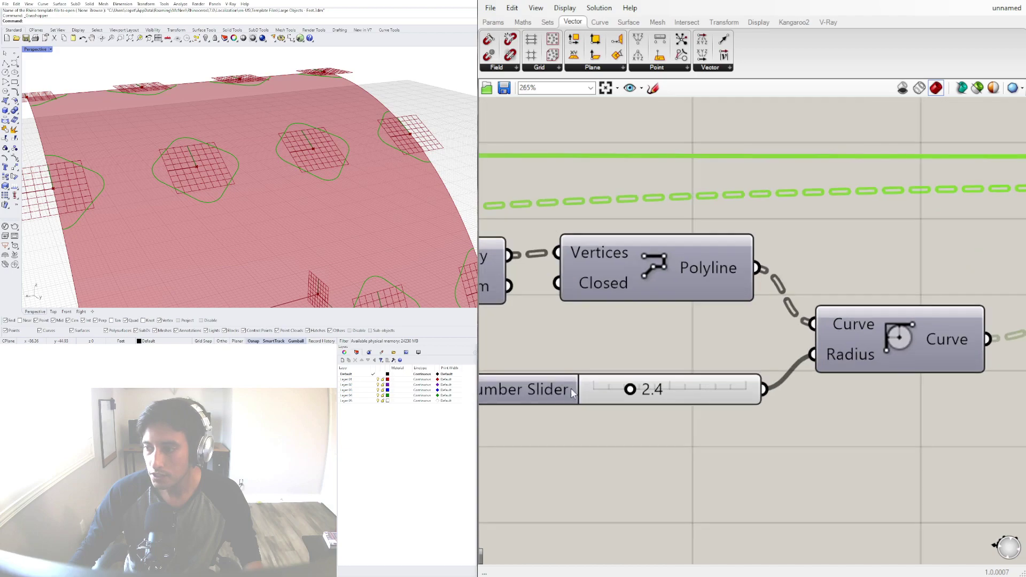
left_click_drag(620, 391, 617, 390)
mouse_move(278, 213)
right_mouse_down()
mouse_move(342, 120)
mouse_move(342, 152)
mouse_move(284, 212)
right_mouse_up()
scroll(748, 316, "down", 6)
right_click_drag(859, 348, 873, 413)
right_click_drag(278, 133, 245, 156)
scroll(244, 156, "down", 9)
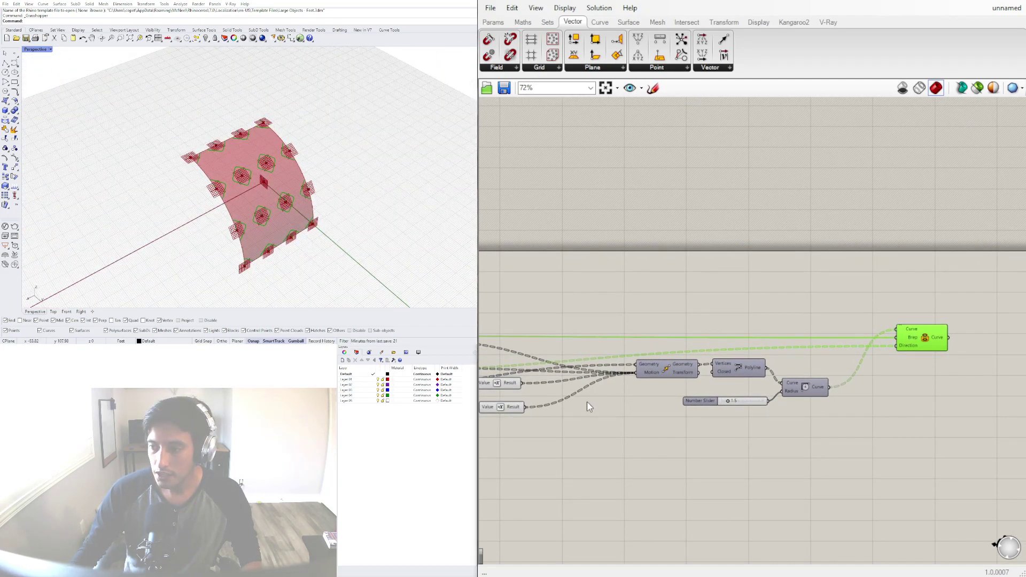
Set the shared U and V count slider to 4, and wire a duplicate of it to V Count alone.
scroll(728, 400, "up", 8)
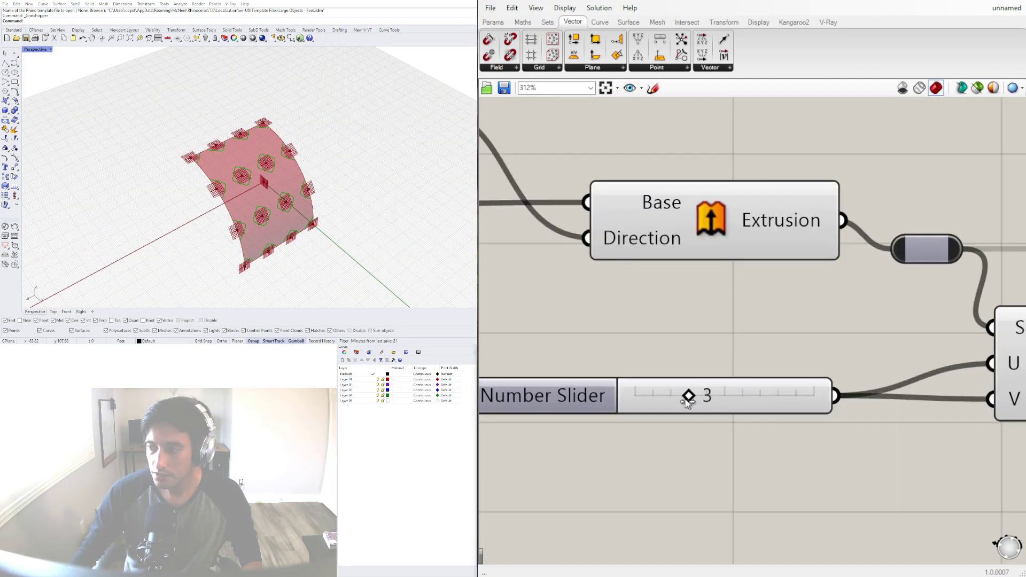
left_click_drag(690, 399, 714, 400)
left_click_drag(570, 396, 567, 426)
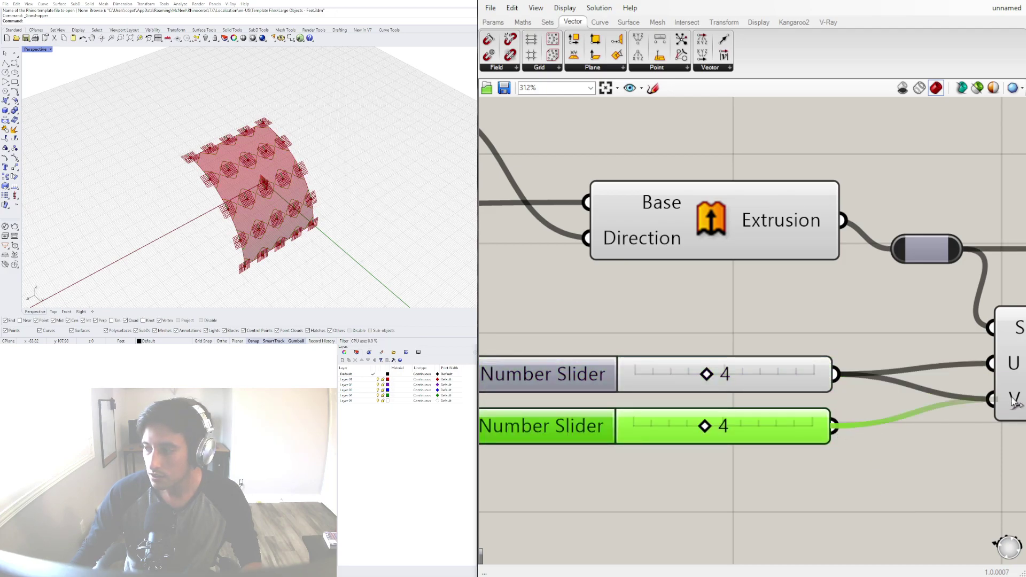
Set the Surface Frames U count to 3 and the V count to 5.
left_click_drag(714, 379, 684, 376)
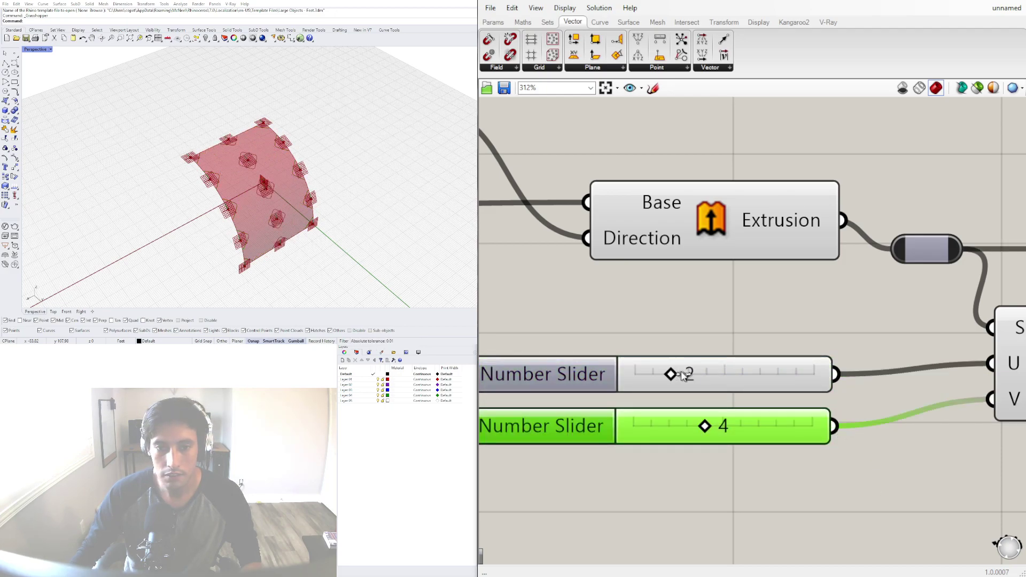
left_click_drag(711, 439, 721, 434)
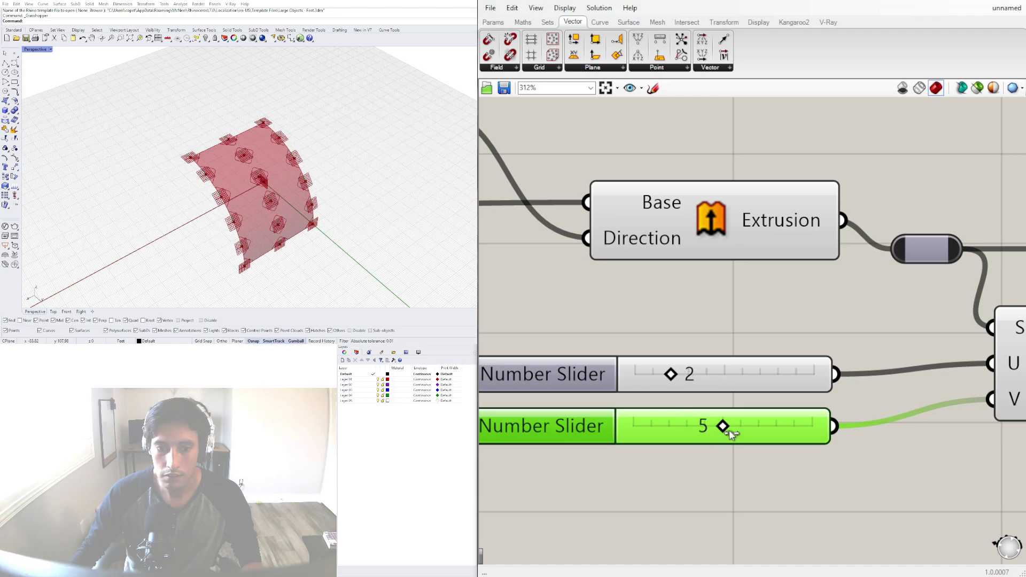
left_click_drag(686, 376, 696, 377)
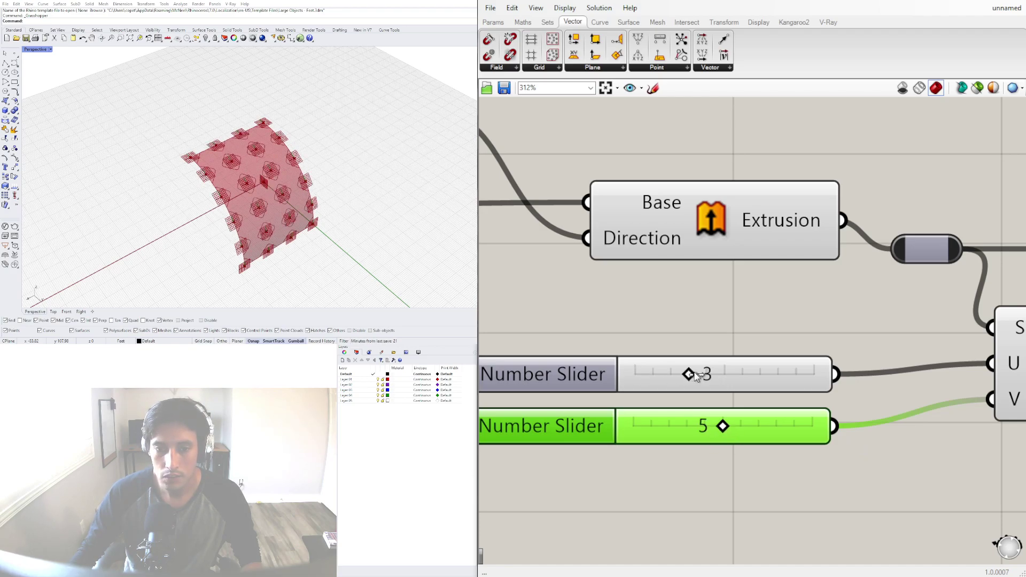
Set the vault arc's angle to 180 degrees and its radius to 31.
scroll(730, 238, "down", 8)
right_click_drag(649, 289, 924, 367)
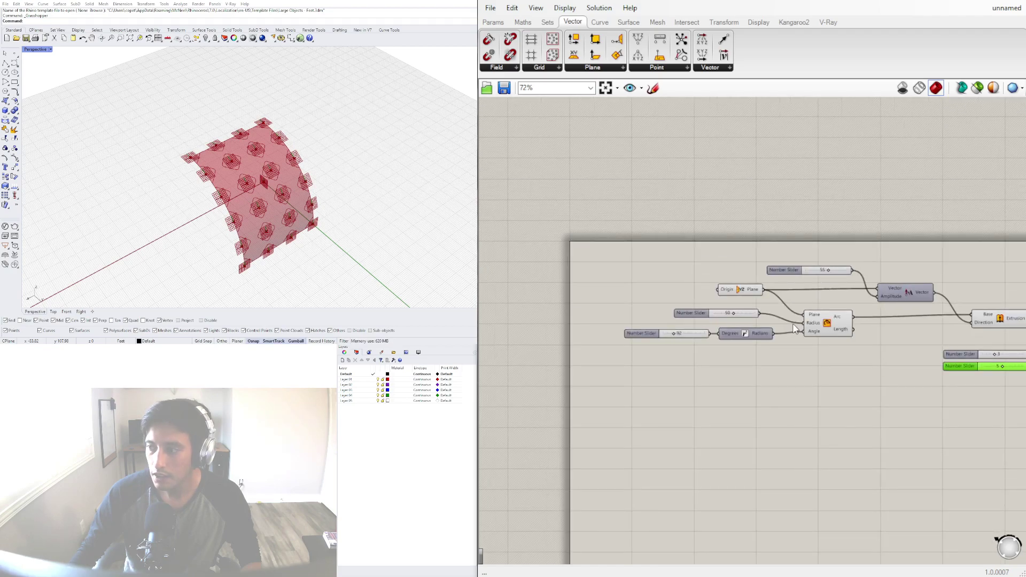
scroll(689, 336, "up", 5)
mouse_move(650, 332)
left_mouse_down()
mouse_move(682, 331)
mouse_move(666, 328)
left_mouse_up()
double_click(667, 328)
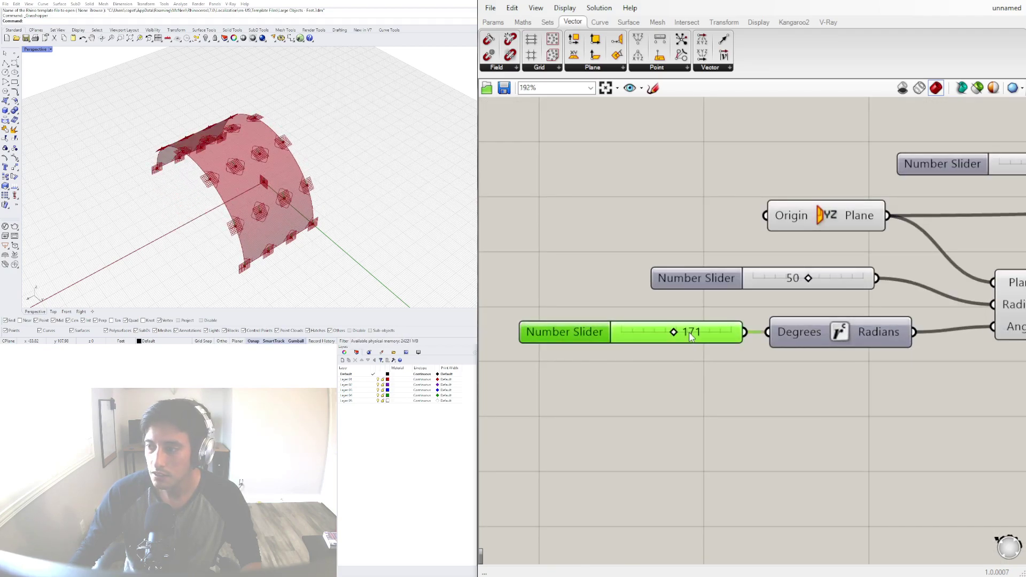
key("Return")
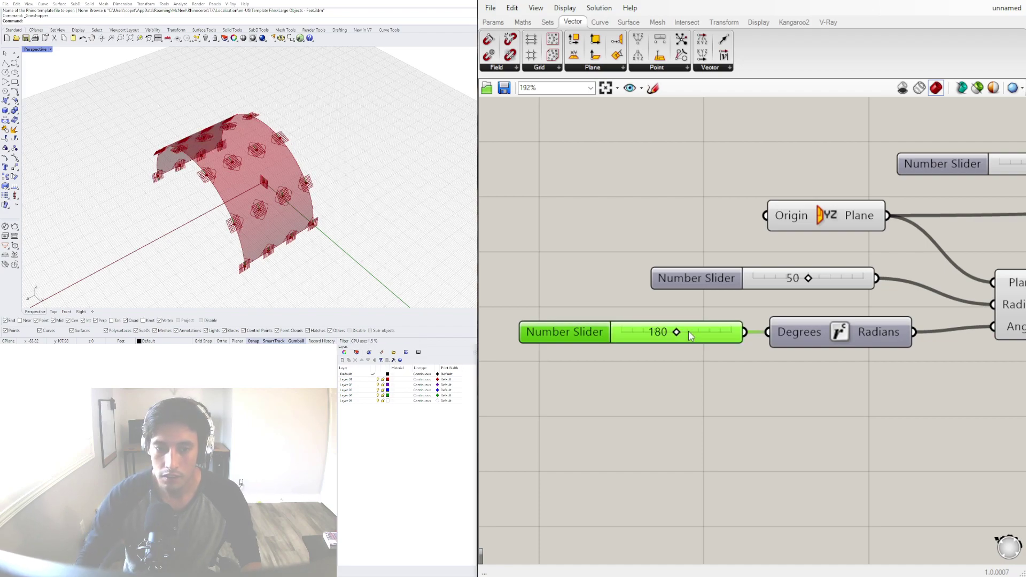
left_click_drag(811, 282, 789, 289)
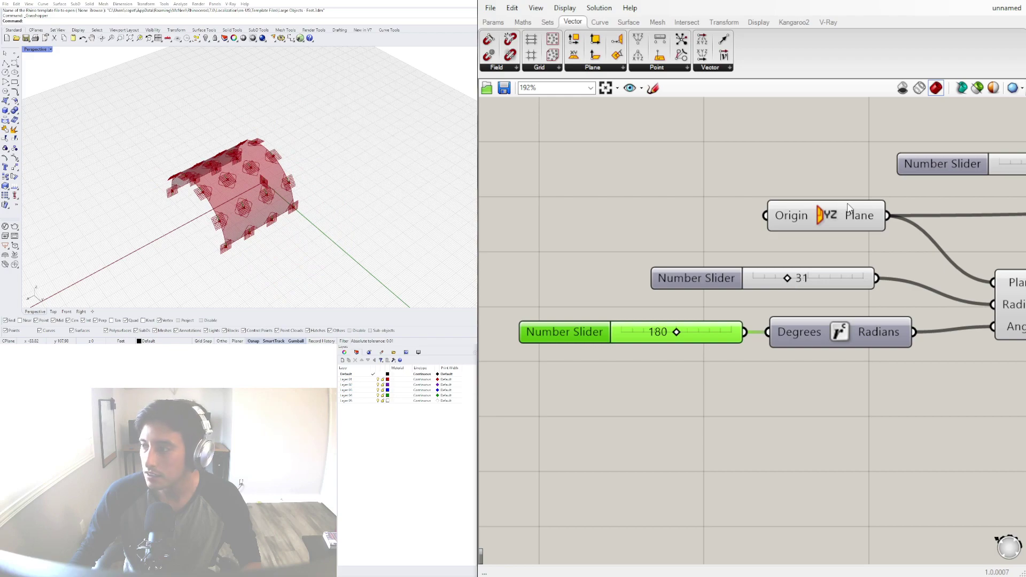
Set the slider driving both diamond vector amplitudes to 4.3.
scroll(848, 203, "down", 4)
right_click_drag(903, 291, 644, 319)
right_click_drag(850, 342, 604, 334)
right_click_drag(942, 372, 735, 360)
scroll(828, 207, "up", 2)
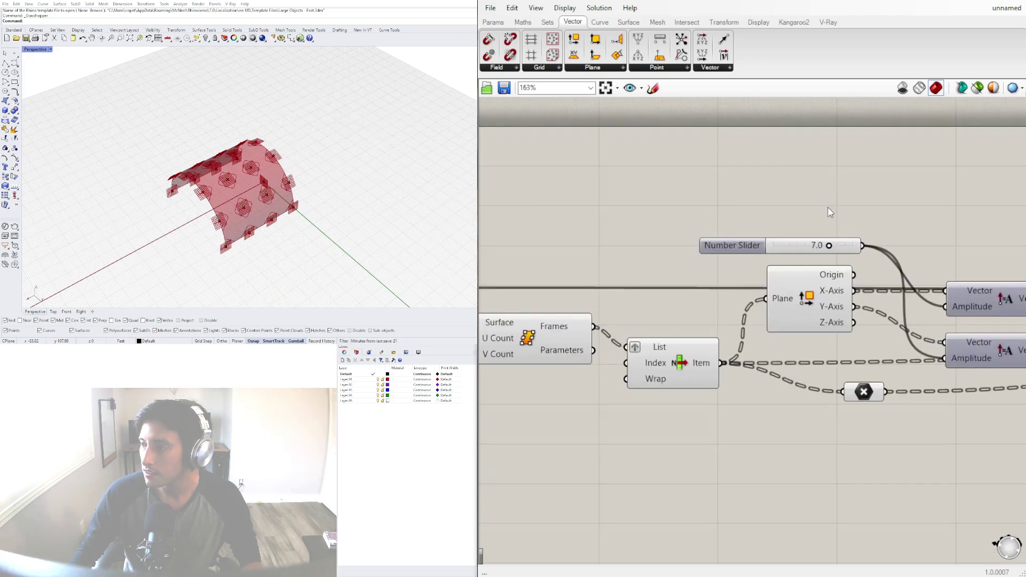
scroll(829, 212, "up", 2)
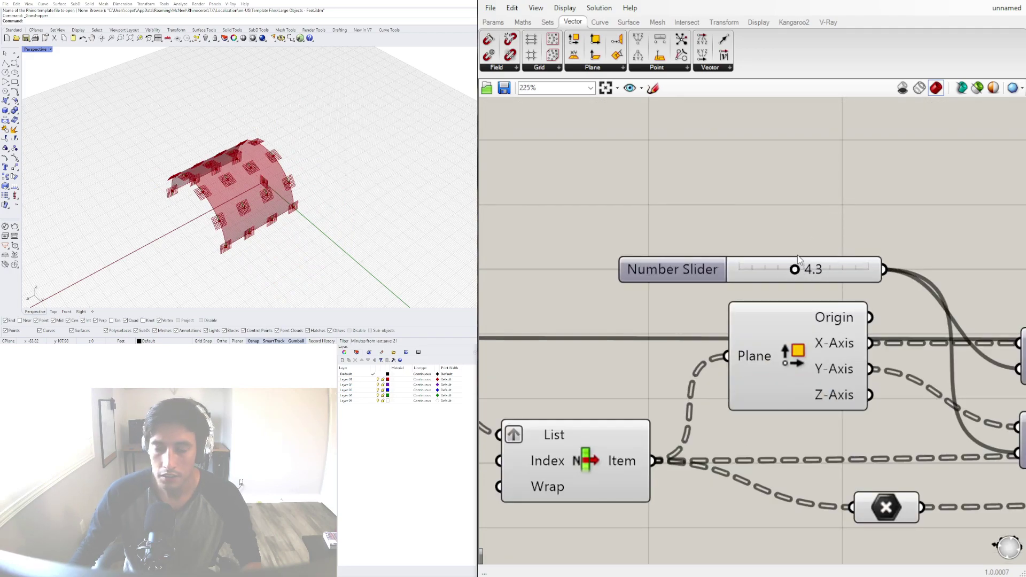
Hide the preview of the List Item component that receives the surface frames.
scroll(798, 260, "down", 4)
right_click(594, 291)
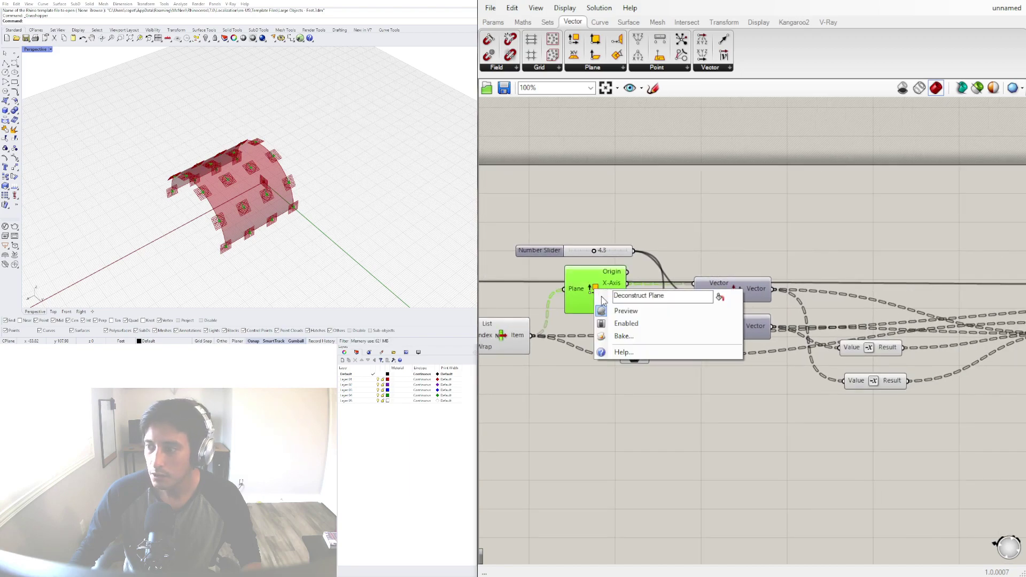
left_click(824, 394)
scroll(537, 373, "down", 2)
left_click(555, 354)
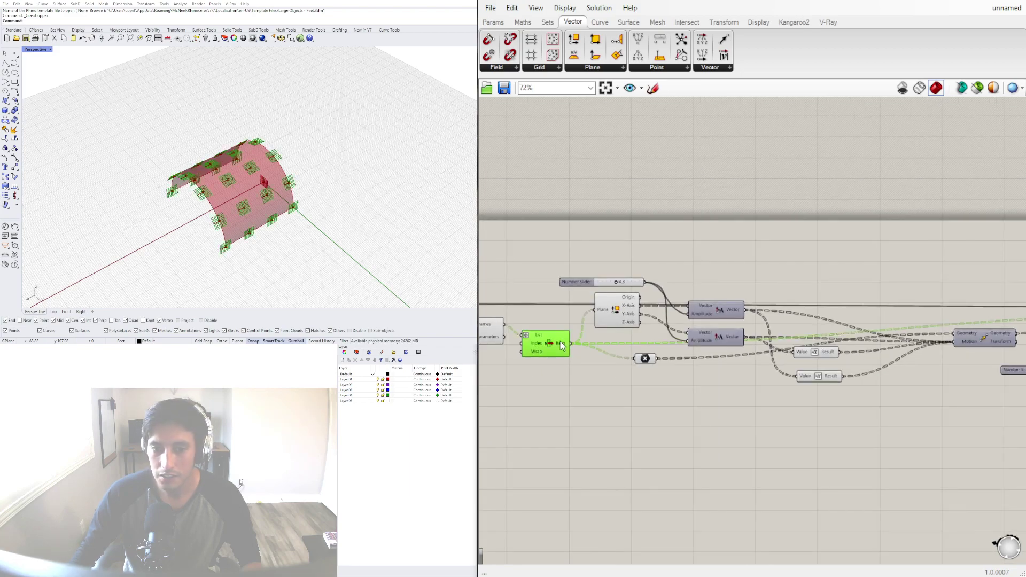
right_click_drag(561, 348, 840, 348)
scroll(828, 344, "up", 4)
right_click(829, 345)
left_click(855, 367)
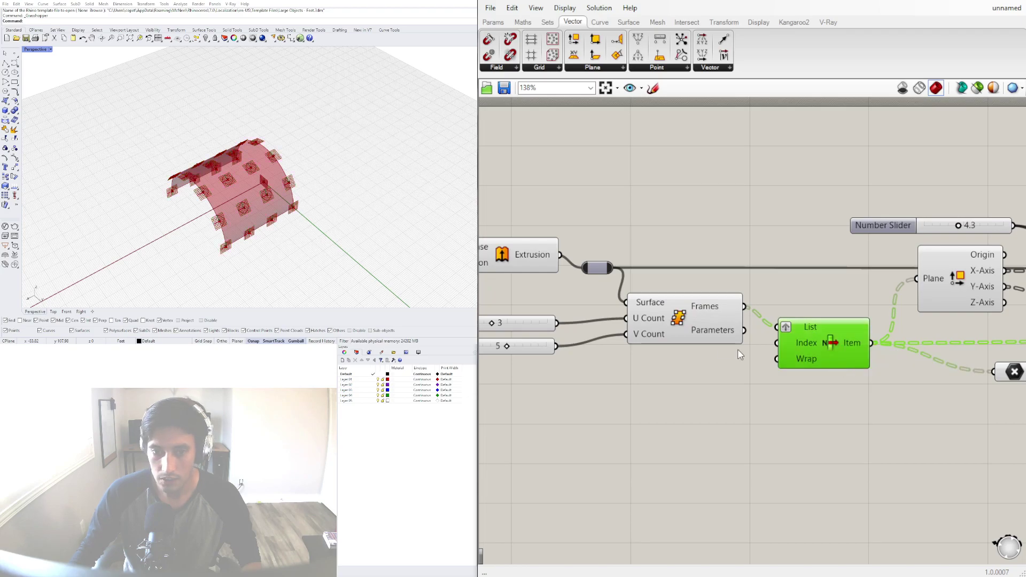
Hide the preview of the Surface Frames component.
right_click(688, 328)
left_click(689, 332)
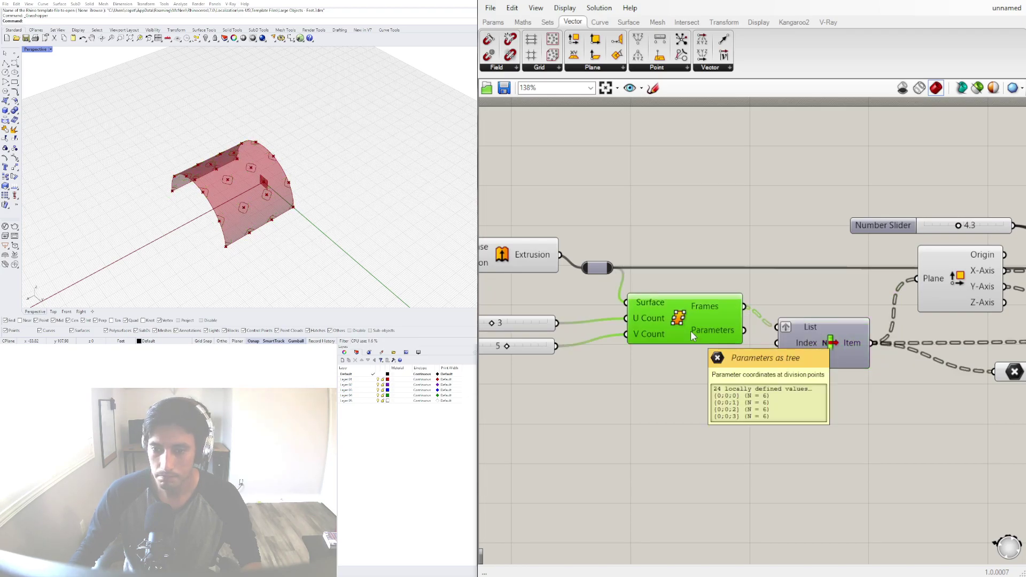
left_click(842, 409)
left_click_drag(841, 409, 686, 277)
middle_click(708, 279)
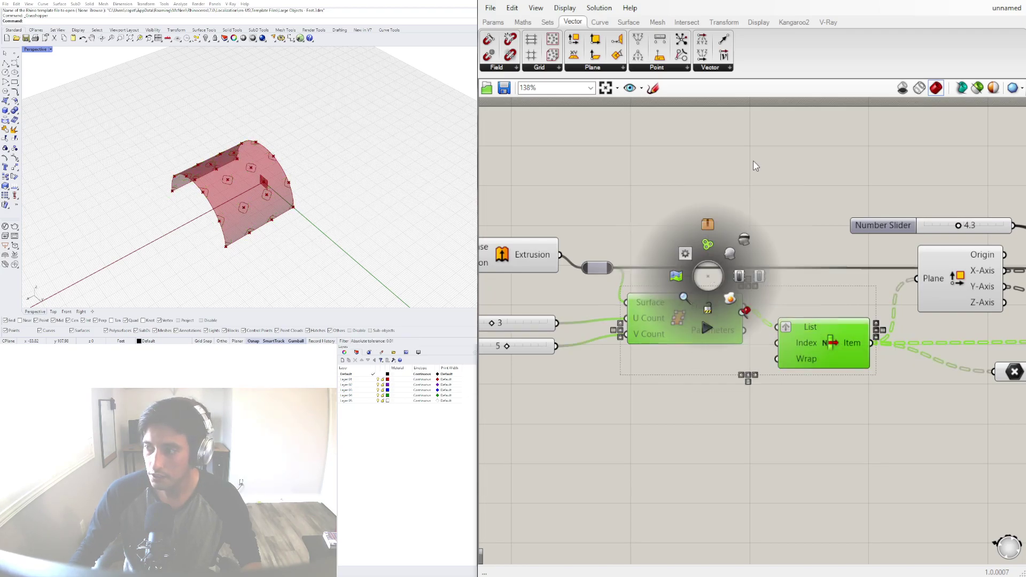
Examine the filleted diamond curves that the Project component places on the vault surface.
scroll(822, 230, "down", 4)
right_click_drag(989, 350, 770, 372)
left_click(657, 266)
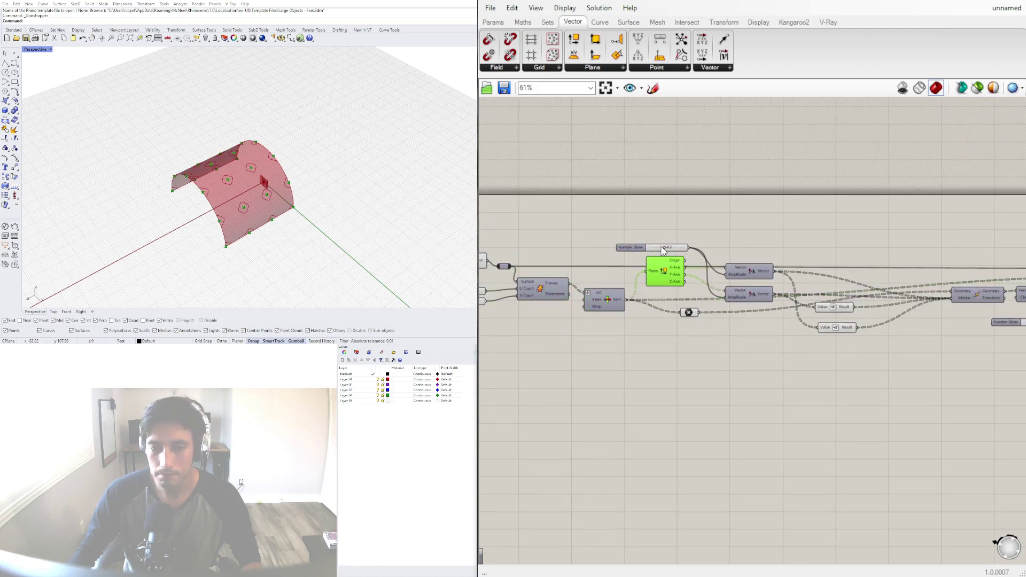
left_click(713, 226)
right_click_drag(1015, 302, 623, 286)
scroll(781, 261, "up", 4)
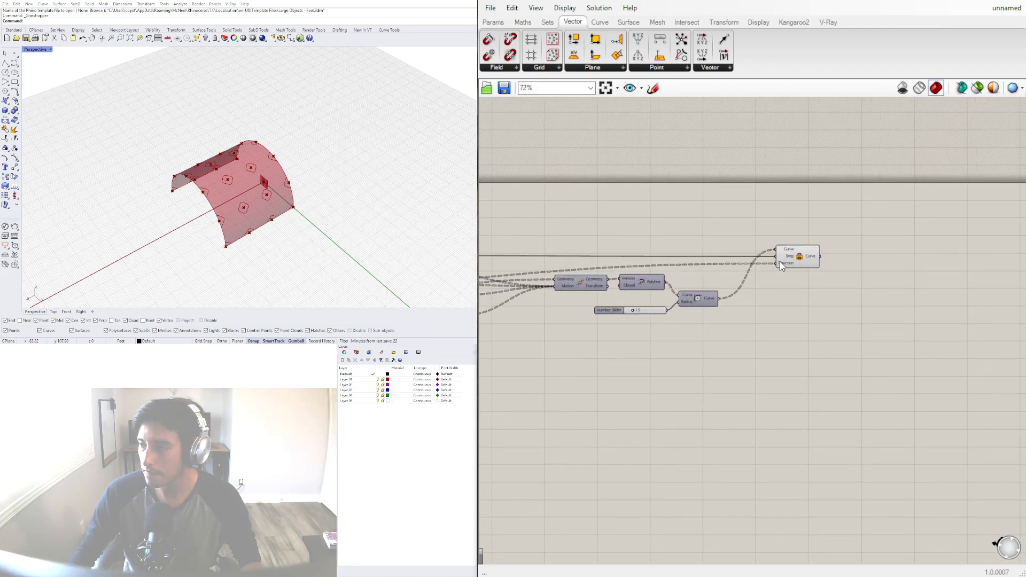
left_click(812, 259)
scroll(204, 170, "up", 7)
right_click_drag(204, 170, 258, 199)
scroll(375, 163, "down", 4)
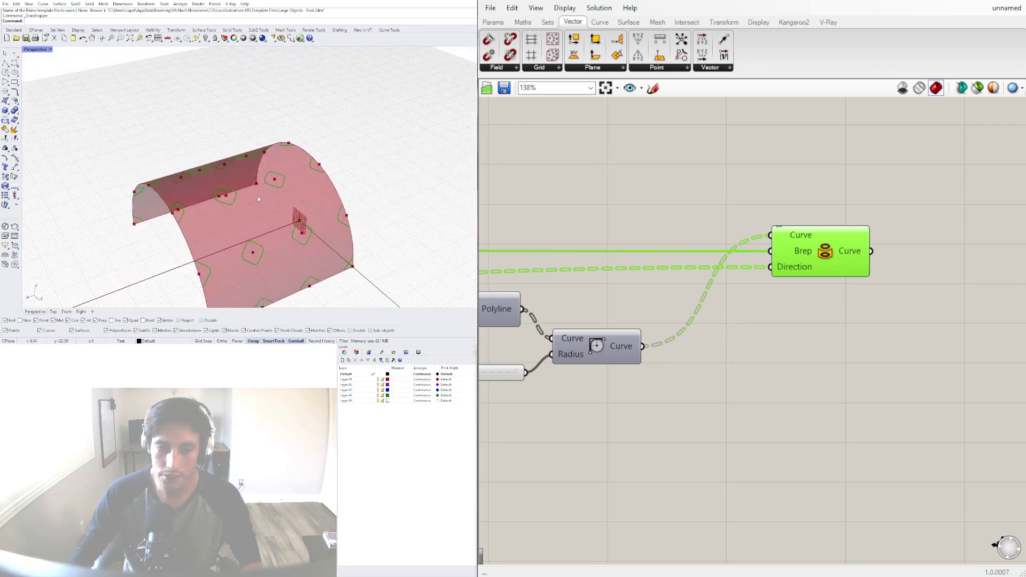
scroll(857, 297, "up", 3)
Add a Surface Split component and feed the projected curves into its Curves input.
double_click(888, 265)
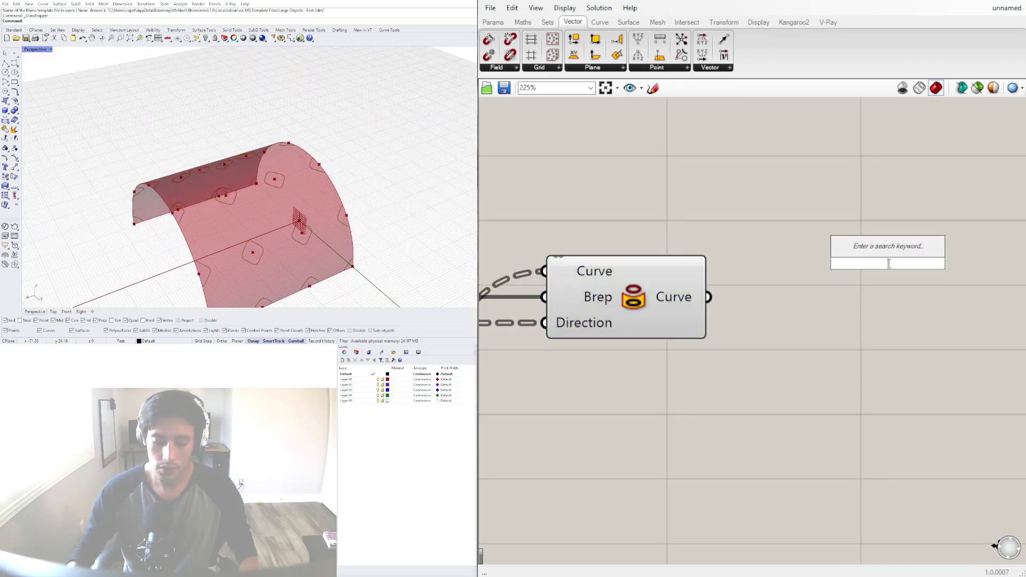
type("SPLIT")
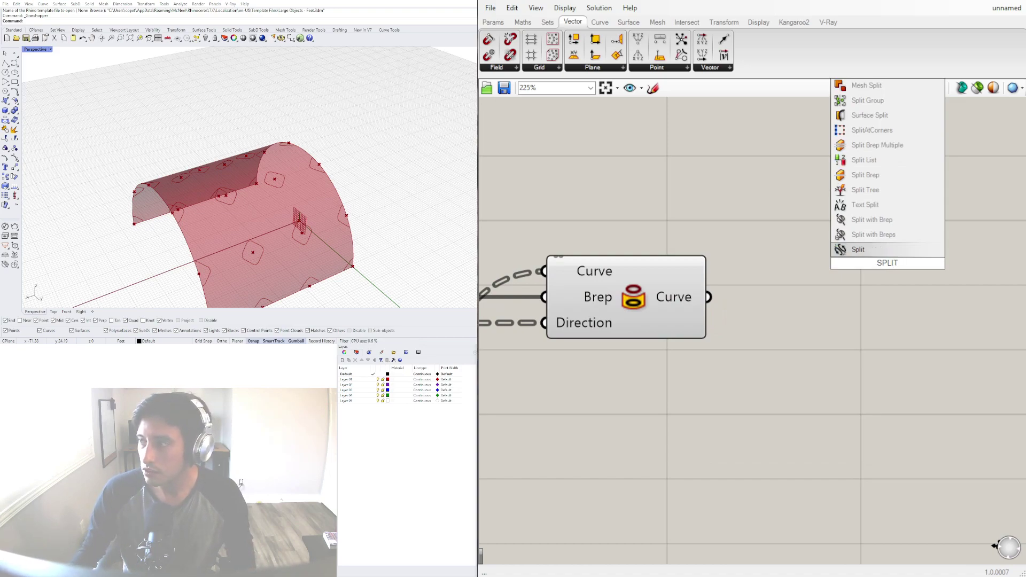
left_click(869, 115)
left_click(687, 299)
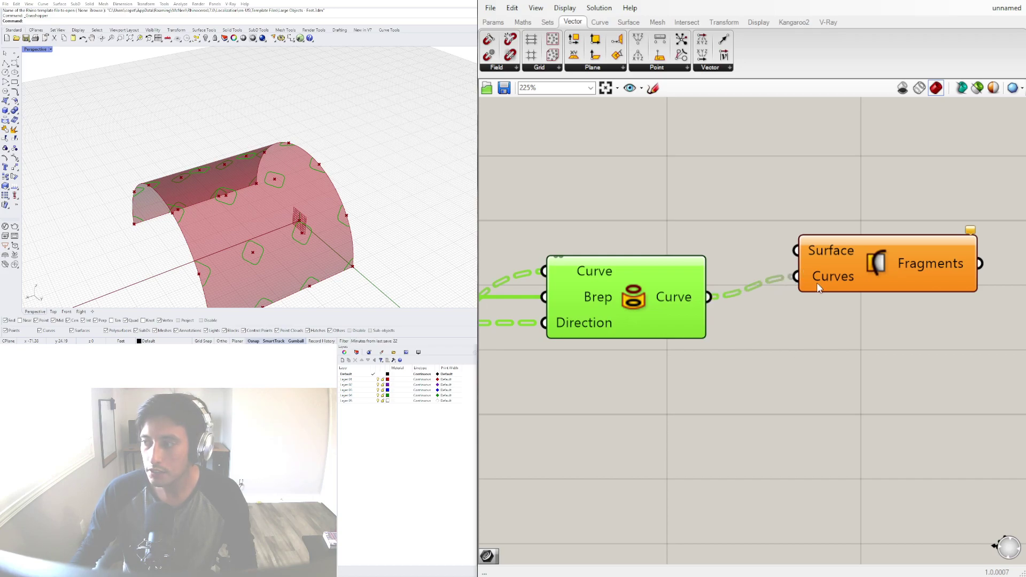
left_click_drag(891, 265, 890, 148)
Flatten the Curves input of the Surface Split component.
right_click(843, 193)
left_click(879, 292)
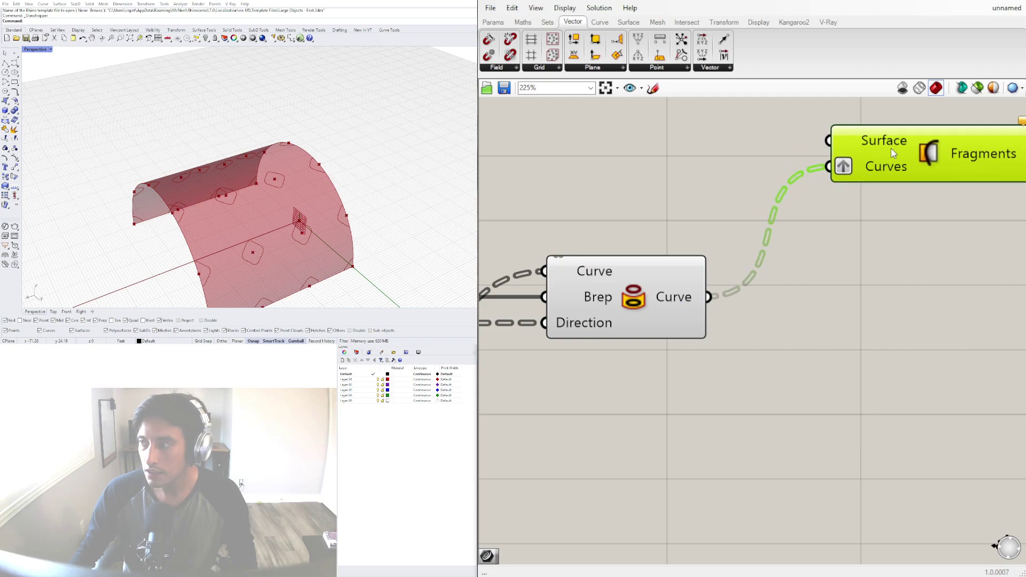
right_click(847, 176)
left_click(876, 262)
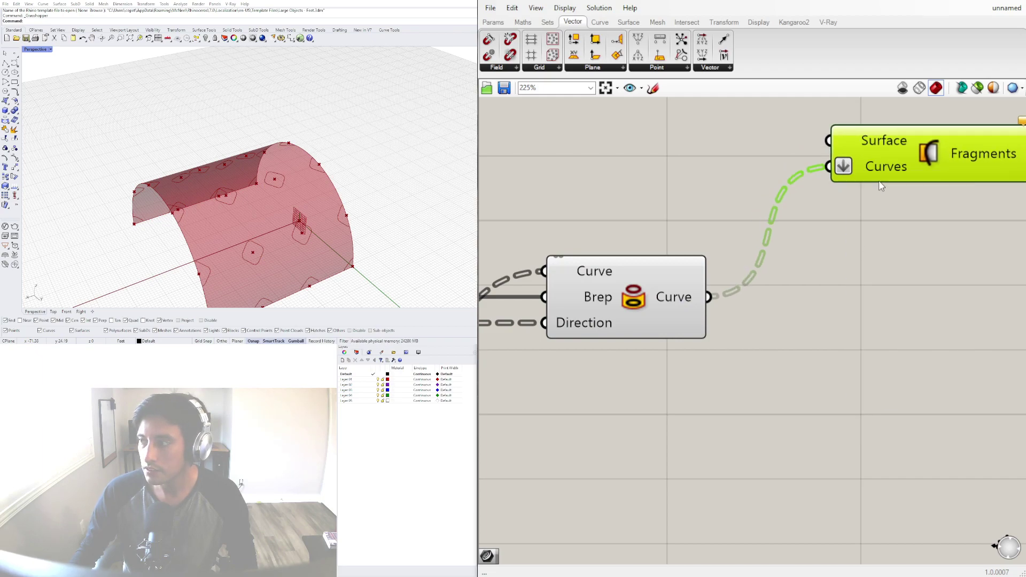
Insert a relay on the vault surface wire before Project and connect it to Surface Split's Surface input.
scroll(881, 186, "down", 3)
scroll(821, 218, "down", 4)
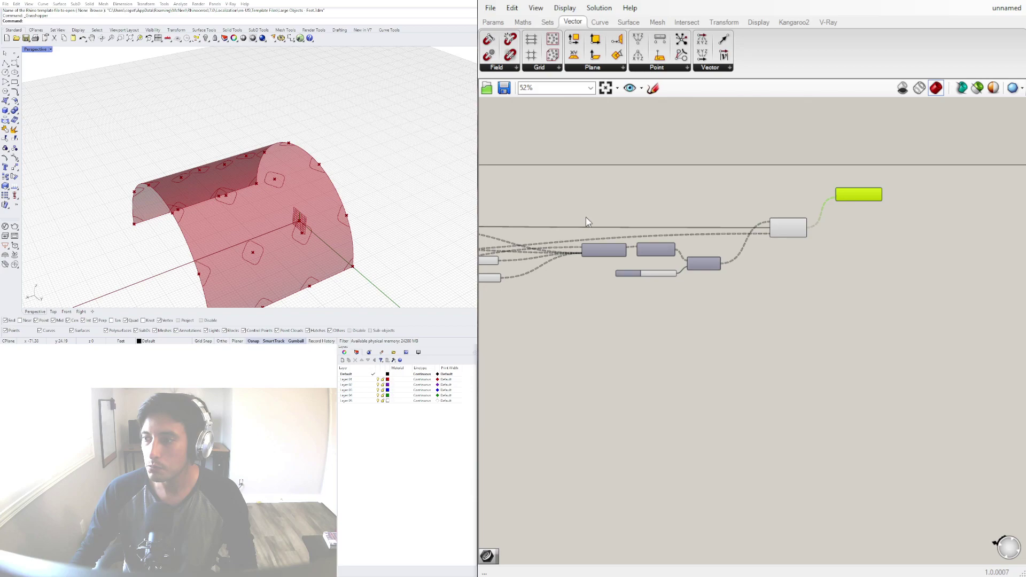
scroll(692, 233, "up", 3)
right_click_drag(502, 226, 481, 249)
right_click_drag(830, 246, 590, 241)
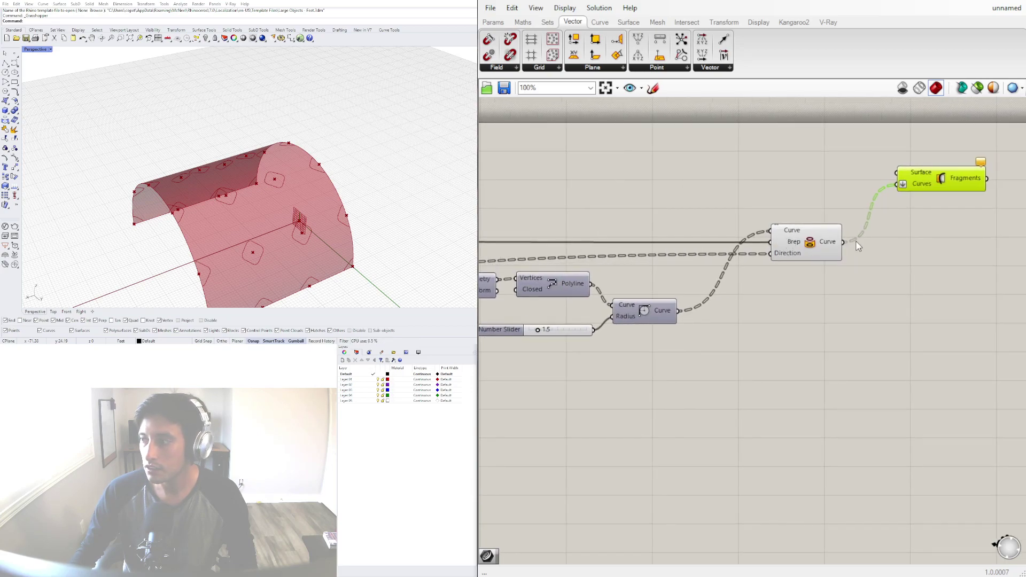
left_click(802, 241)
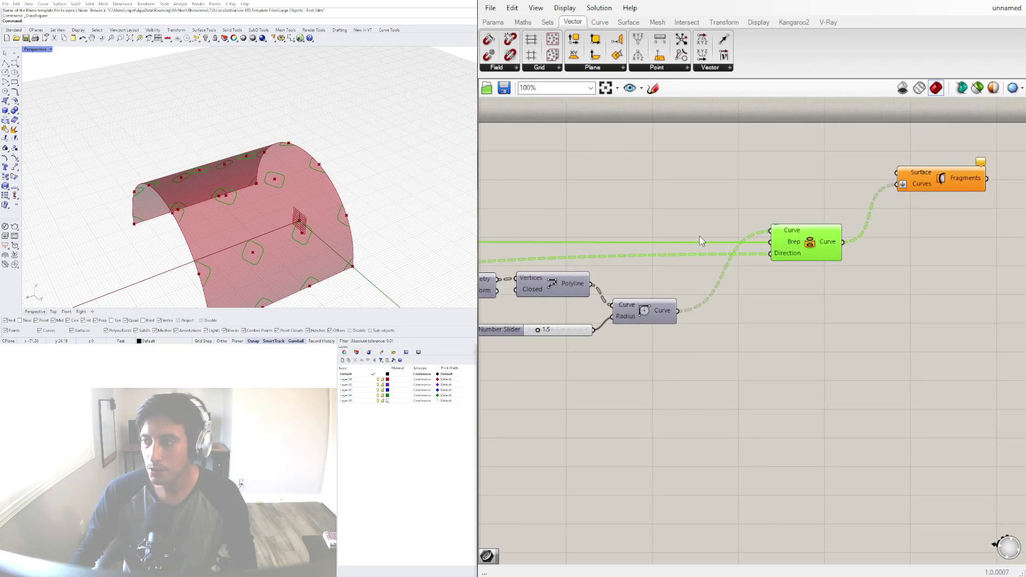
left_click(685, 245)
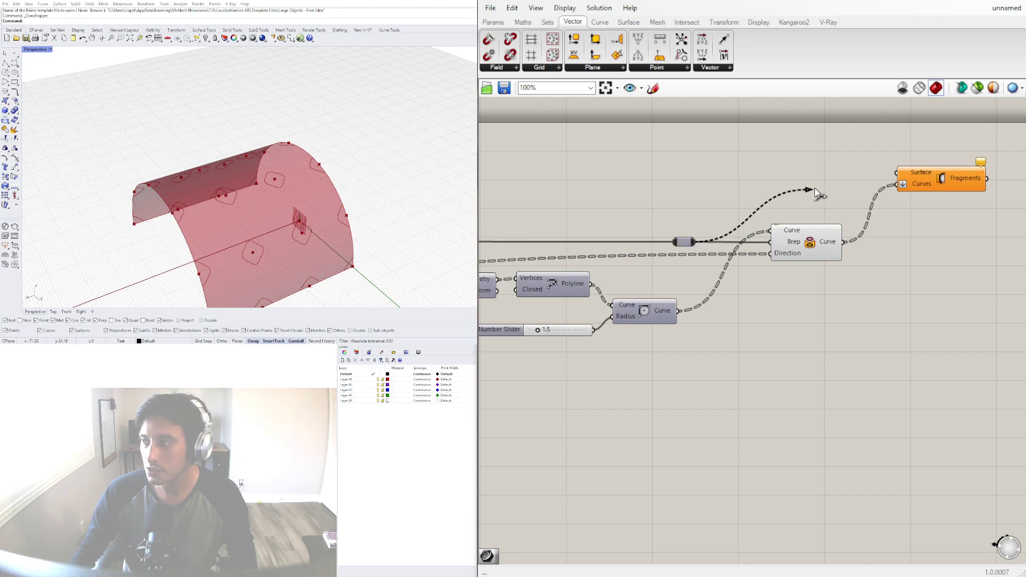
left_click_drag(893, 167, 913, 201)
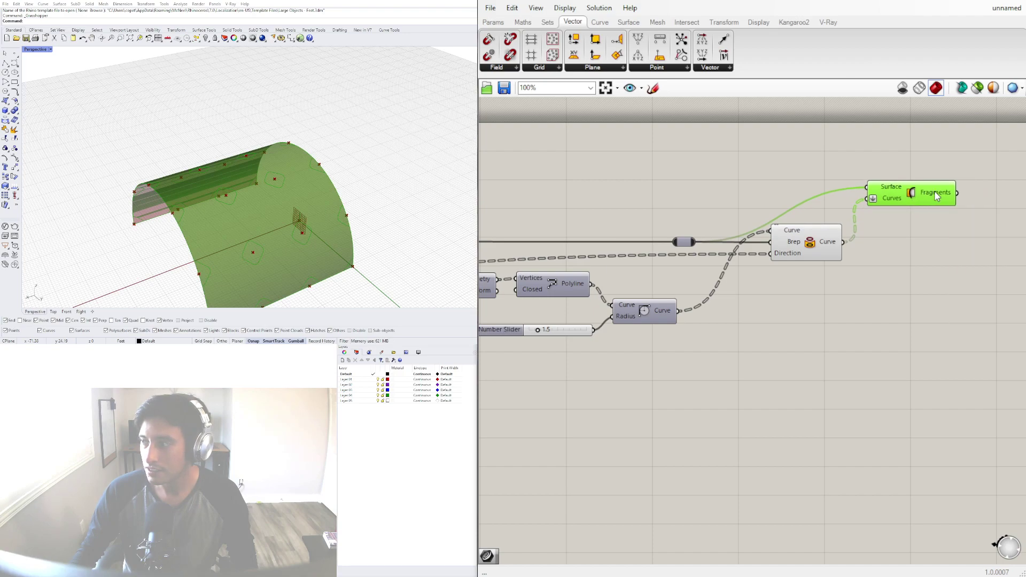
left_click(924, 209)
Hide the preview of the Project component.
left_click(801, 235)
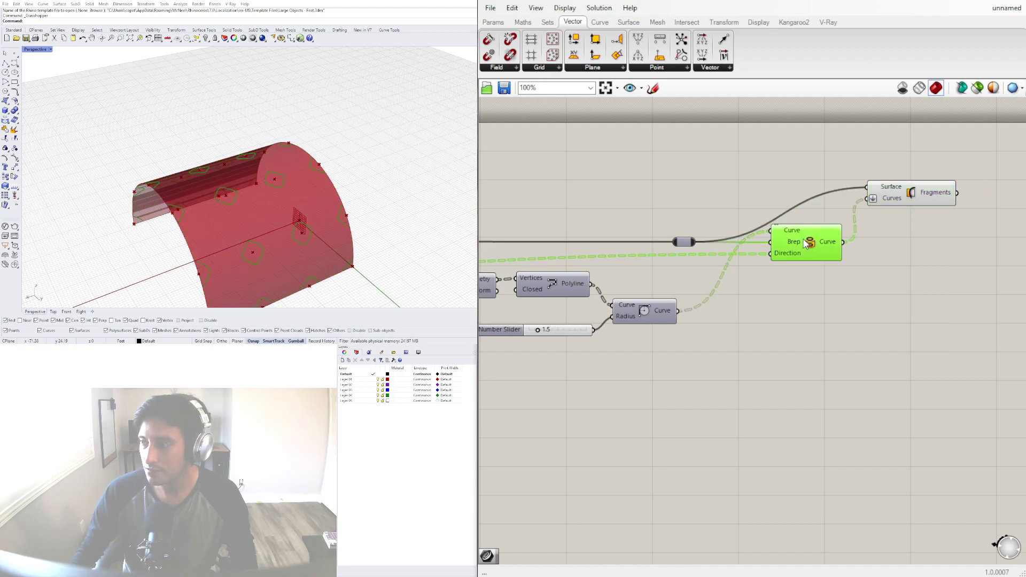
left_click(831, 324)
right_click(807, 239)
left_click(822, 258)
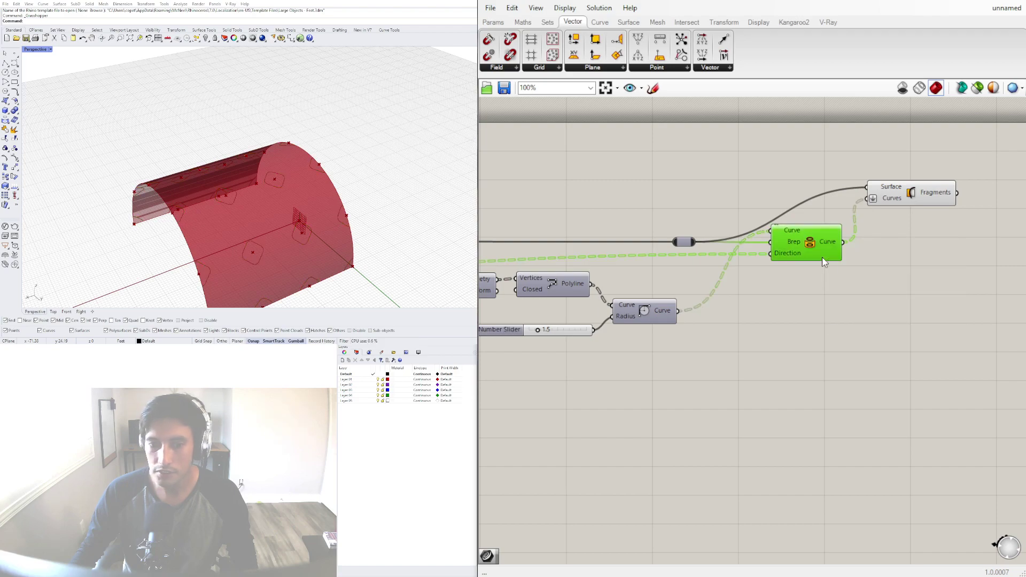
right_click_drag(866, 251, 730, 248)
left_click(783, 193)
Add a List Item component and connect Surface Split's Fragments output to its List input.
scroll(876, 191, "up", 3)
double_click(877, 191)
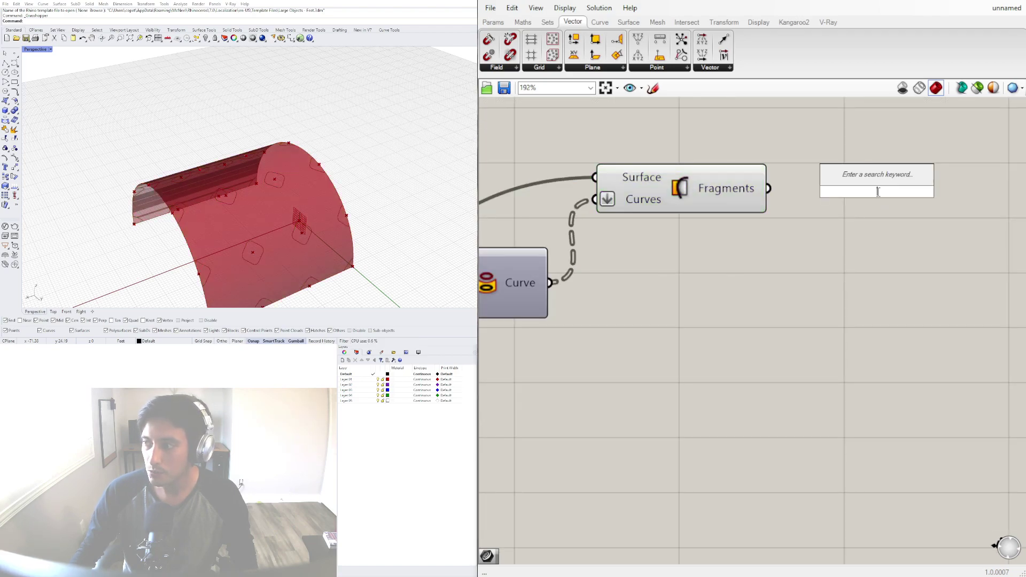
type("ITE")
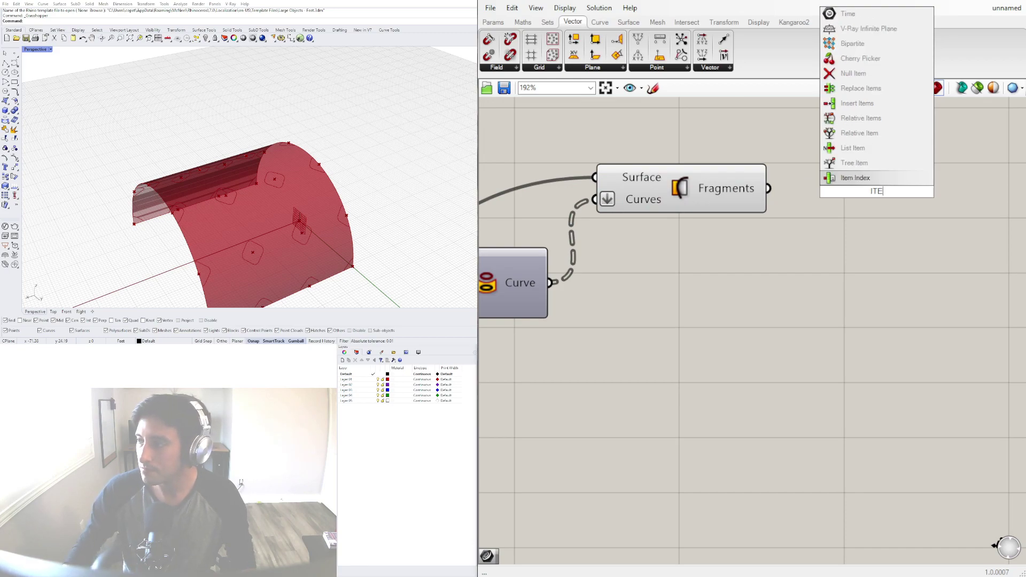
left_click(852, 148)
left_click_drag(813, 172, 821, 170)
left_click_drag(836, 211, 842, 242)
left_click(697, 193)
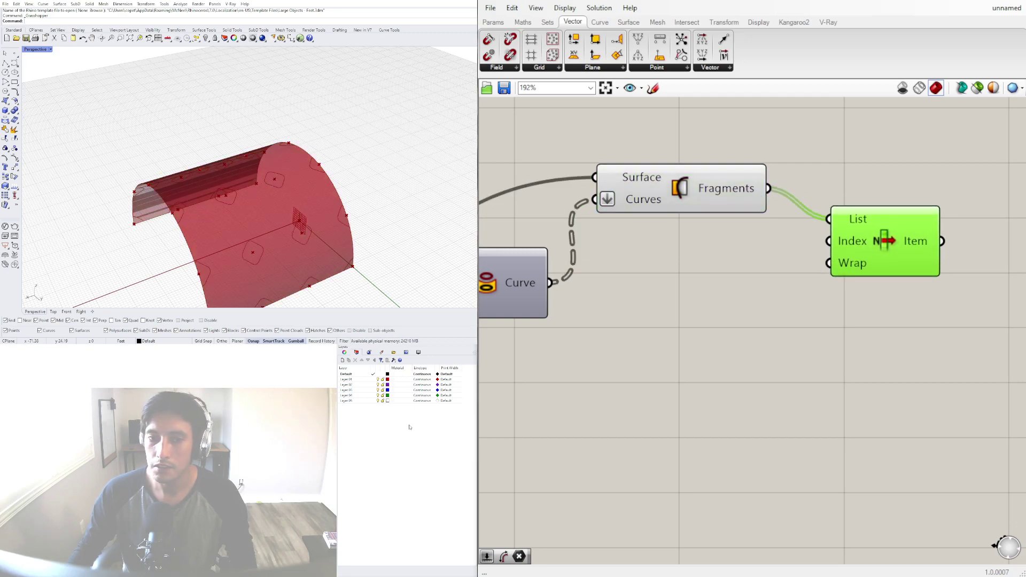
Reverse the List input of the List Item that selects from the split surface fragments.
right_click_drag(320, 176, 411, 177)
scroll(185, 259, "down", 3)
right_click_drag(184, 259, 256, 147, "shift")
scroll(251, 175, "up", 7)
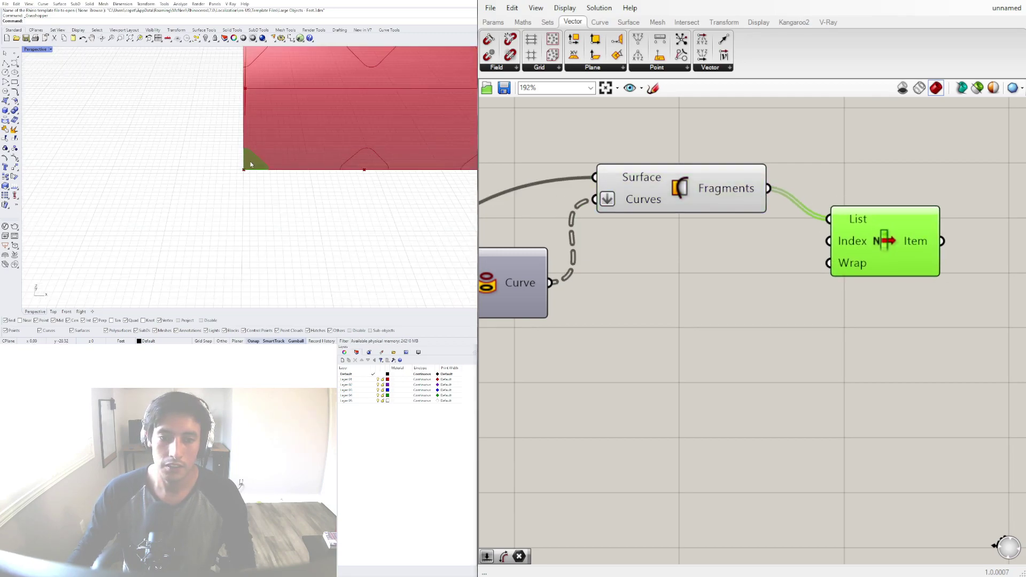
right_click(862, 224)
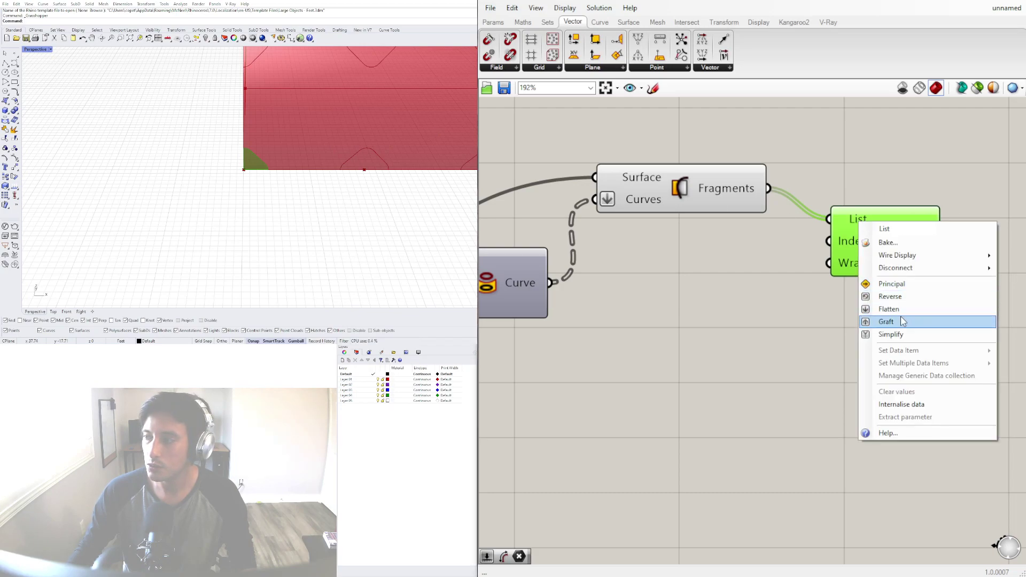
left_click(881, 296)
scroll(315, 150, "down", 10)
scroll(320, 128, "up", 7)
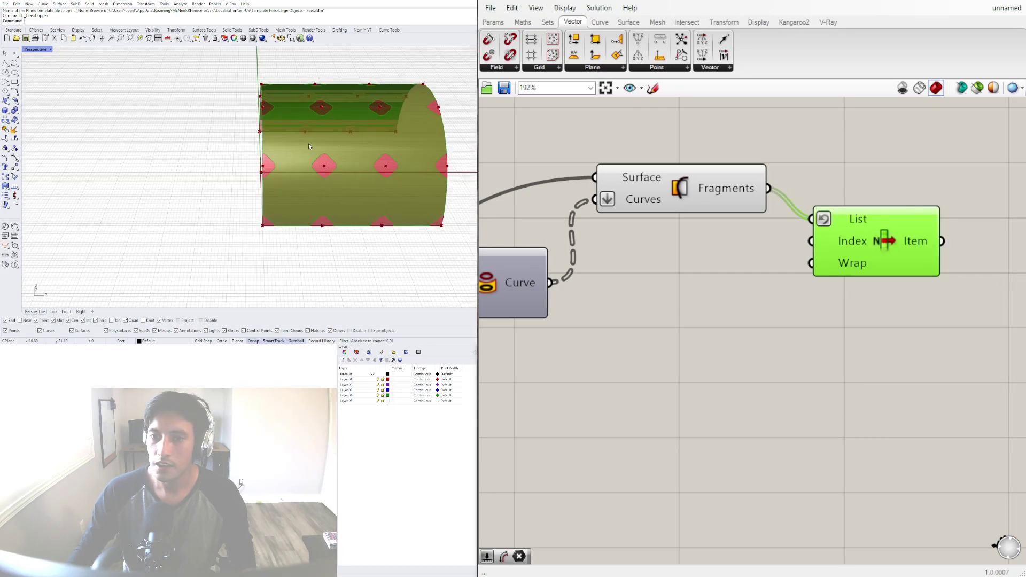
Hide the preview of the Surface Split component.
right_click_drag(310, 146, 400, 168)
right_click_drag(190, 140, 339, 160, "shift")
scroll(167, 178, "up", 4)
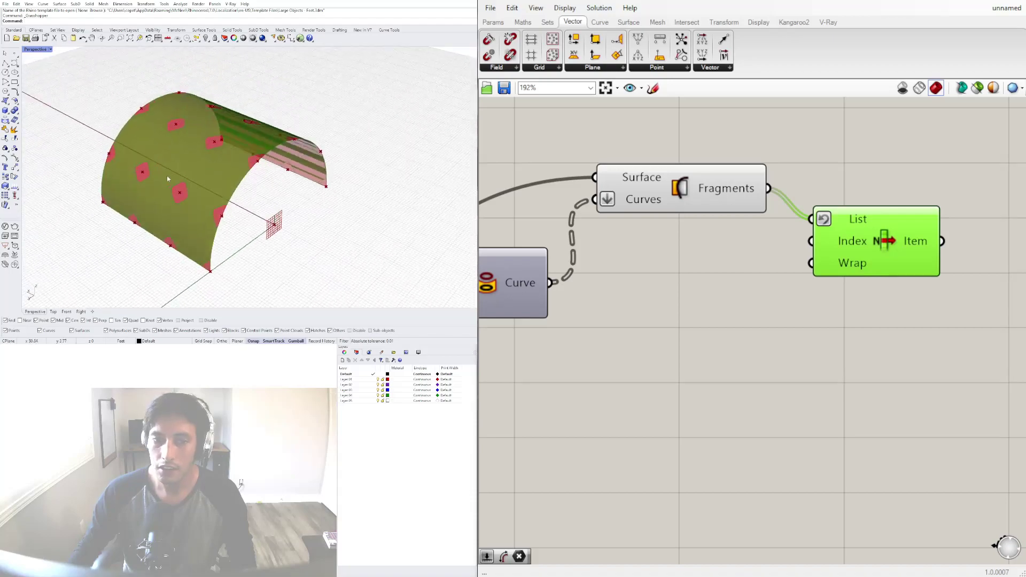
right_click_drag(196, 169, 259, 147, "shift")
scroll(325, 148, "up", 1)
left_click(682, 186)
right_click(682, 186)
left_click(702, 208)
Hide the preview of the Extrusion component that forms the base vault.
scroll(321, 139, "down", 2)
scroll(666, 210, "down", 5)
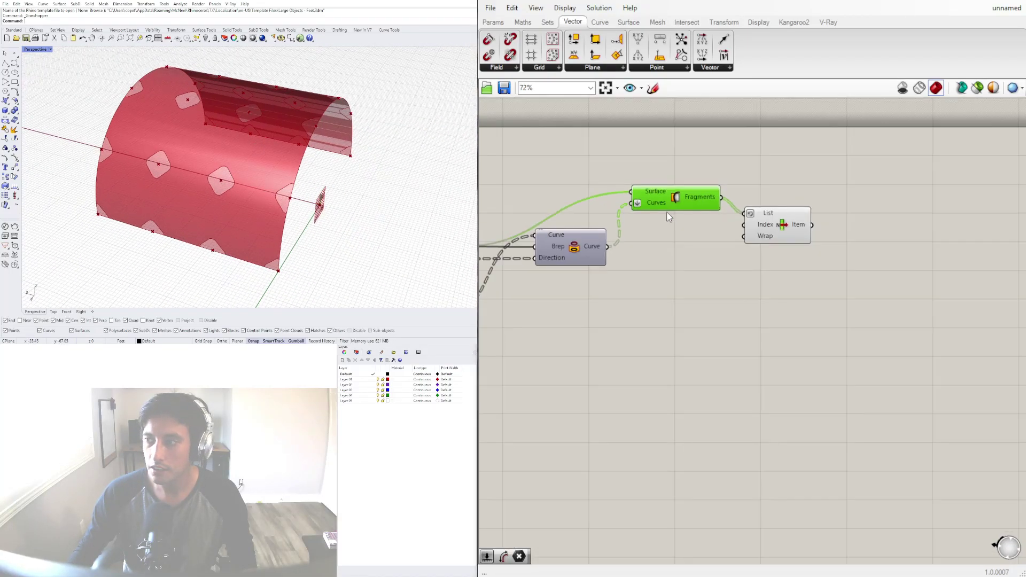
right_click_drag(602, 271, 863, 269)
scroll(600, 306, "down", 4)
scroll(541, 374, "down", 3)
right_click_drag(541, 374, 735, 325)
scroll(729, 270, "up", 8)
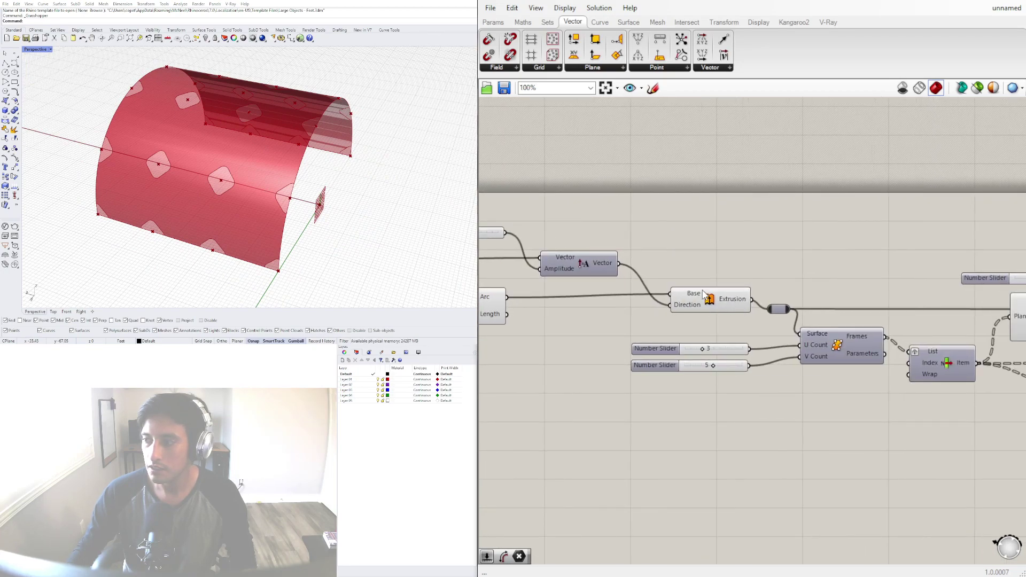
right_click(728, 294)
left_click(733, 312)
Set the fillet radius slider for the diamond curves to 1.2.
right_click_drag(977, 284, 740, 273)
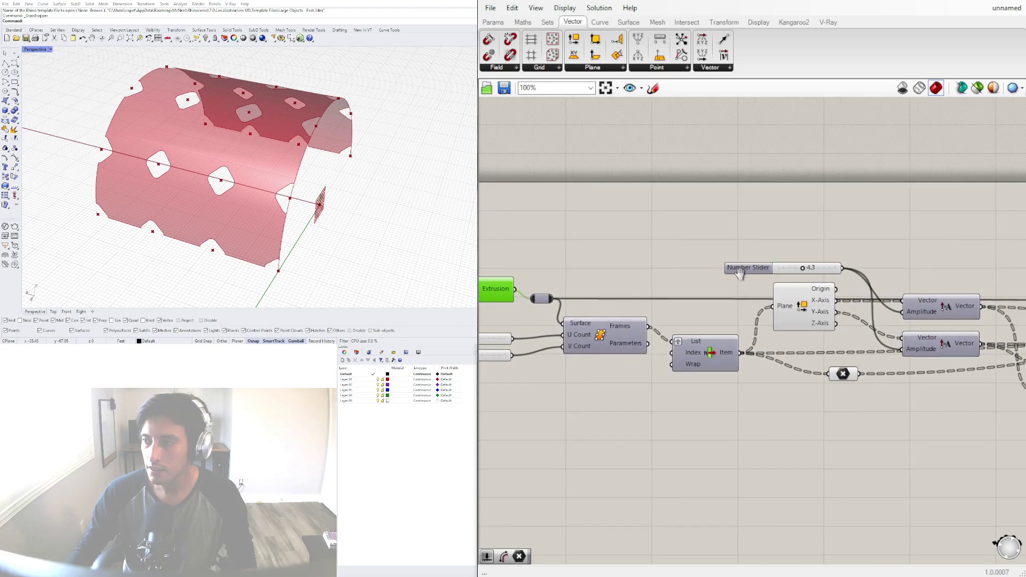
right_click_drag(1015, 284, 754, 241)
scroll(754, 240, "down", 3)
right_click_drag(955, 247, 681, 273)
right_click_drag(777, 273, 655, 270)
right_click_drag(463, 149, 300, 171)
scroll(628, 306, "up", 3)
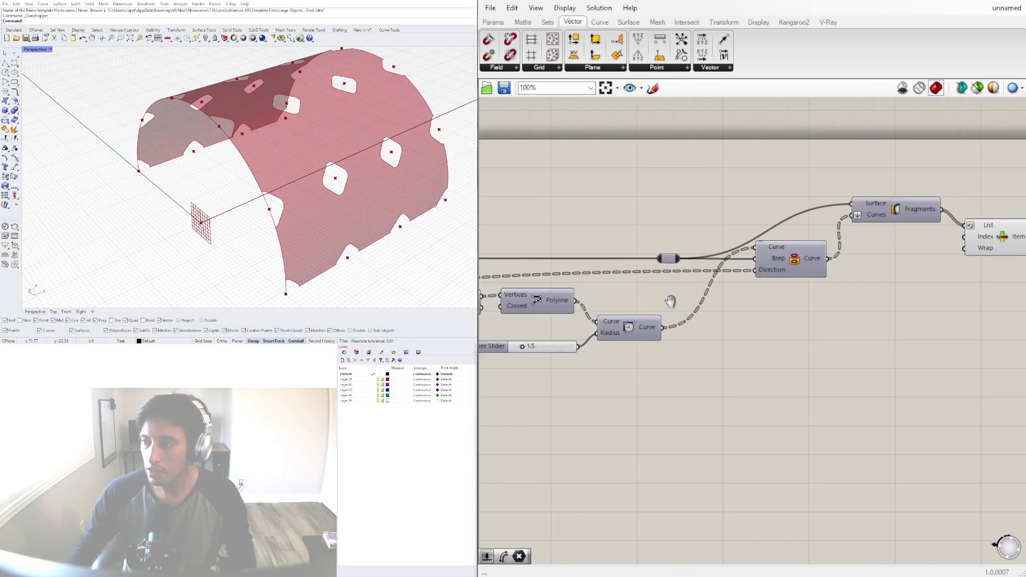
right_click_drag(671, 302, 879, 300)
scroll(759, 345, "up", 8)
mouse_move(662, 356)
left_mouse_down()
mouse_move(690, 350)
mouse_move(648, 349)
left_mouse_up()
scroll(238, 133, "down", 3)
mouse_move(238, 132)
right_mouse_down()
mouse_move(316, 133)
mouse_move(337, 123)
mouse_move(275, 128)
mouse_move(272, 147)
mouse_move(251, 140)
right_mouse_up()
scroll(275, 128, "up", 2)
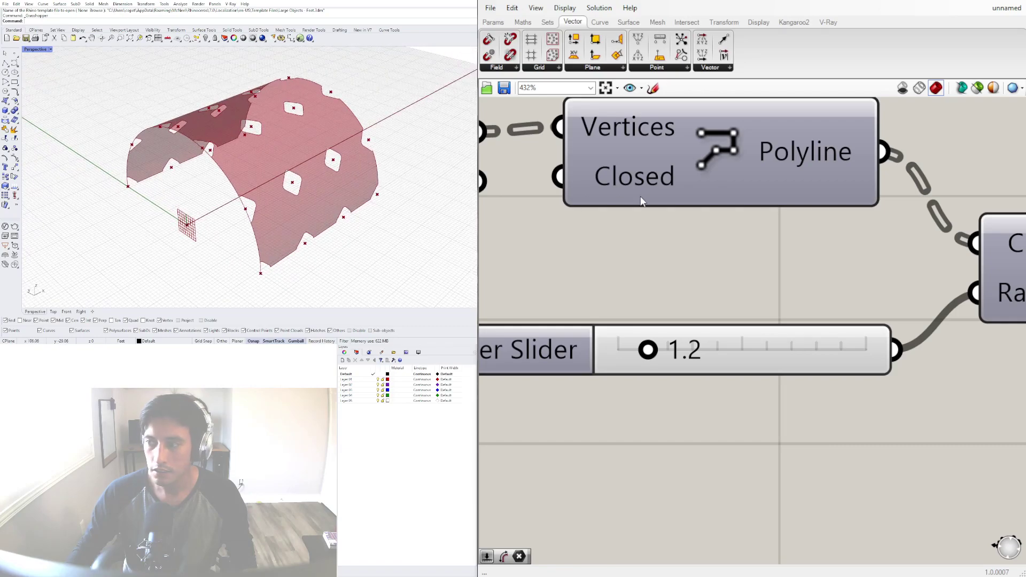
scroll(736, 195, "down", 7)
right_click_drag(740, 209, 796, 248)
scroll(779, 263, "down", 2)
right_click_drag(709, 306, 747, 307)
right_click_drag(746, 307, 755, 287)
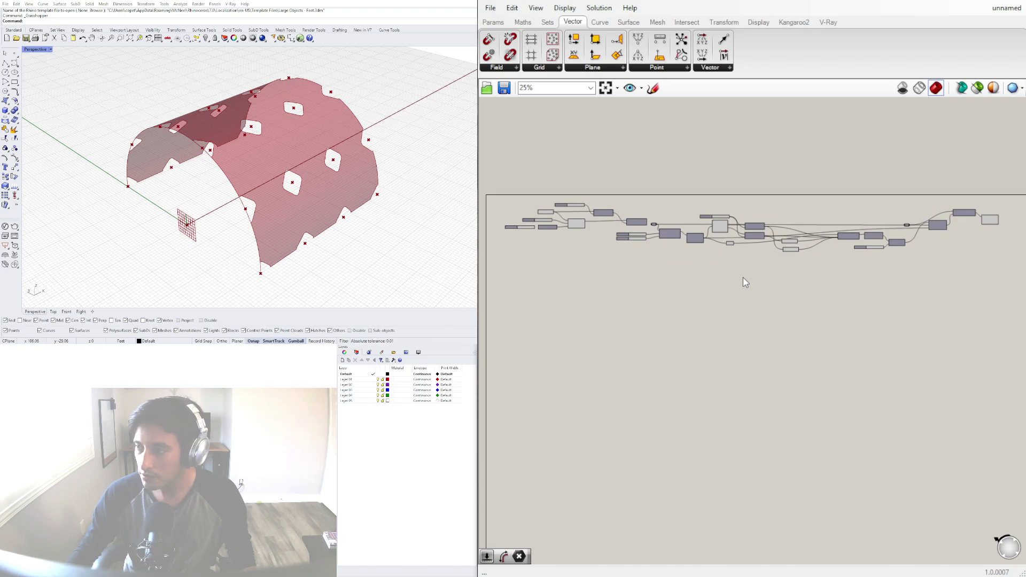